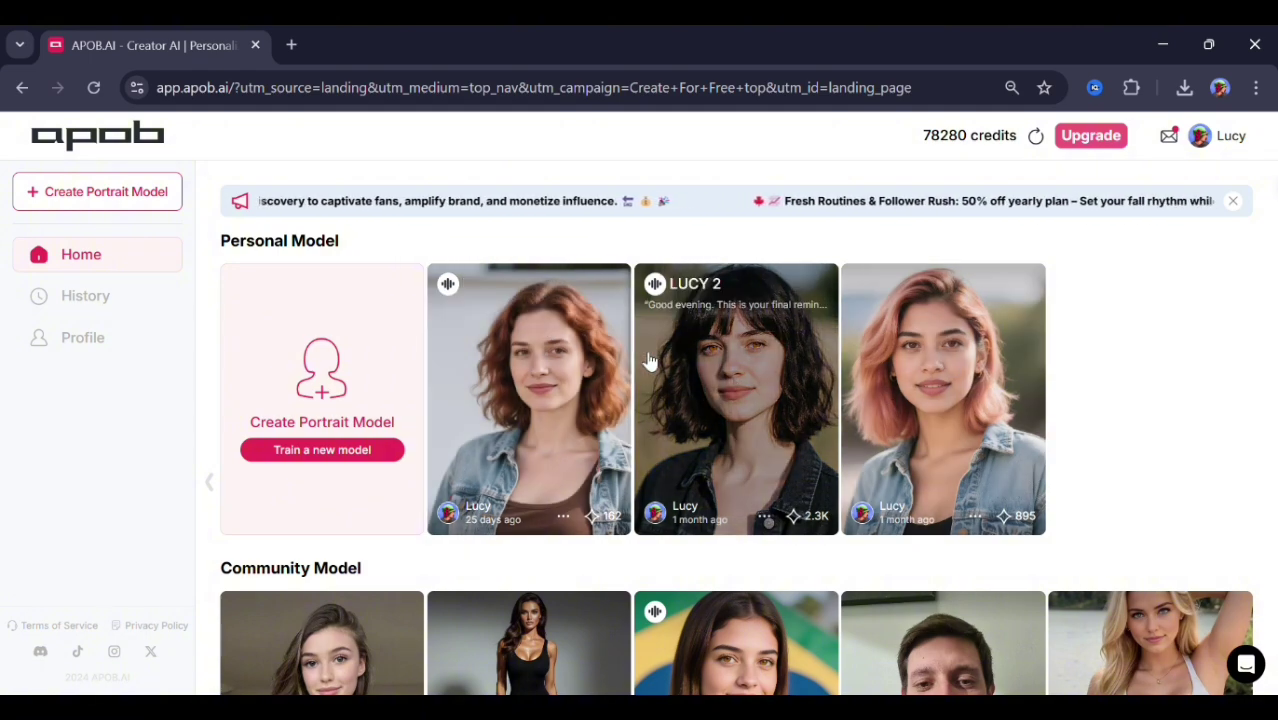
scroll(505, 512, down, 3)
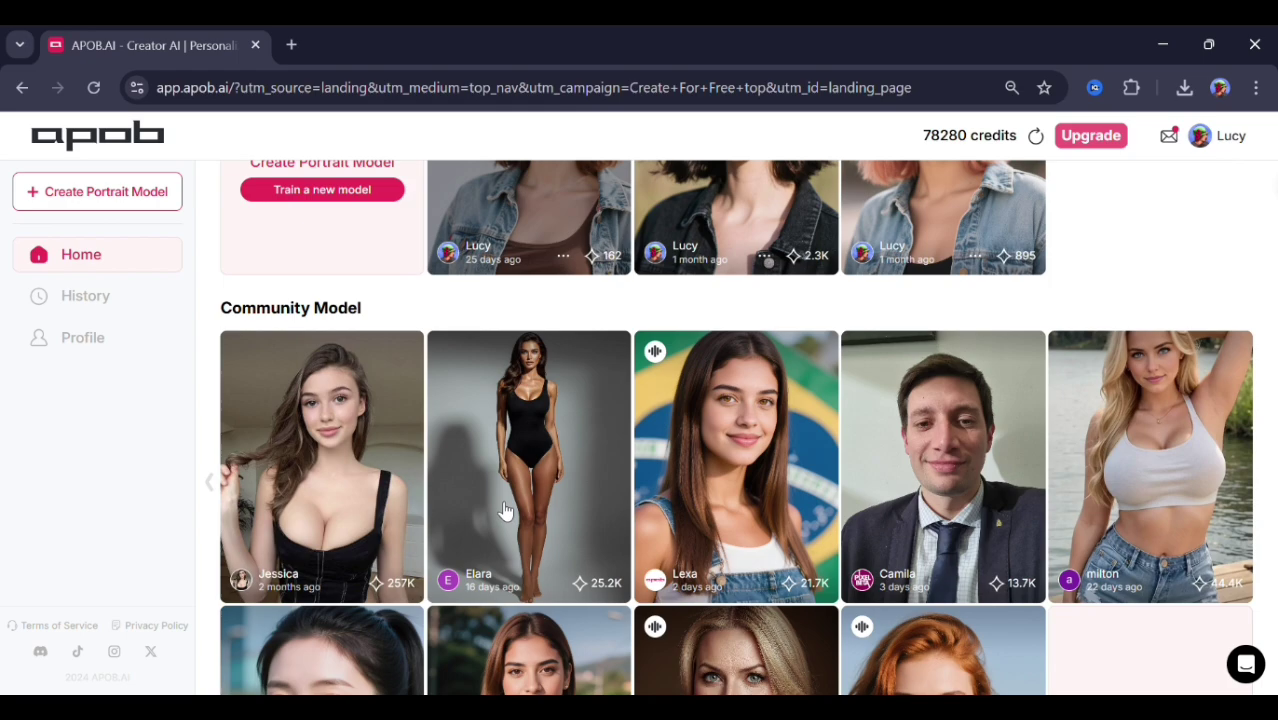
scroll(505, 512, down, 2)
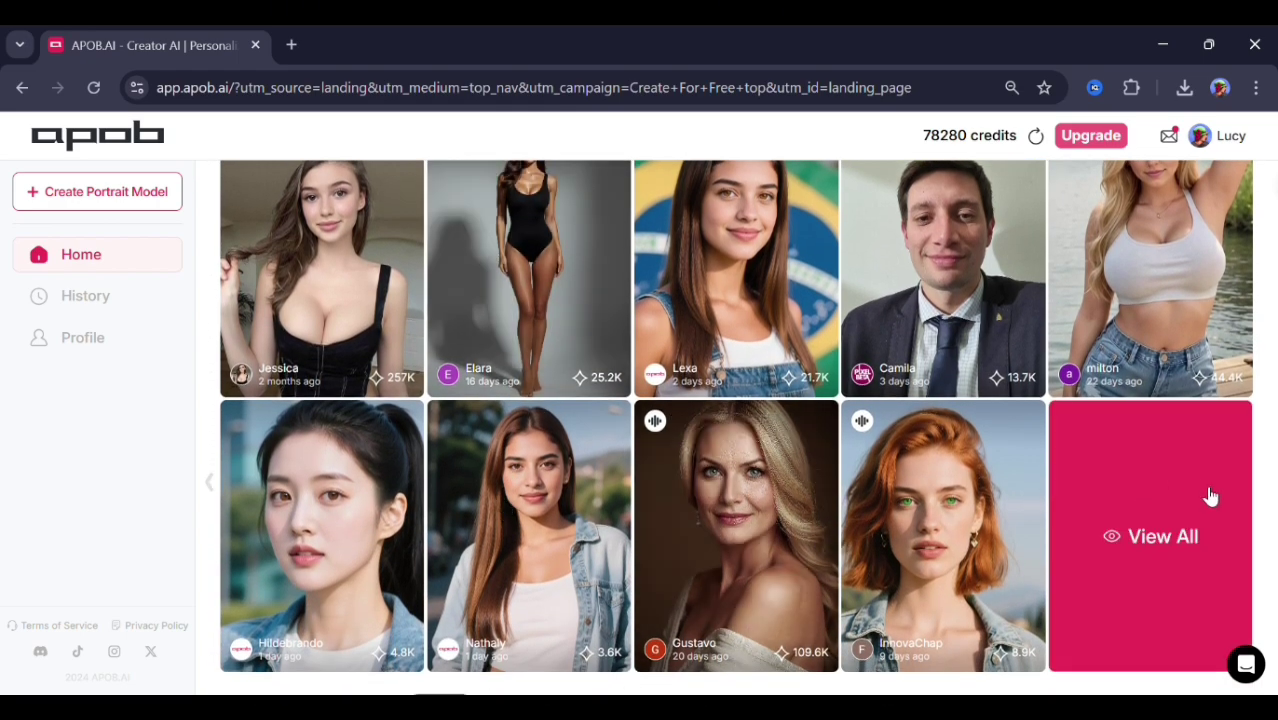
click(1210, 496)
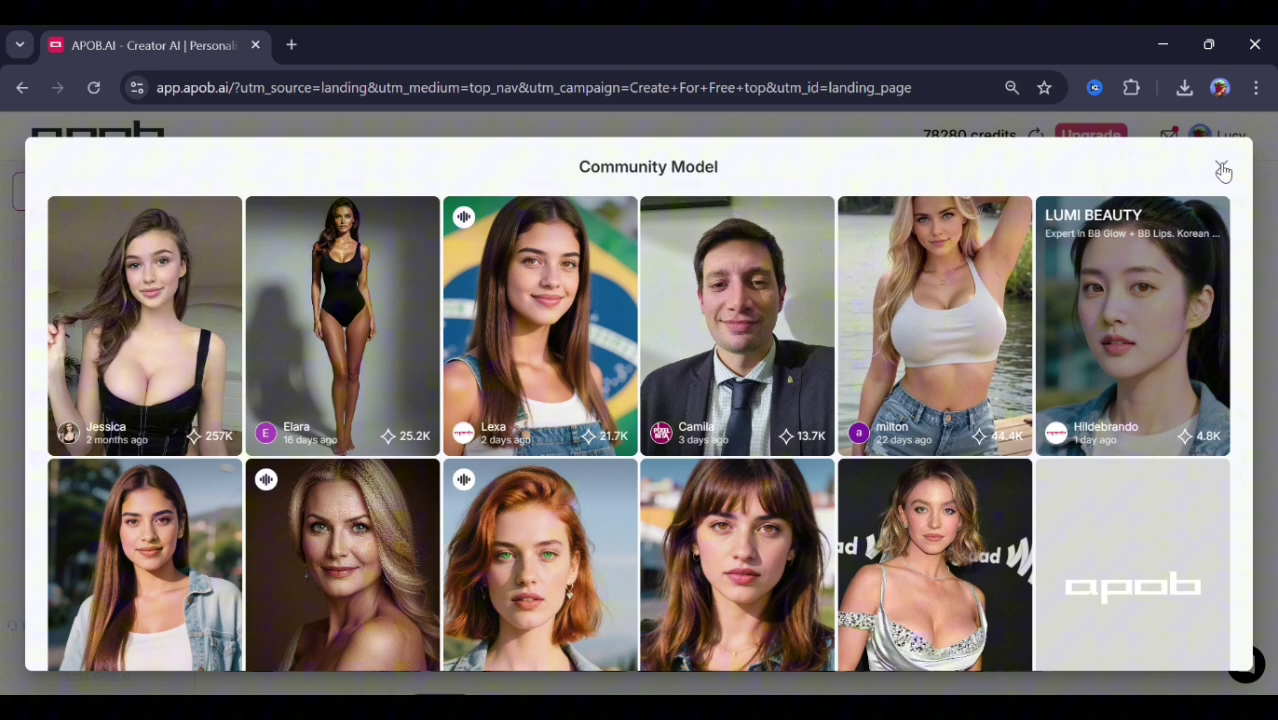
click(1228, 166)
scroll(790, 556, down, 4)
scroll(790, 556, down, 1)
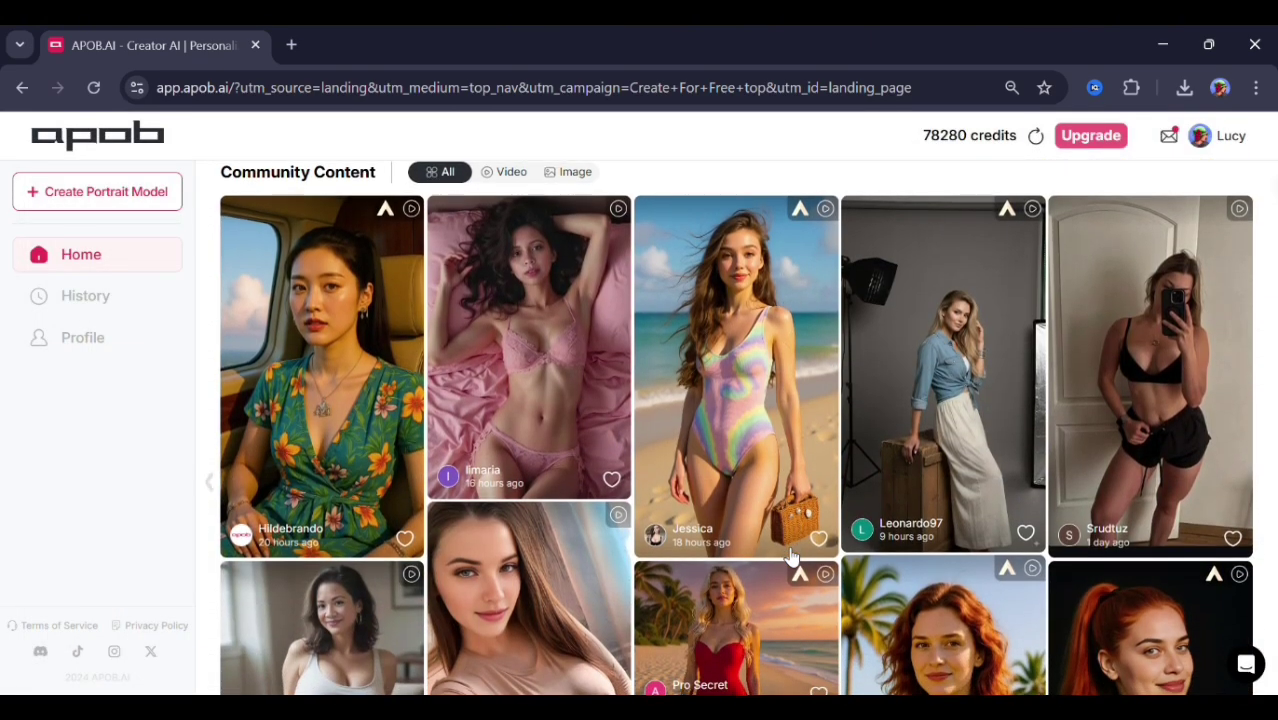
scroll(790, 556, down, 1)
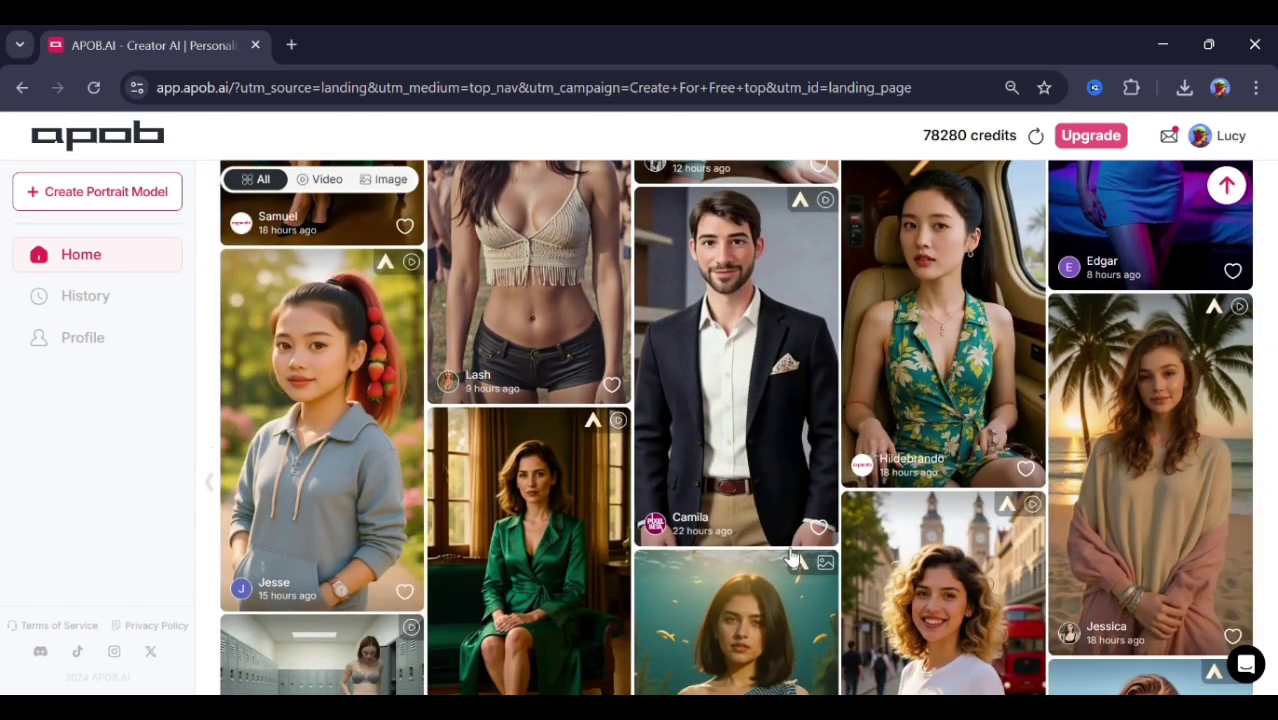
scroll(790, 556, down, 1)
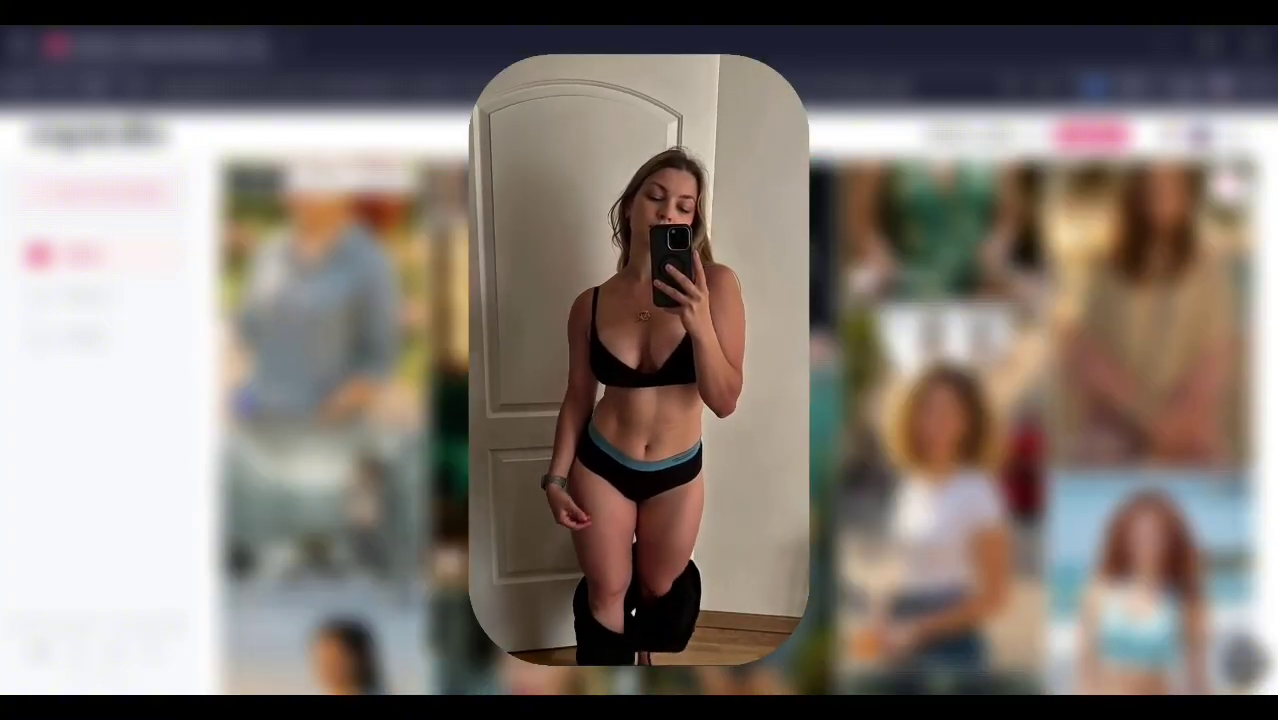
scroll(790, 556, down, 1)
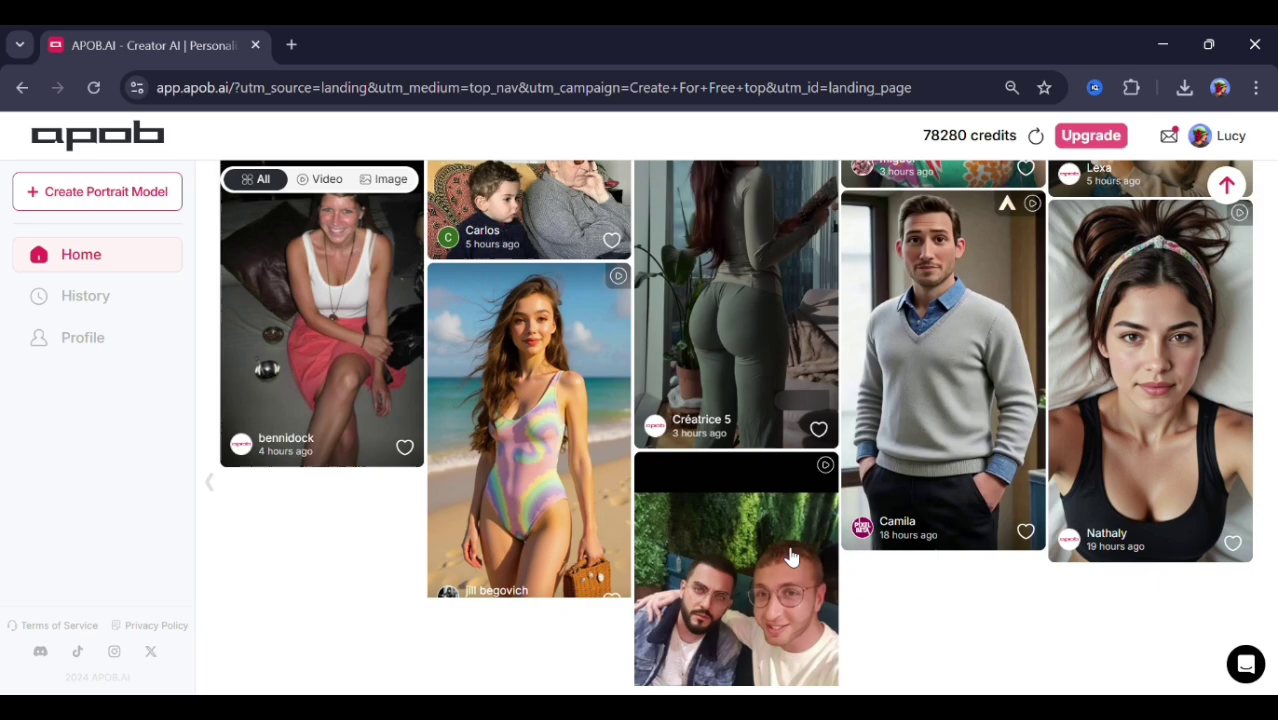
scroll(790, 556, up, 2)
scroll(790, 556, down, 5)
scroll(790, 556, up, 1)
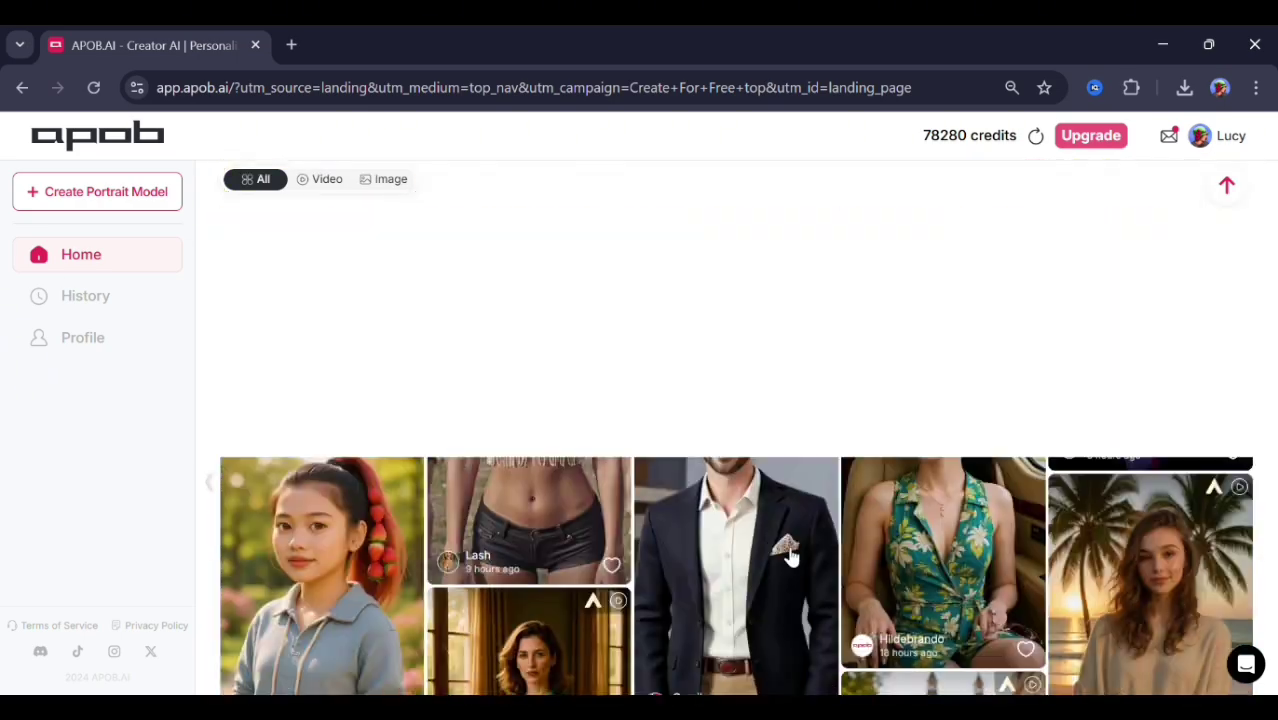
scroll(790, 556, up, 1)
scroll(790, 556, up, 2)
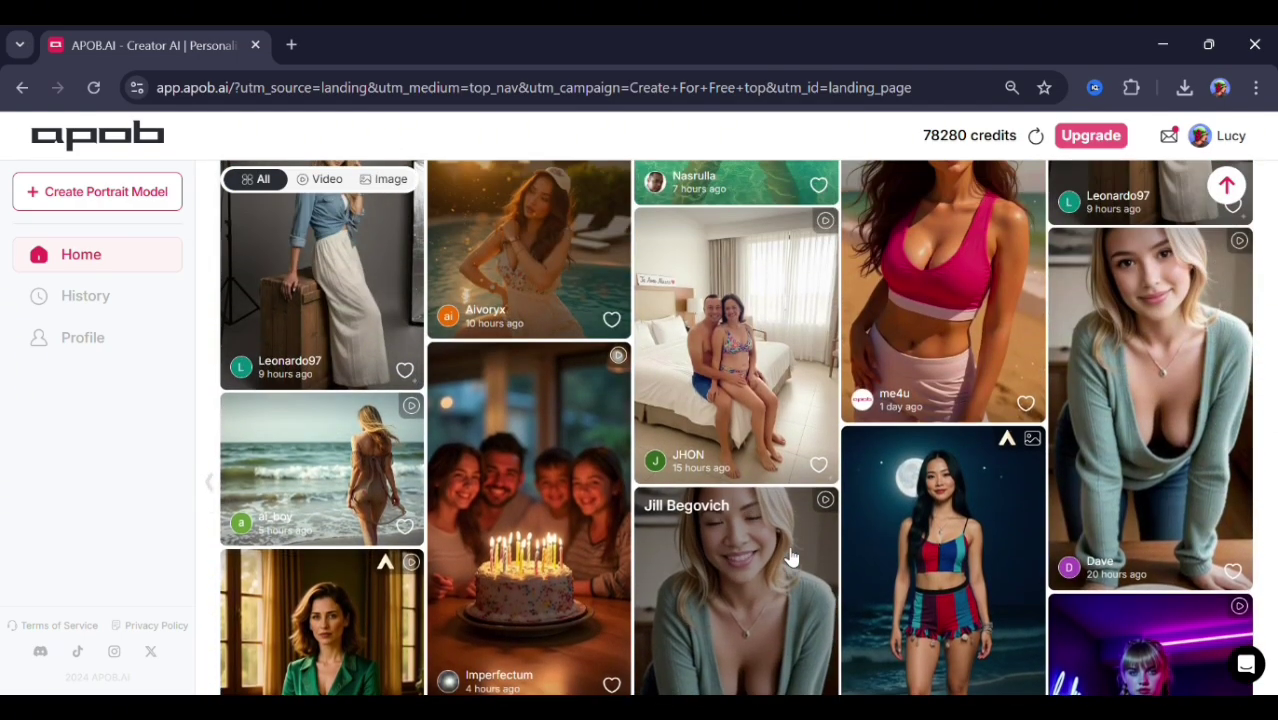
scroll(790, 556, up, 2)
scroll(790, 556, up, 2)
scroll(790, 556, up, 1)
scroll(790, 556, up, 2)
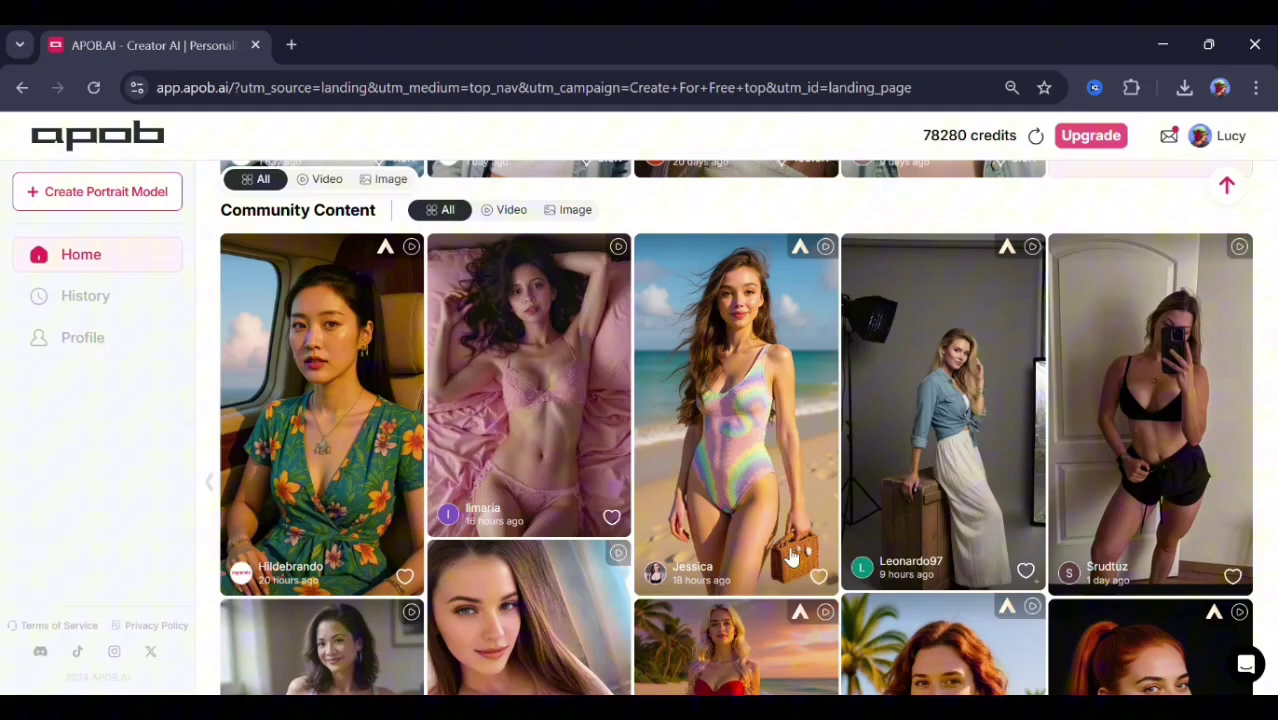
scroll(784, 556, up, 2)
scroll(784, 556, up, 4)
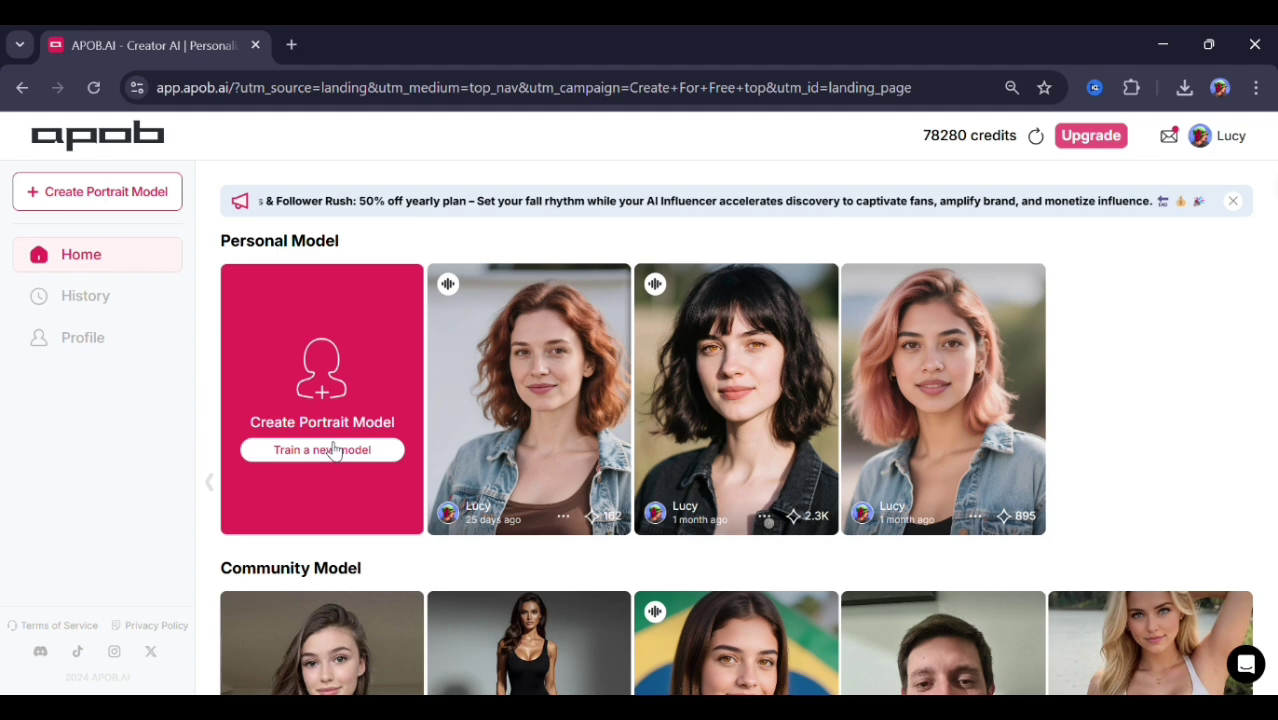
Step: Start a portrait model 'Lucy' described as 'An Influencer' and open the AI influencer generator
click(328, 449)
text(Lucy)
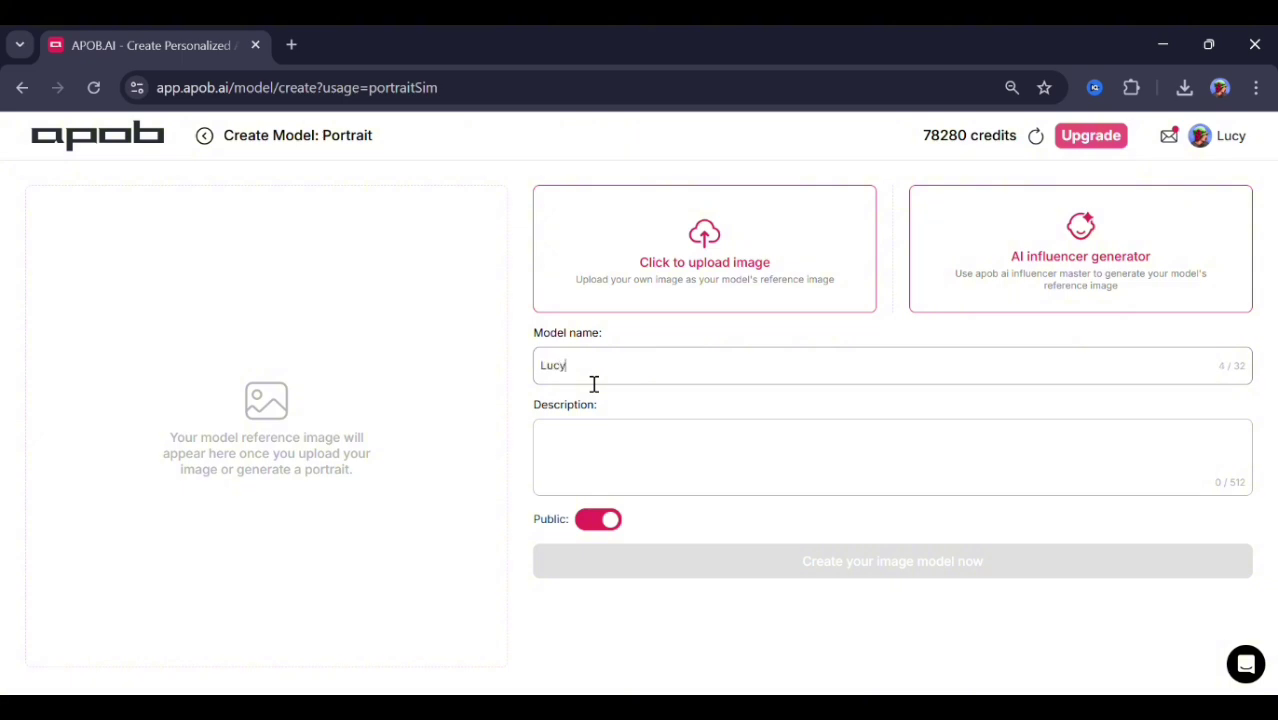
click(679, 460)
text(An Influencer)
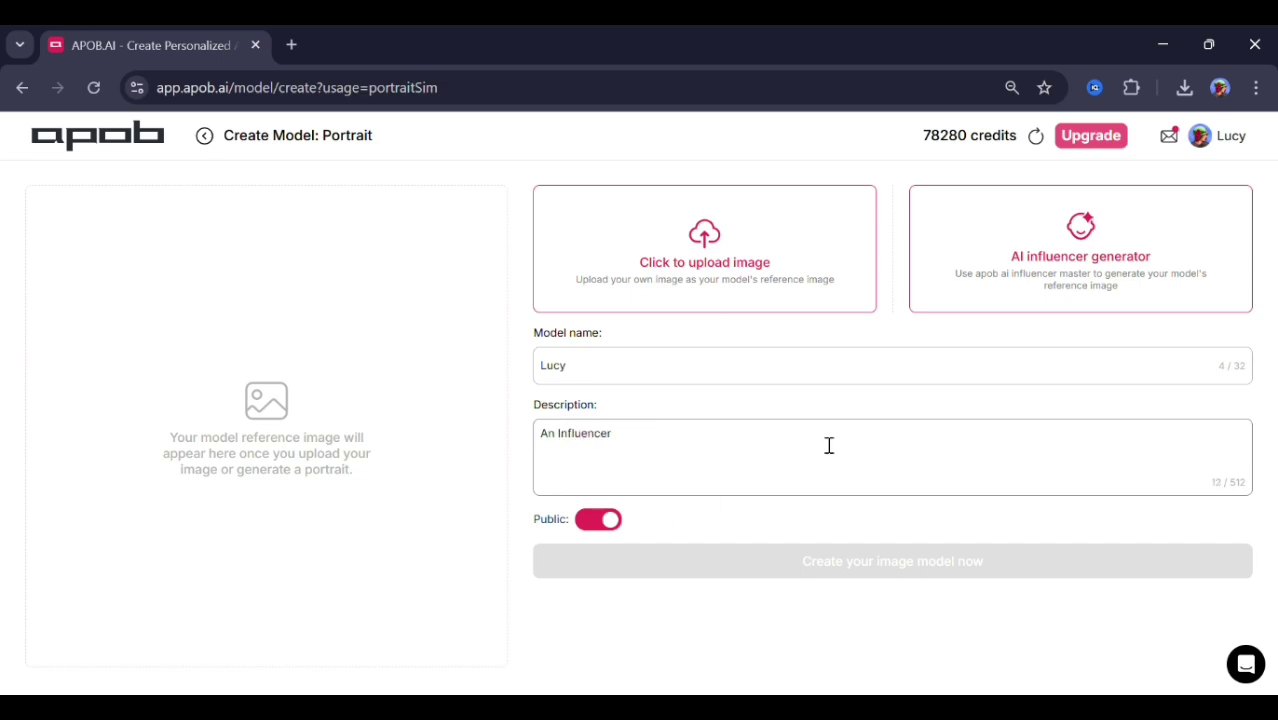
click(981, 261)
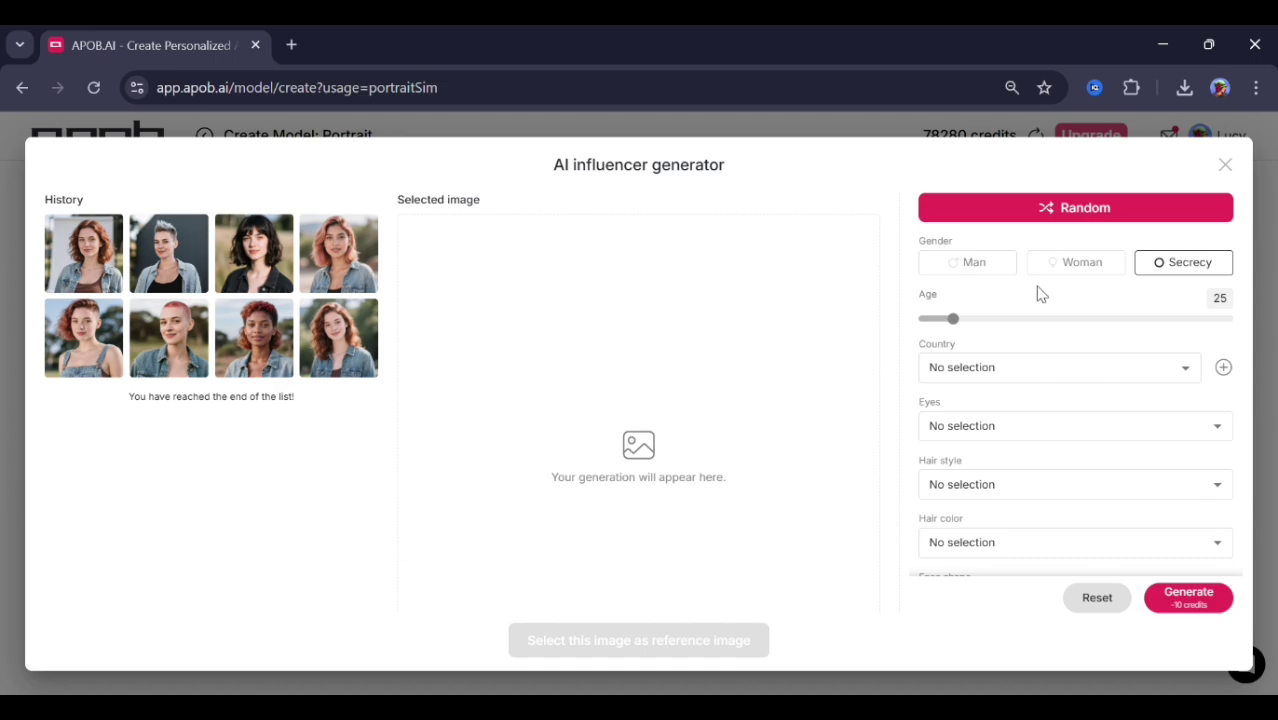
Step: Set the influencer to a Turkish woman with brown eyes
click(1089, 277)
click(1010, 370)
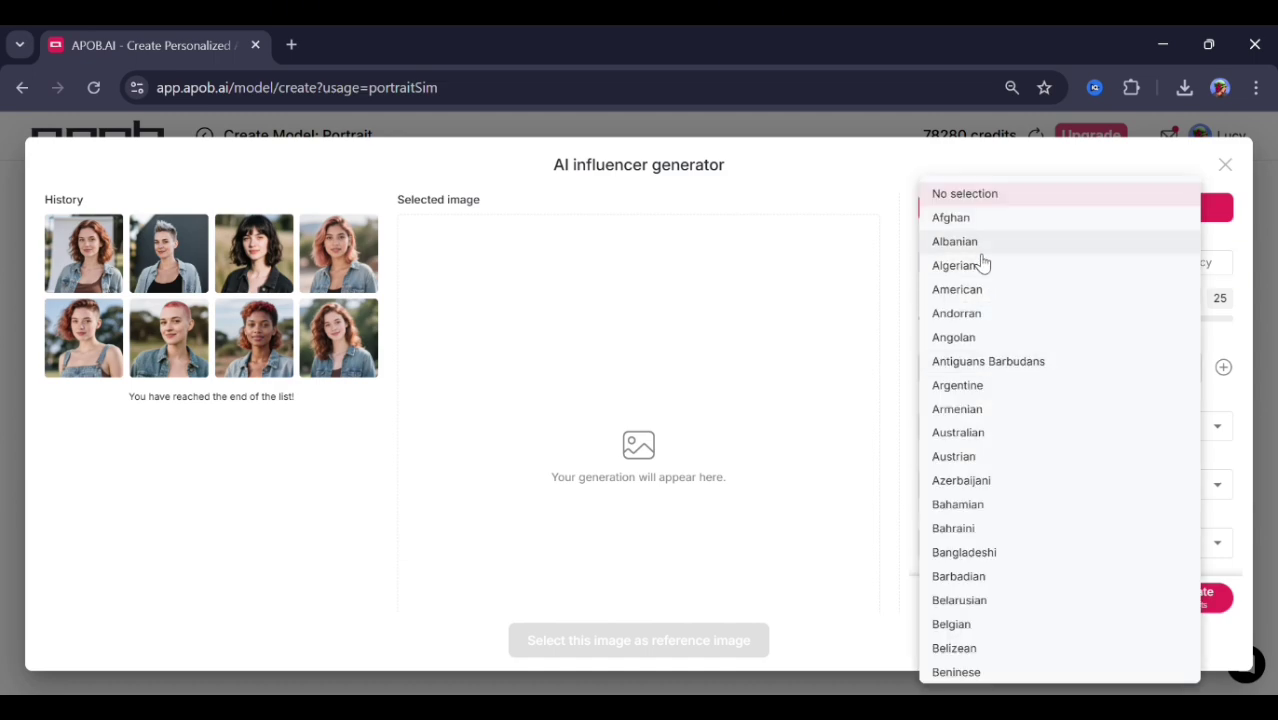
scroll(1000, 400, down, 15)
scroll(990, 460, down, 20)
scroll(978, 445, down, 4)
scroll(980, 448, up, 20)
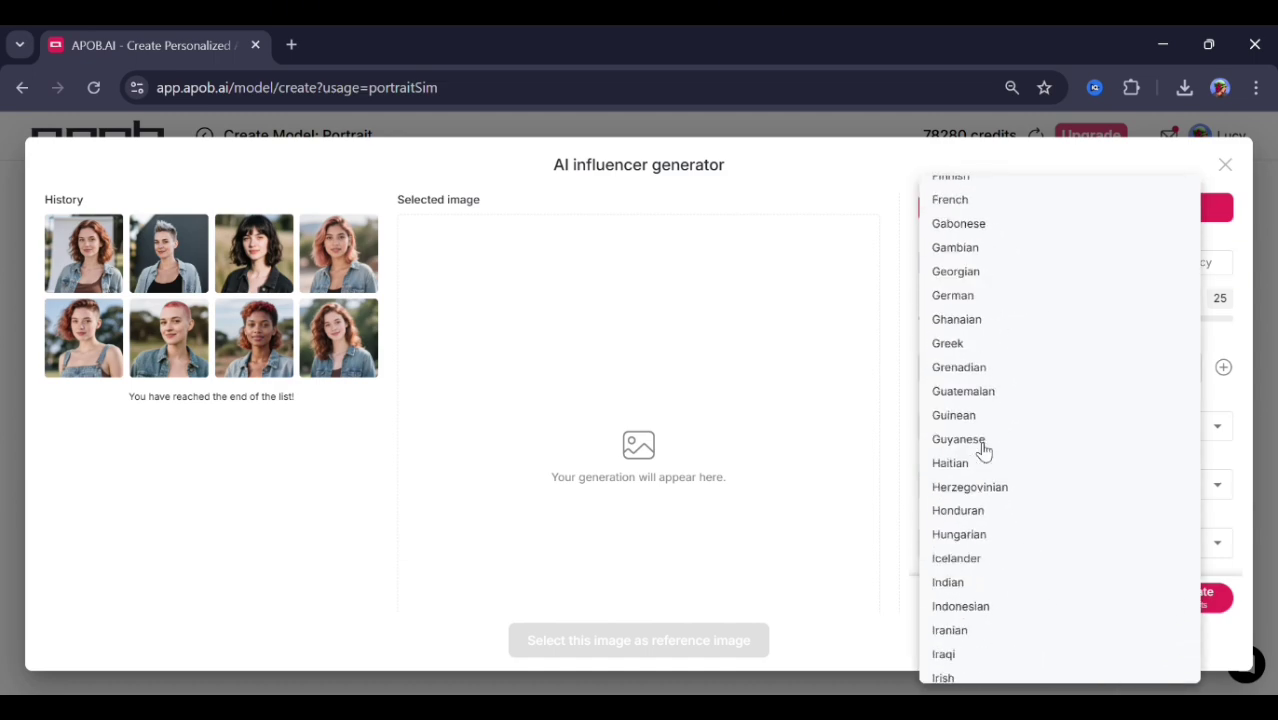
scroll(980, 448, down, 6)
scroll(975, 410, down, 1)
scroll(975, 420, down, 4)
scroll(985, 520, down, 9)
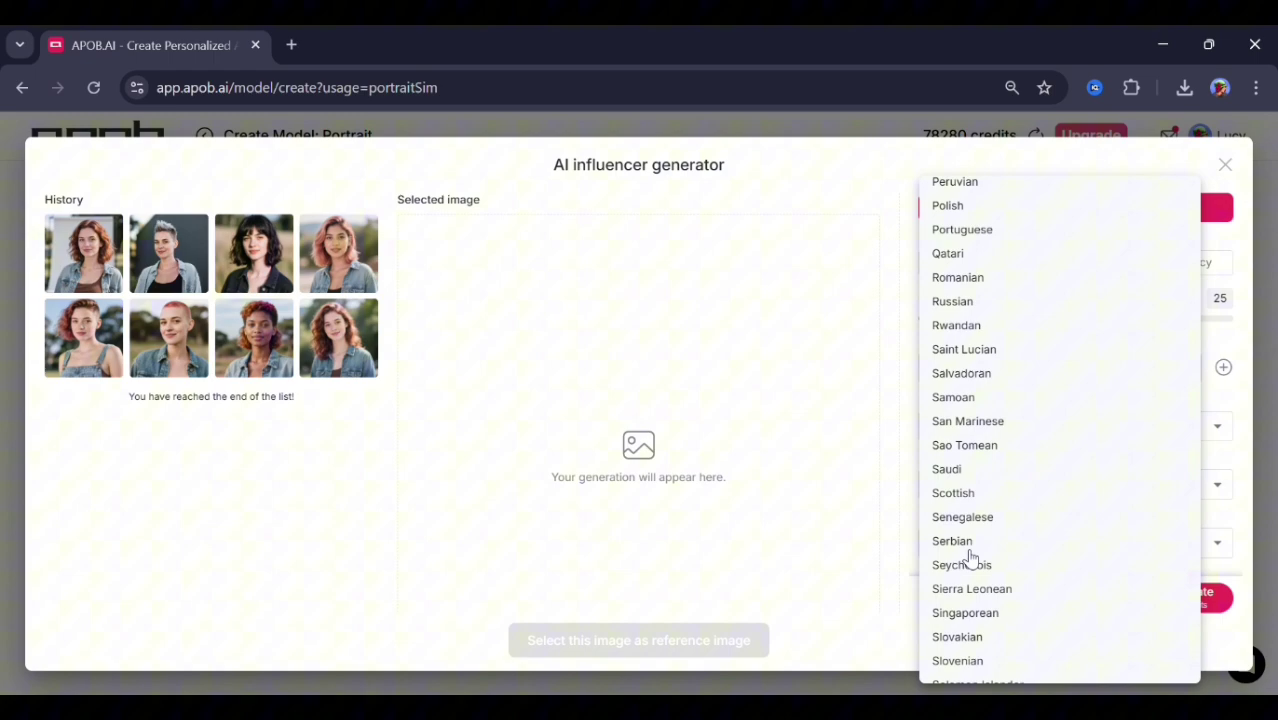
scroll(971, 560, down, 6)
scroll(975, 450, down, 3)
click(977, 390)
click(970, 425)
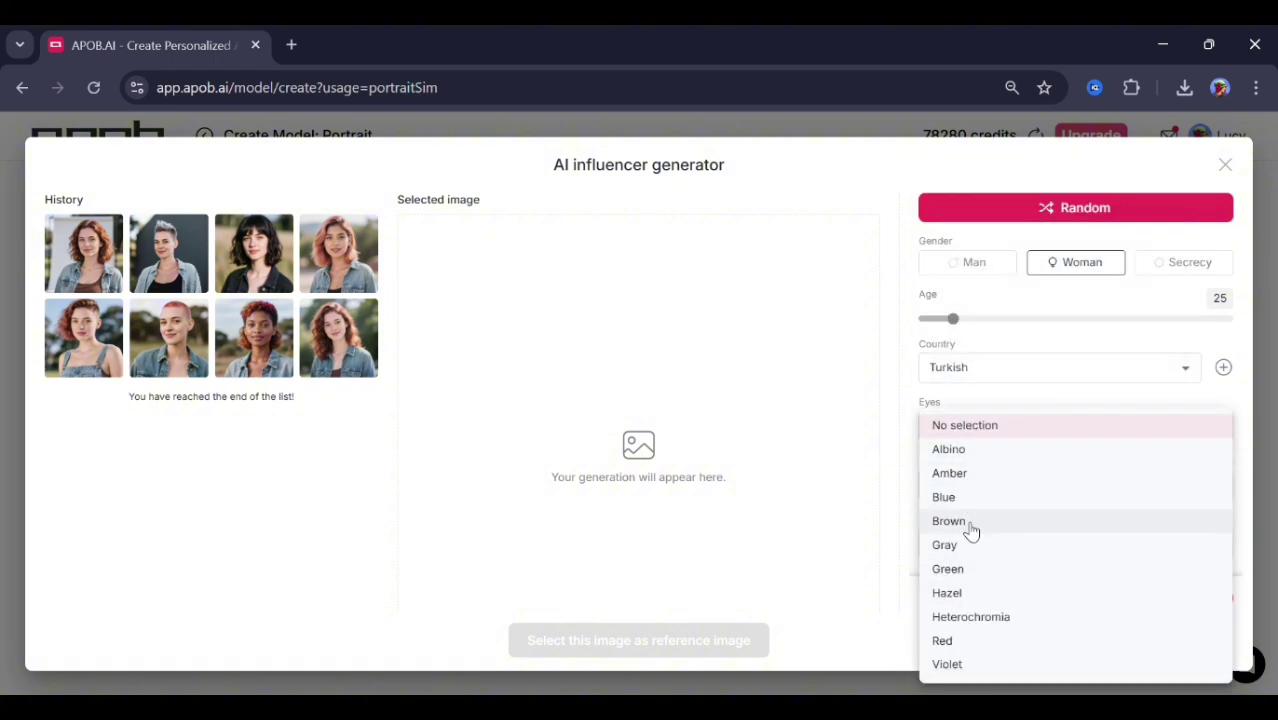
click(968, 522)
Step: Give her very long wavy black hair and a round face, then generate the portrait
click(975, 484)
scroll(993, 398, down, 15)
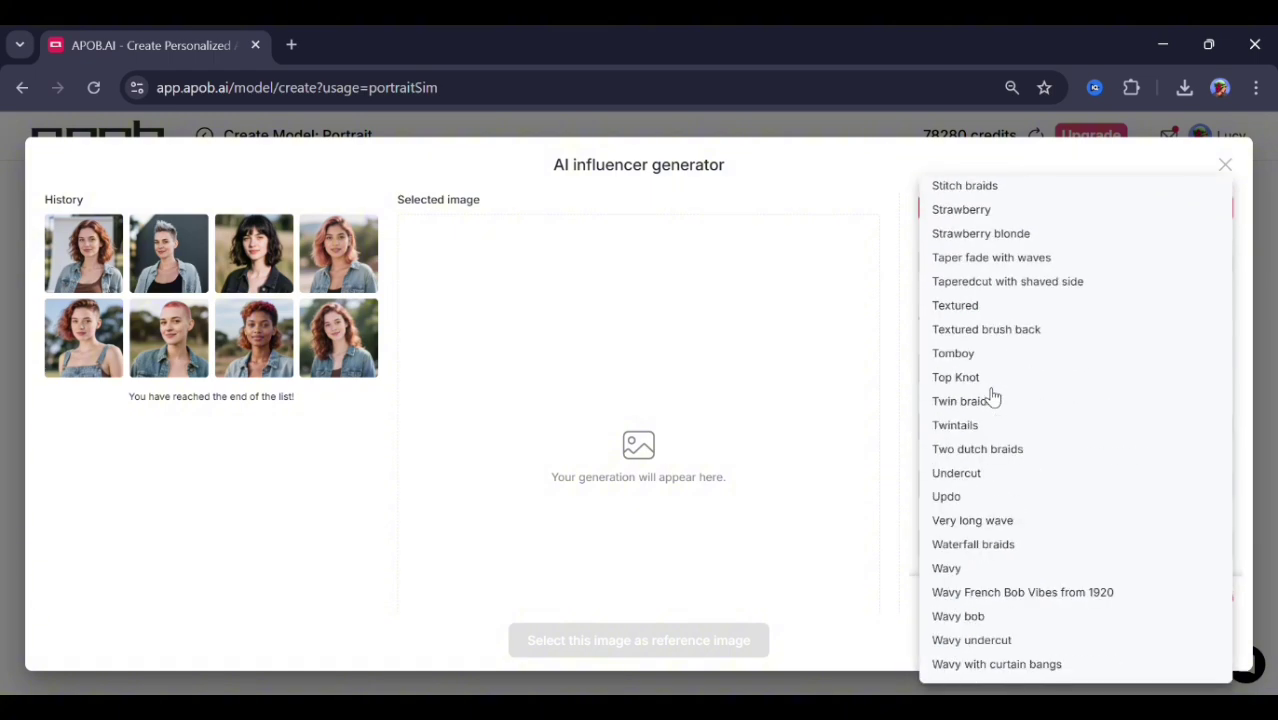
click(970, 522)
scroll(990, 455, down, 1)
click(990, 455)
scroll(990, 540, down, 1)
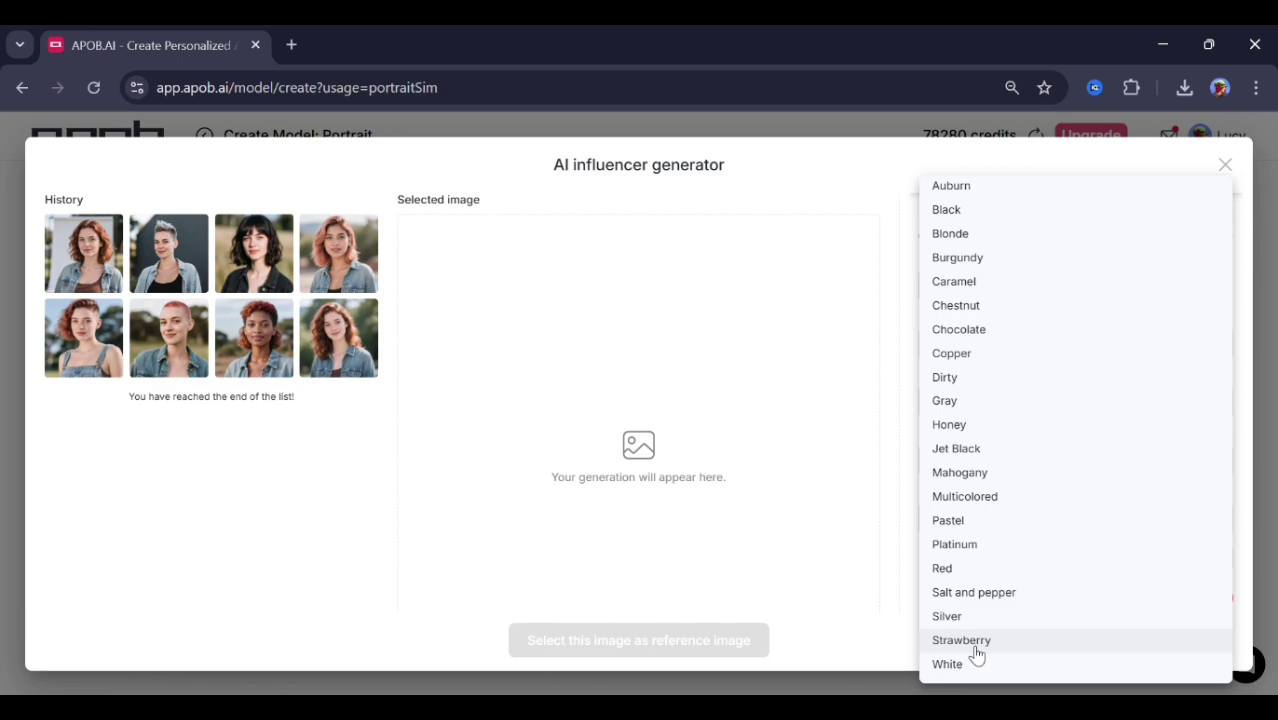
click(975, 208)
click(981, 506)
click(985, 504)
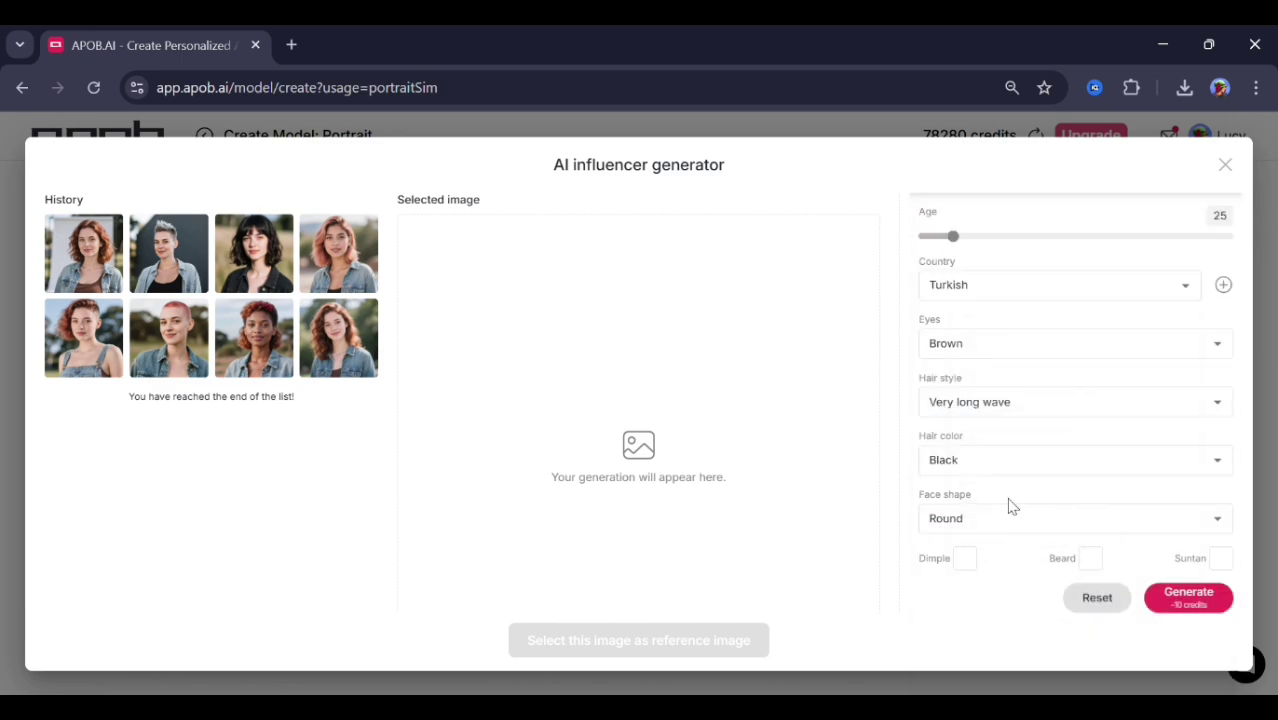
click(1190, 598)
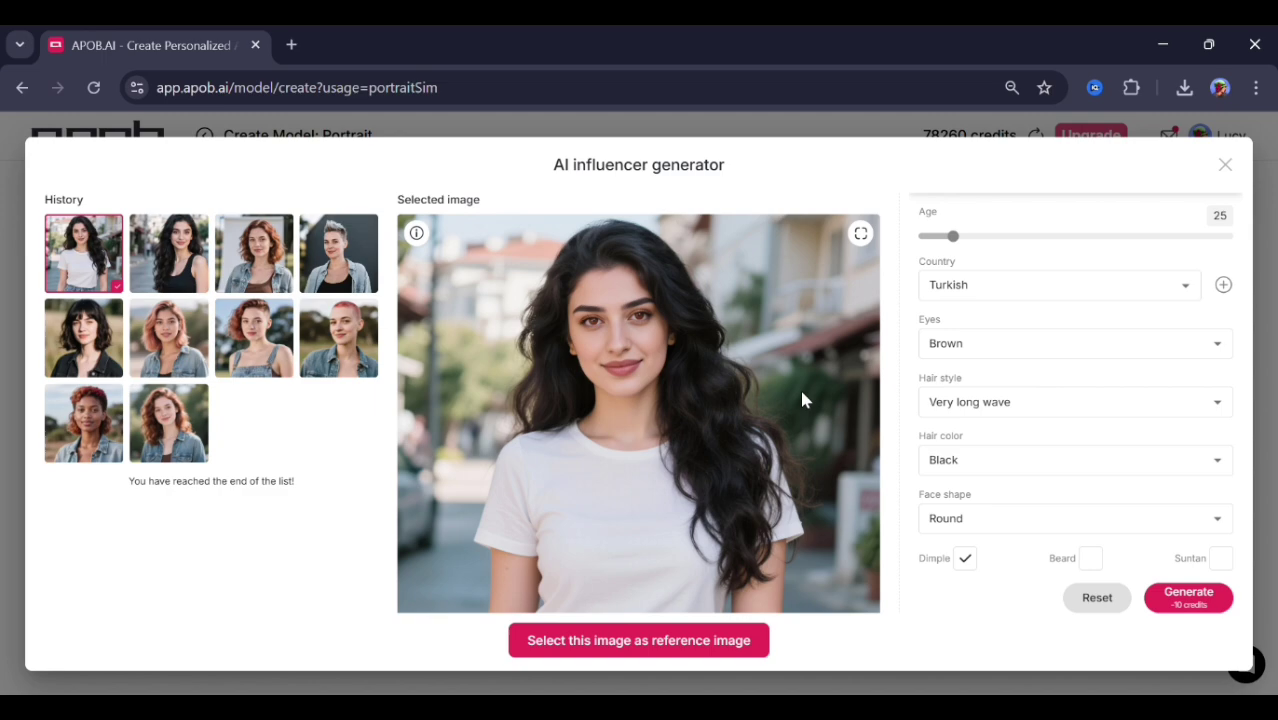
Step: Use the generated Turkish woman portrait as reference and create Lucy's image model
click(609, 645)
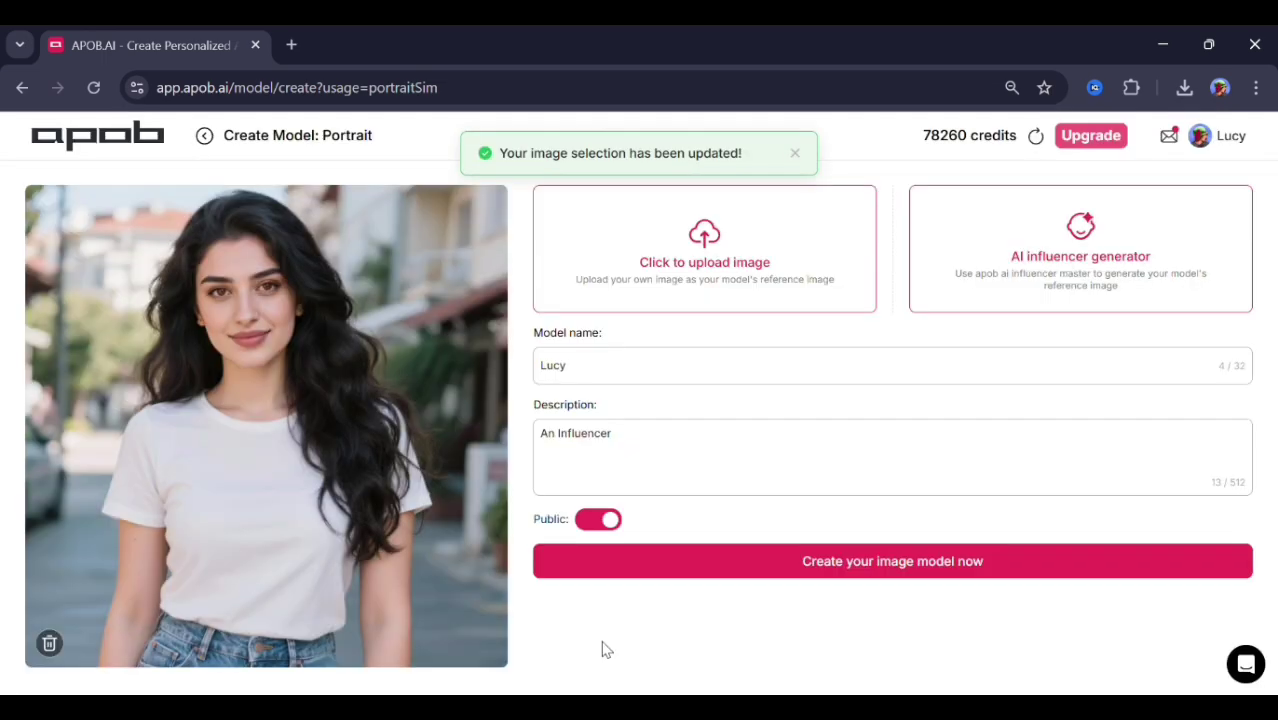
click(715, 578)
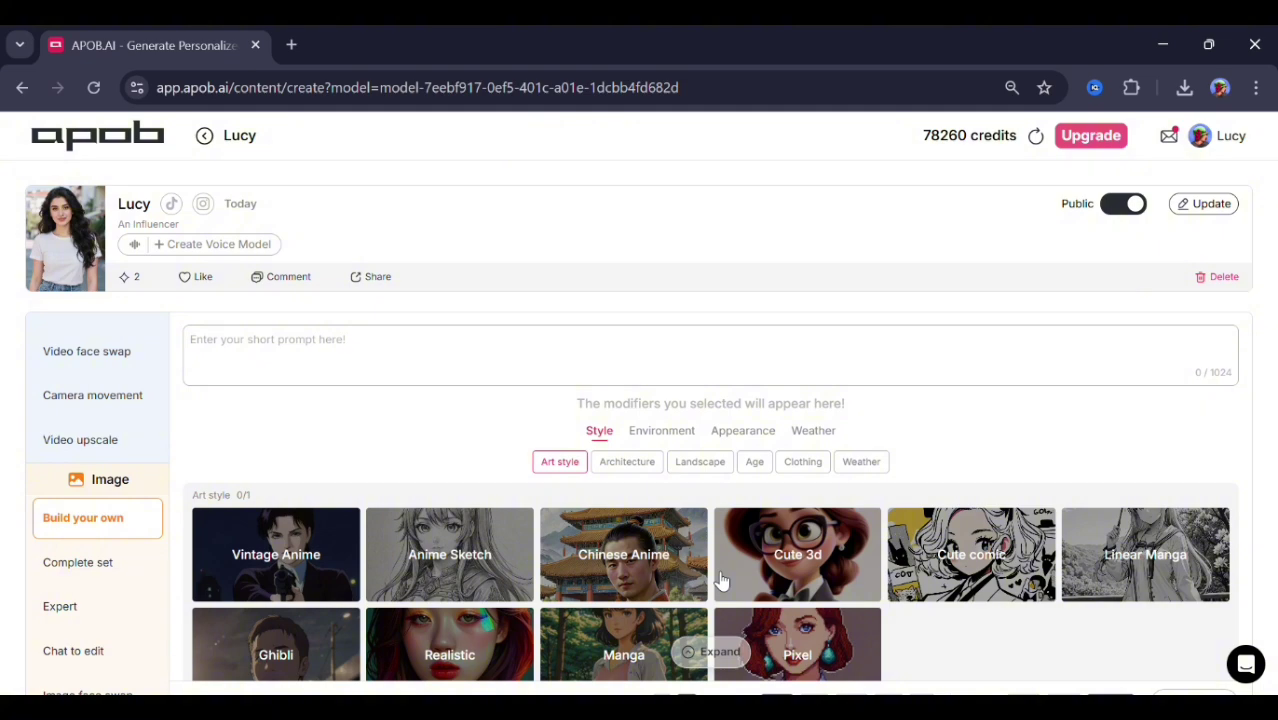
Step: Describe Lucy's voice as female, English and middle aged
click(210, 250)
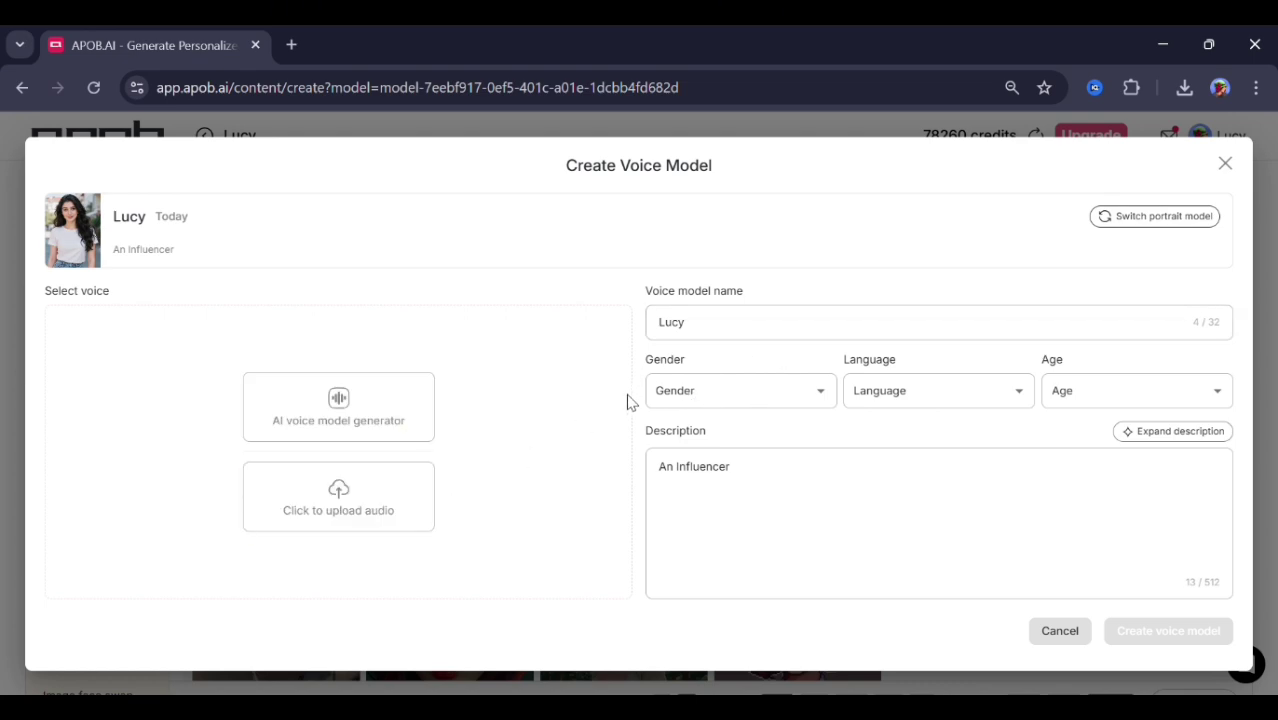
click(777, 400)
click(700, 445)
click(886, 391)
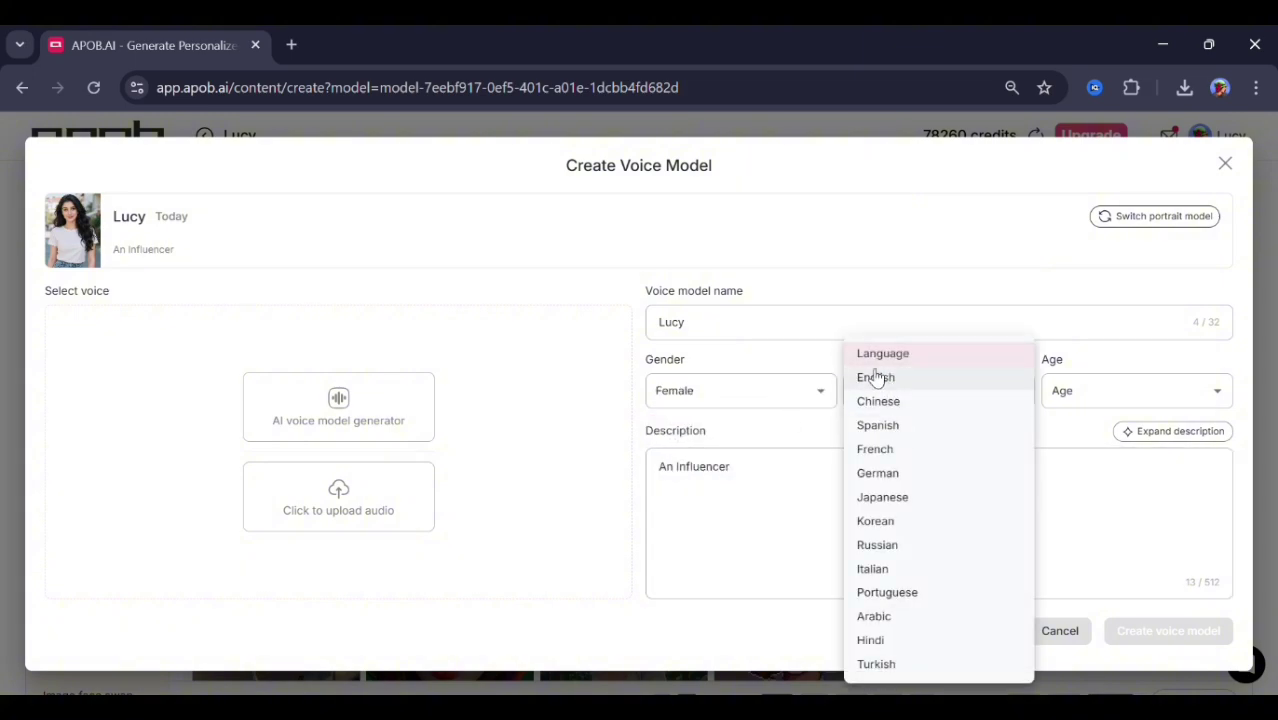
click(1121, 396)
click(1103, 478)
Step: Generate three voice previews, take Voice 1 as reference, and create the voice model
click(389, 428)
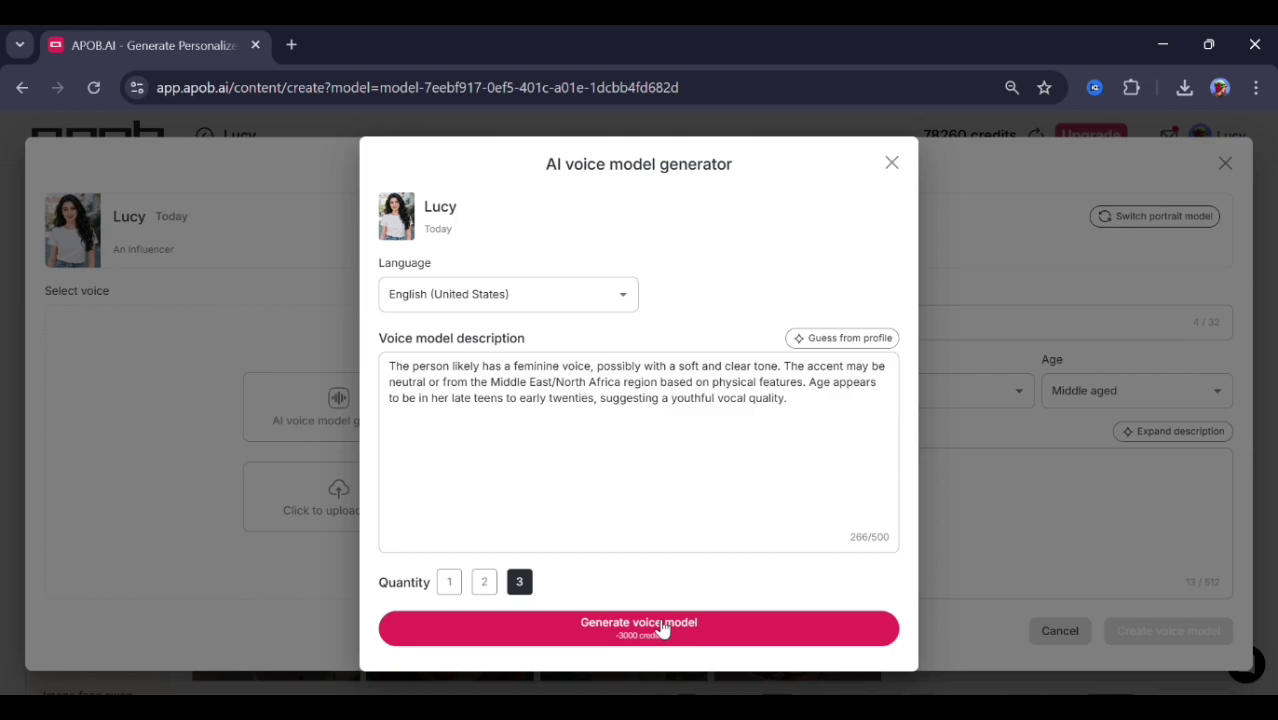
click(660, 628)
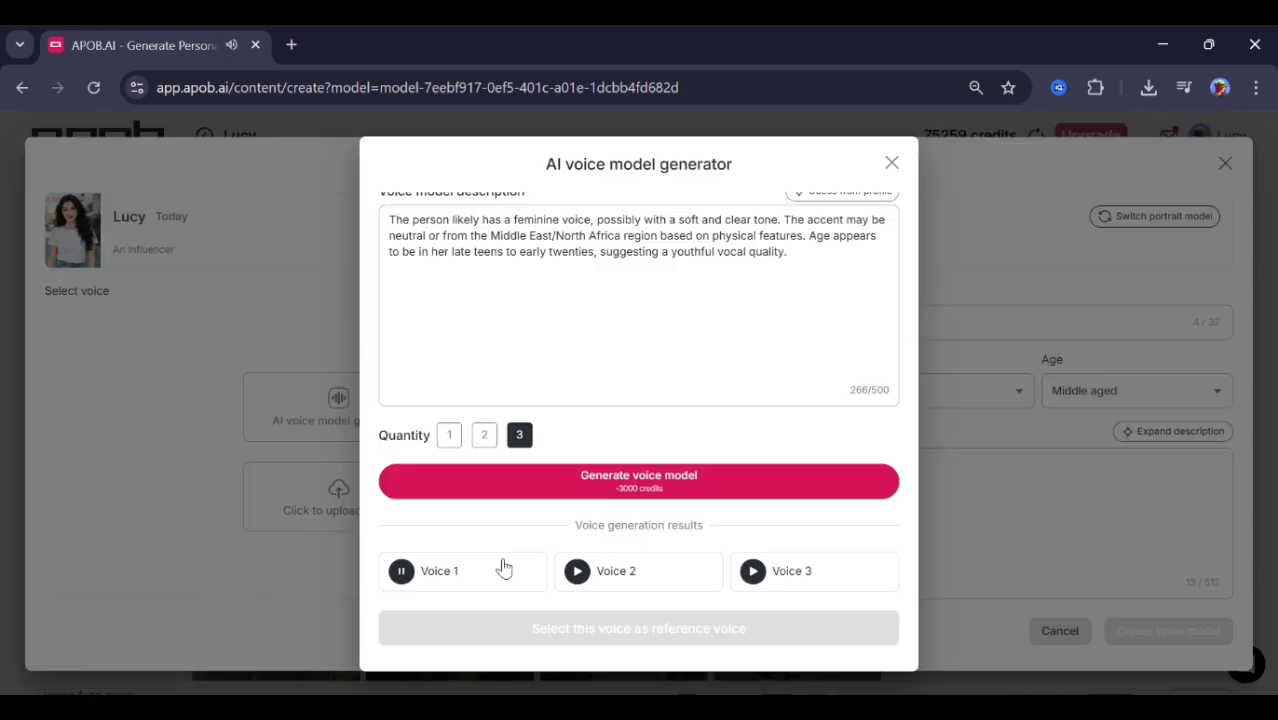
click(474, 578)
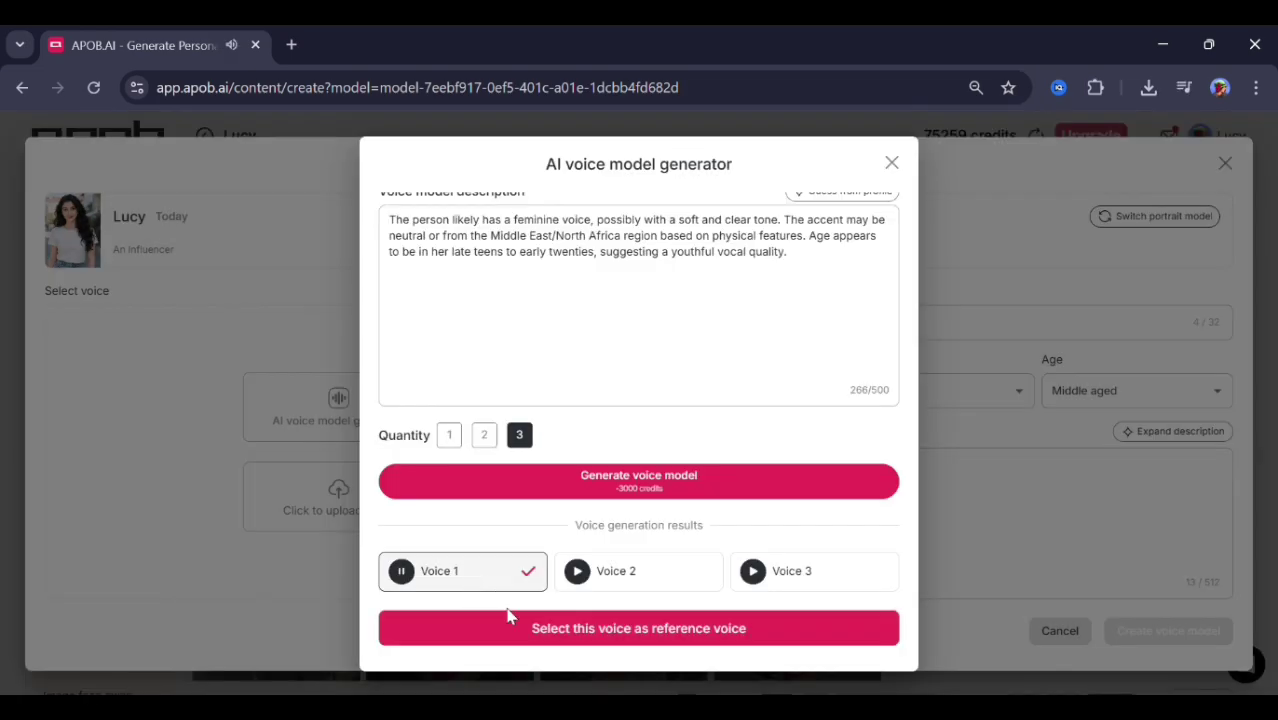
click(561, 629)
click(1162, 636)
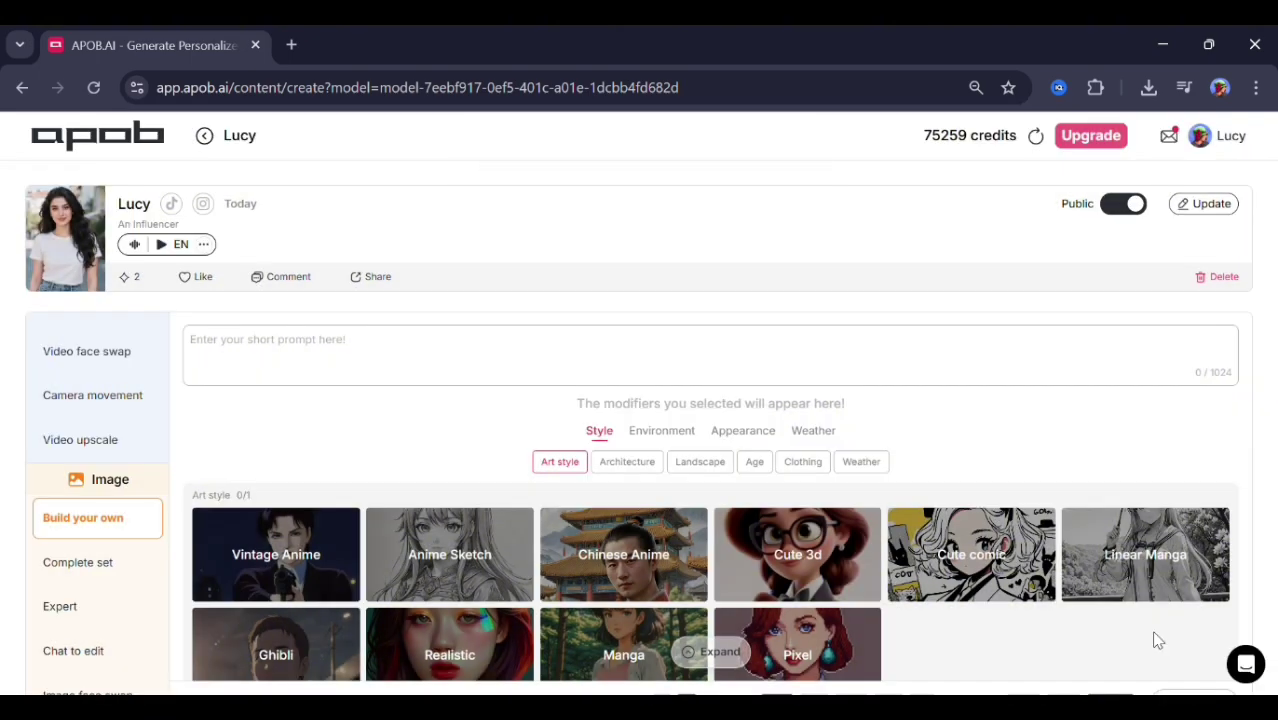
Step: Choose the Realistic art style with the Middle and Moon modifiers
scroll(620, 495, down, 2)
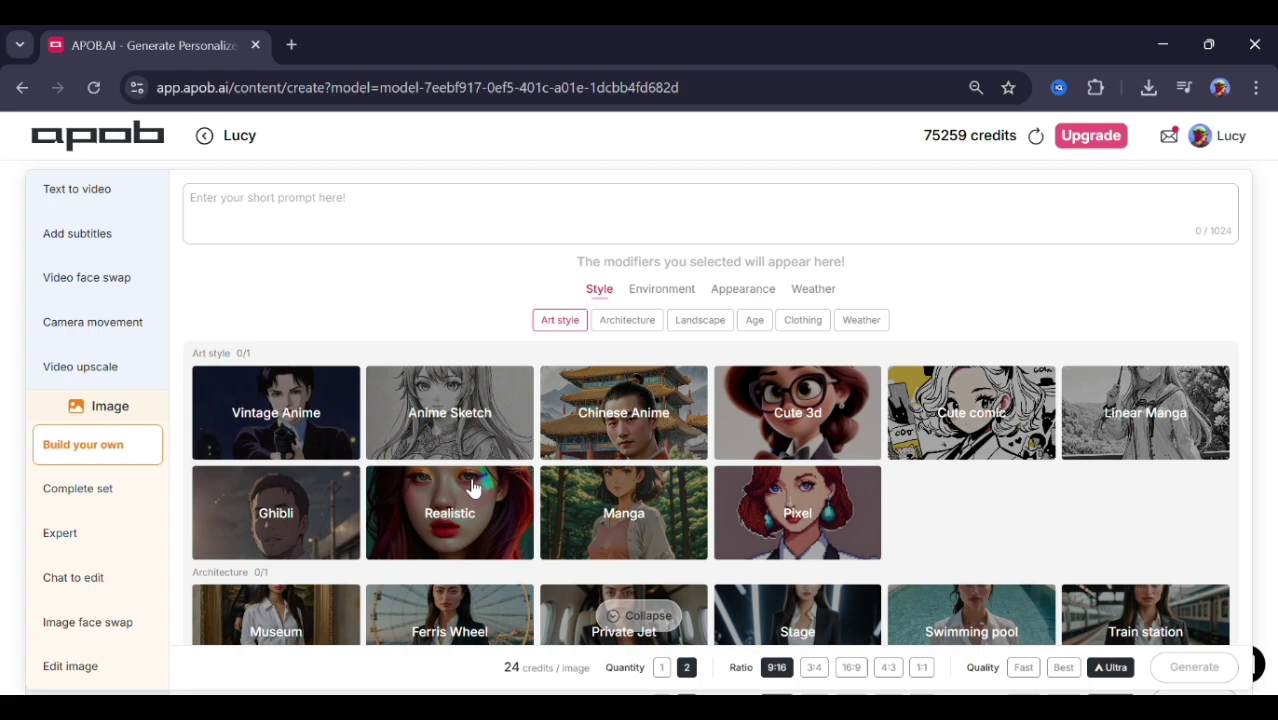
click(474, 487)
scroll(525, 590, down, 5)
scroll(525, 590, up, 5)
scroll(528, 594, down, 6)
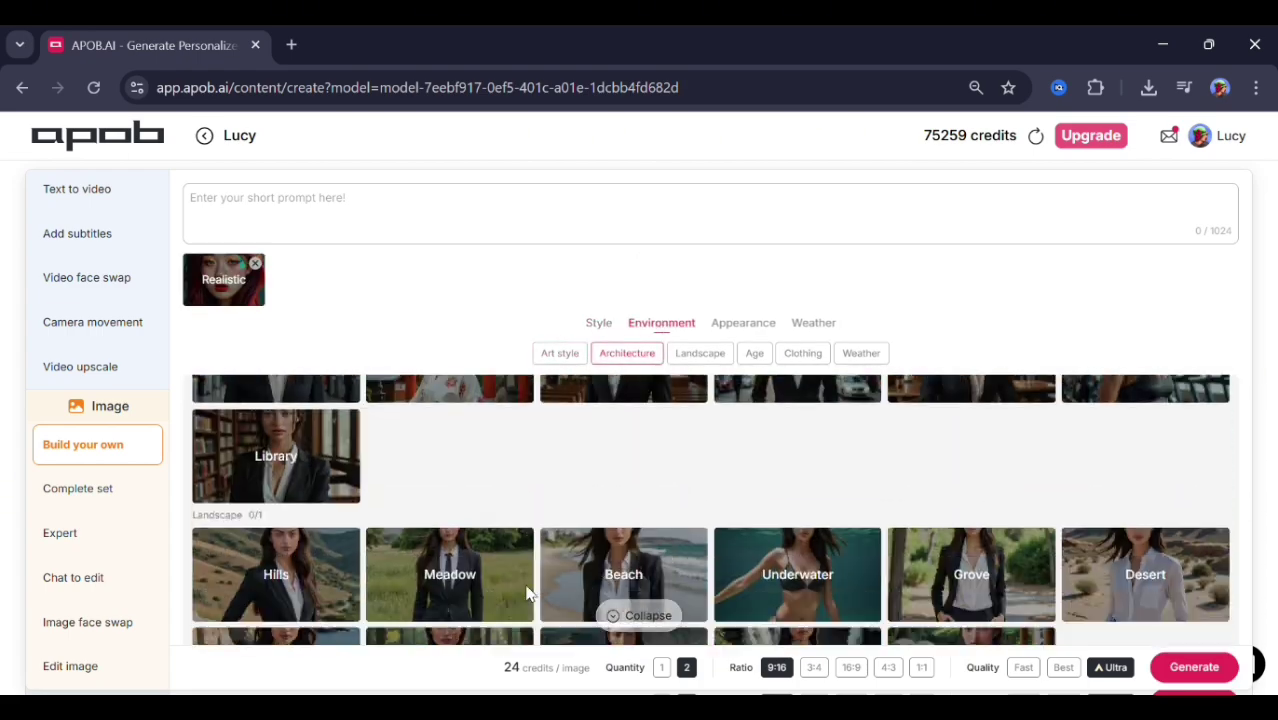
scroll(528, 594, down, 2)
scroll(528, 594, down, 4)
click(450, 415)
scroll(557, 553, down, 4)
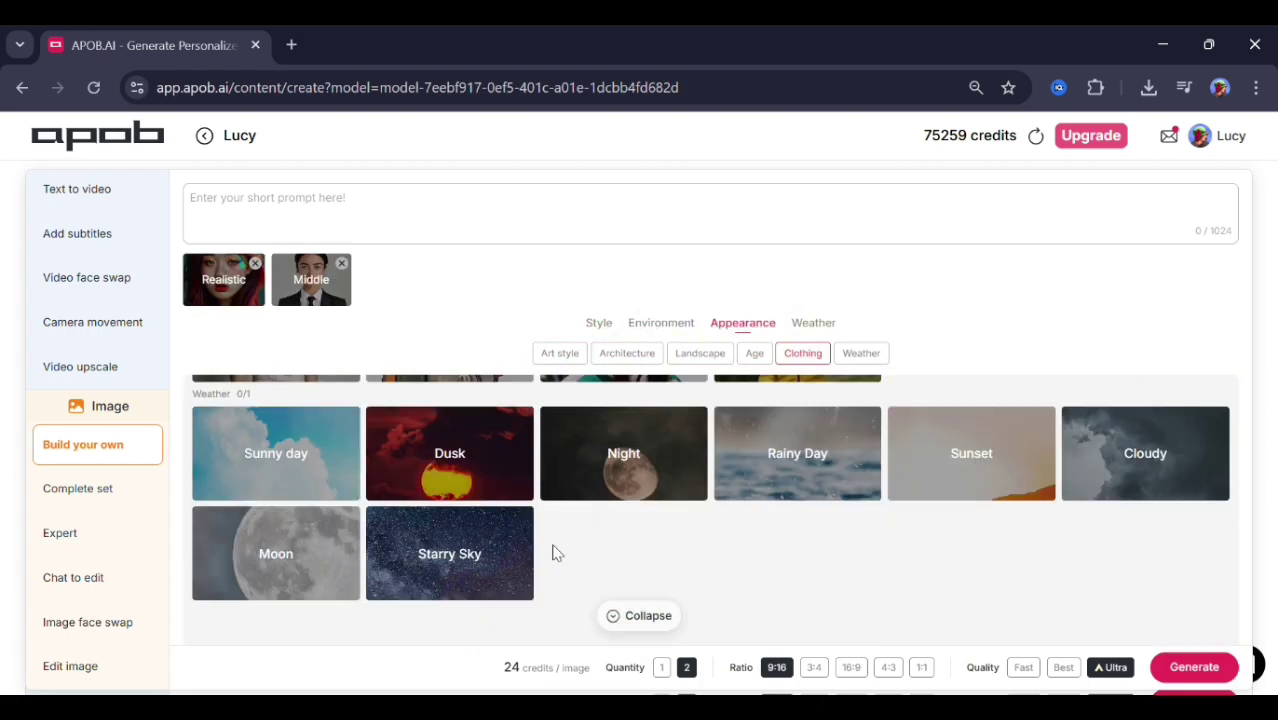
click(327, 527)
Step: Add the Hot summer modifier, set a 16:9 ratio, and generate two images of Lucy
scroll(559, 491, up, 3)
click(1160, 420)
scroll(949, 506, up, 10)
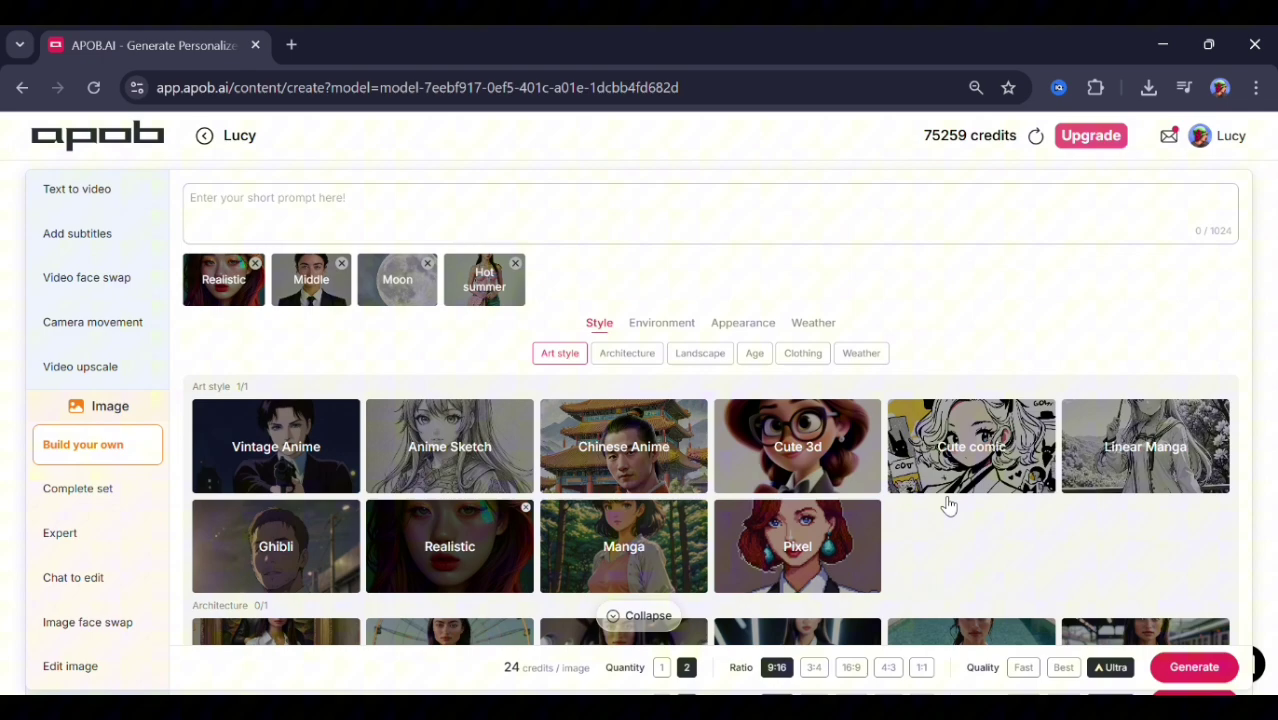
click(849, 670)
click(1190, 667)
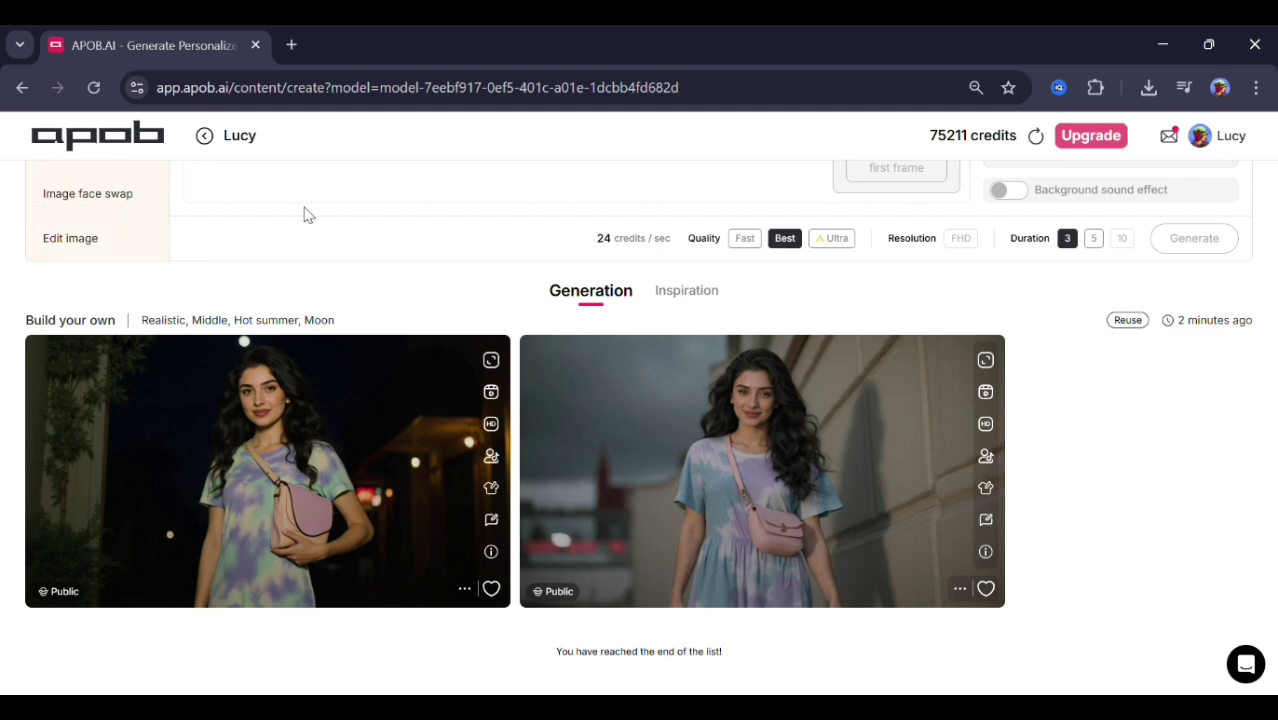
scroll(308, 212, up, 3)
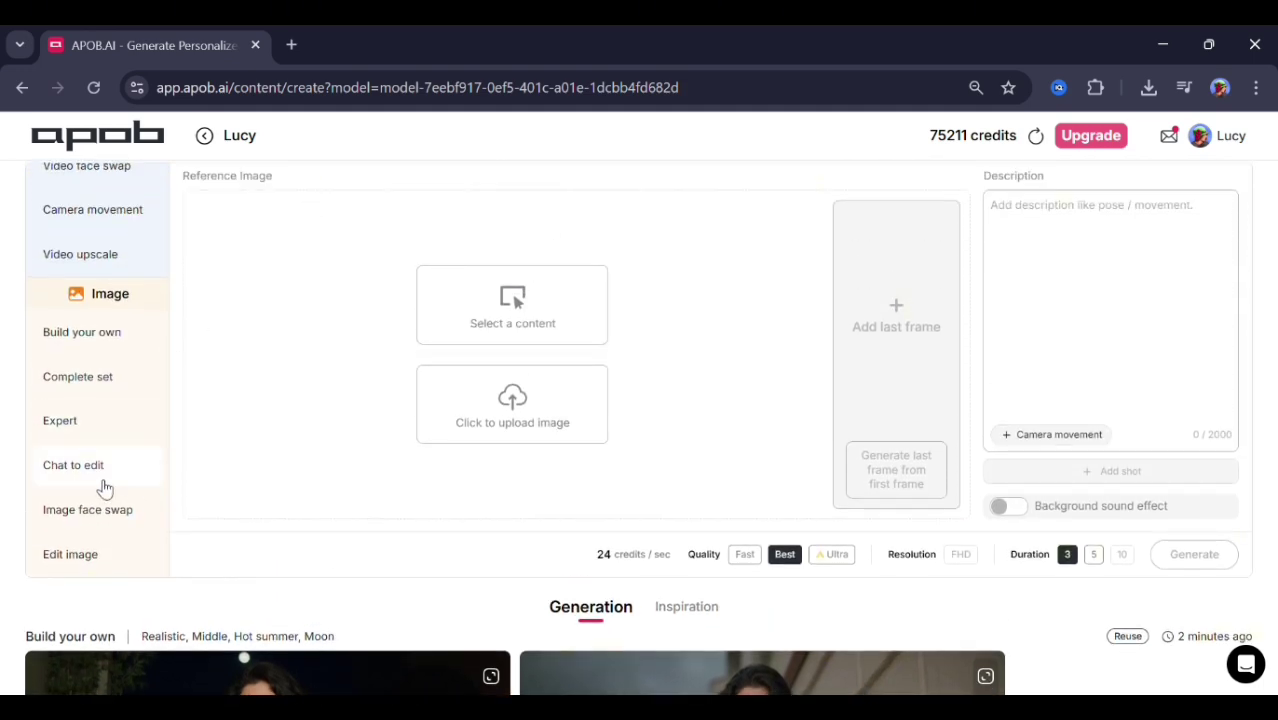
Step: Generate two 16:9 images from the pasted podcast-studio prompt in Expert mode
click(75, 428)
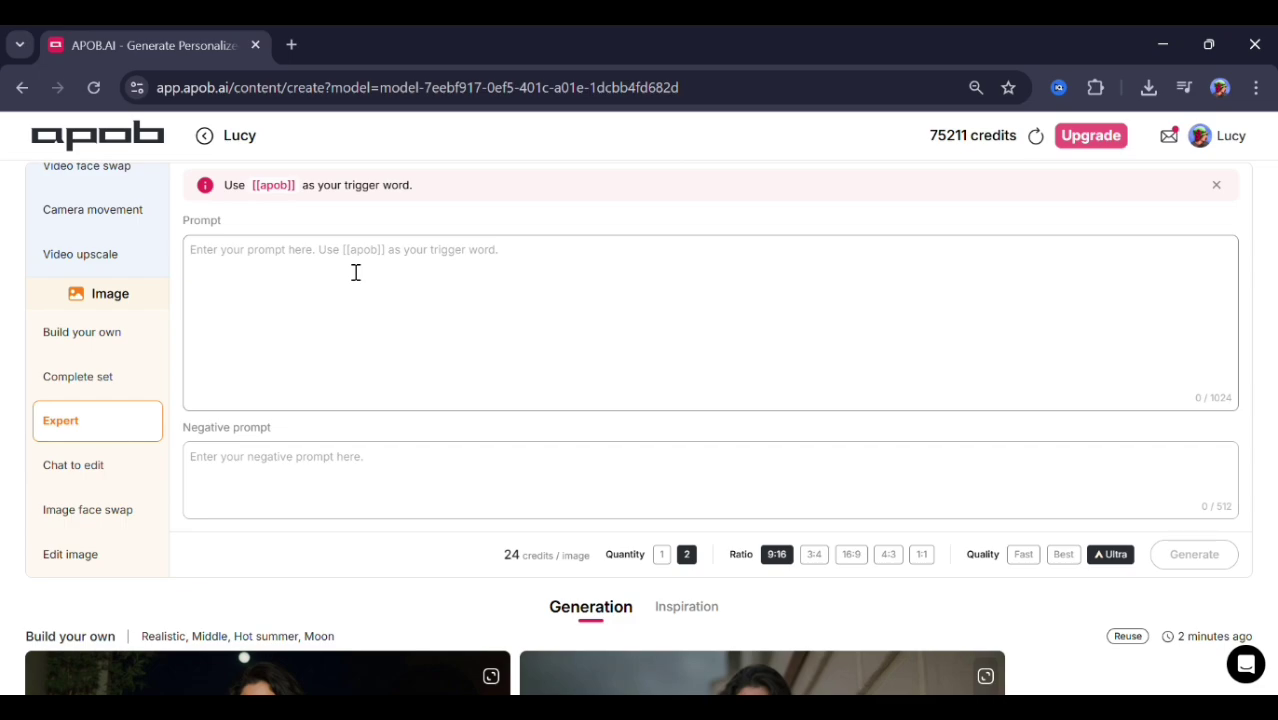
text(A woman sits in front of a professional microphone in a cozy podcast studio with acoustic panels on the walls. She speaks naturally, making subtle facial expressions and gentle hand gestures while explaining a topic. The camera stays mostly stationary, with occasional smooth zoom-ins to emphasize her words, then zooming out slightly for transitions. Lighting is warm and soft, creating an intimate atmosphere that feels engaging and professional, just like a real podcast recording.)
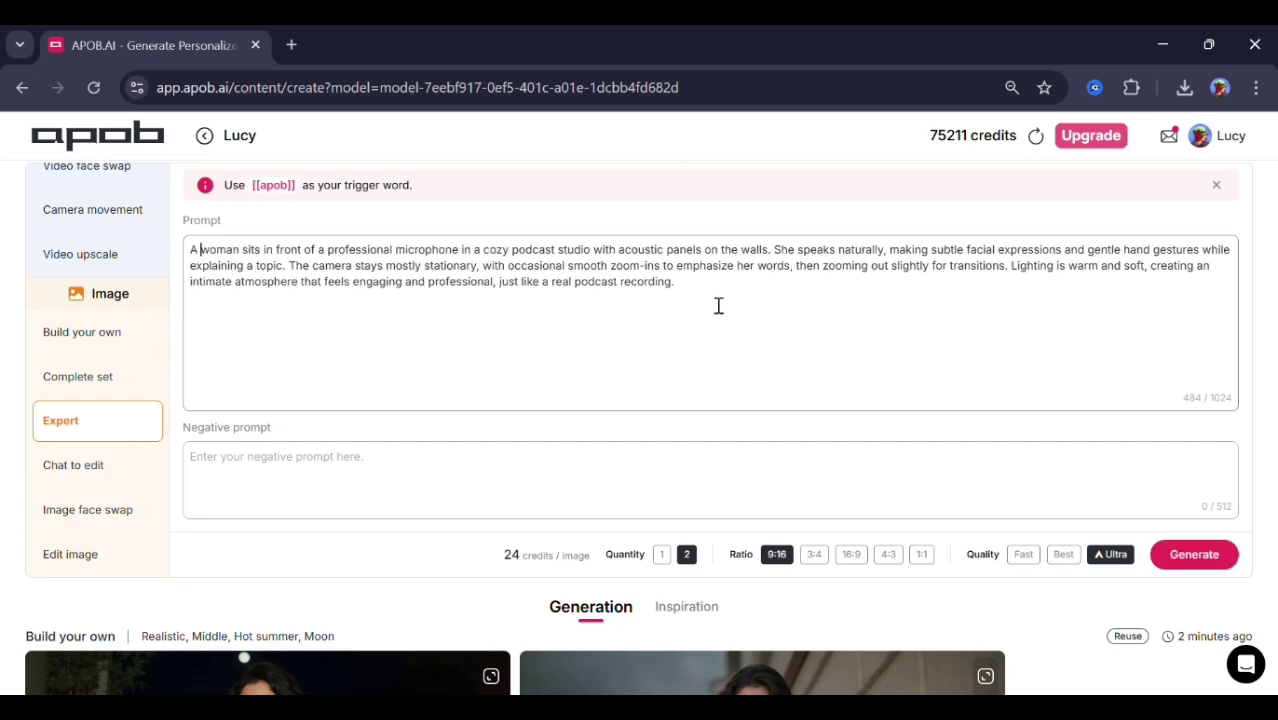
scroll(718, 305, down, 2)
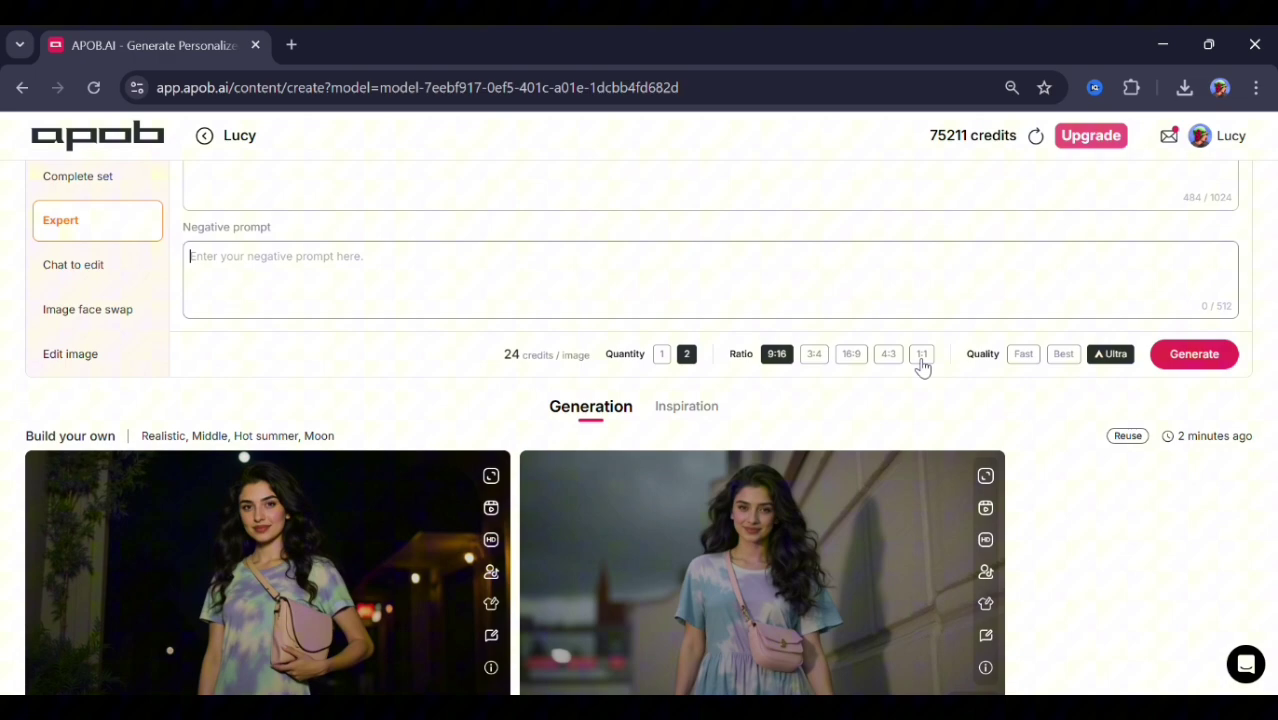
click(853, 360)
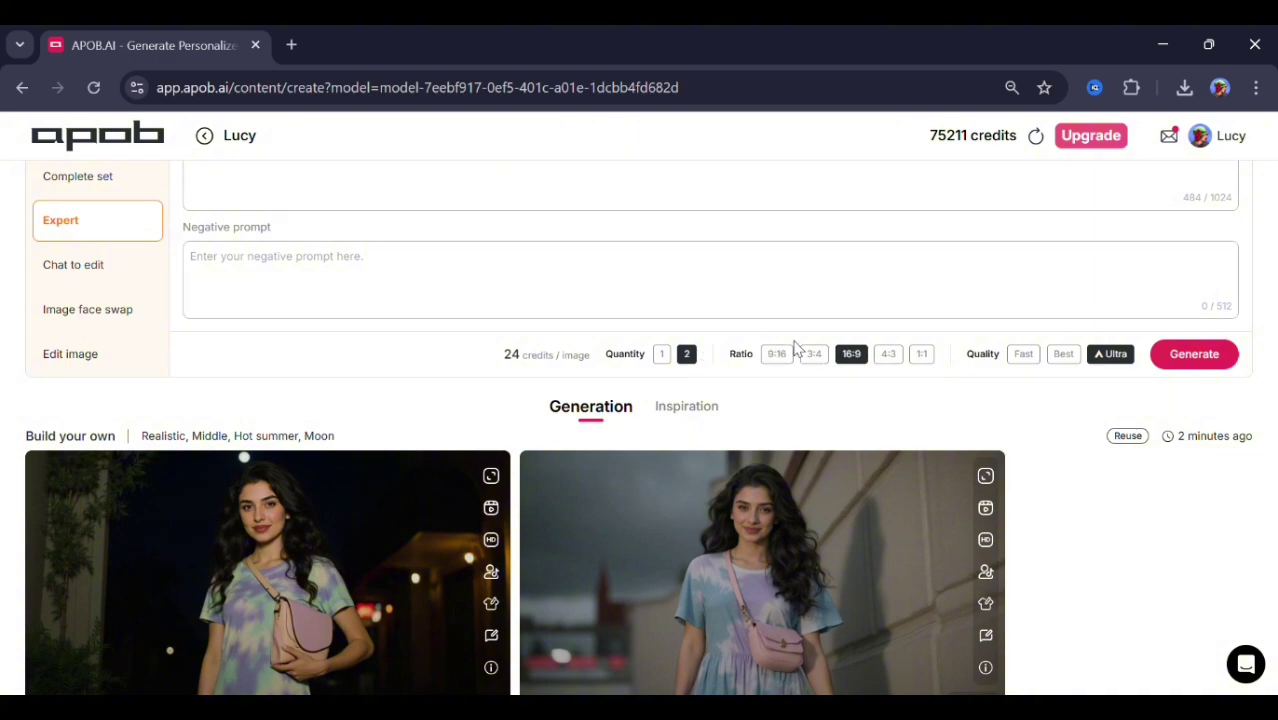
scroll(916, 294, up, 3)
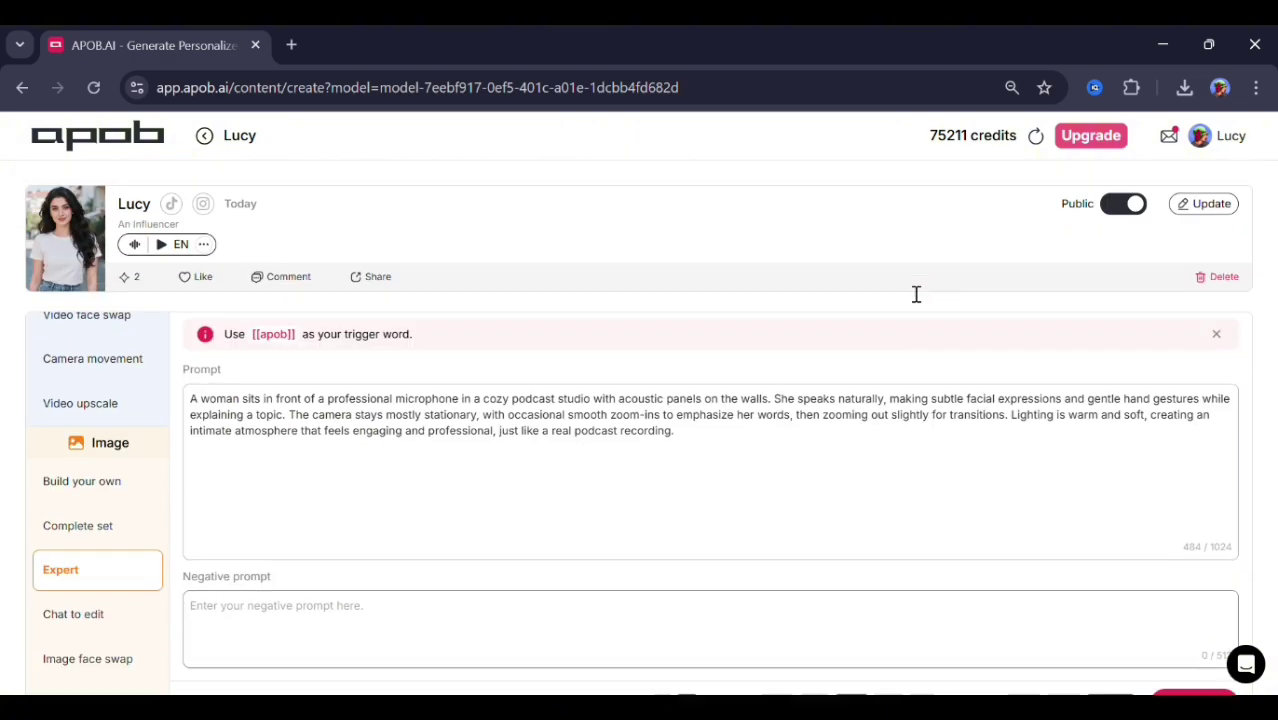
scroll(916, 294, down, 1)
click(1178, 560)
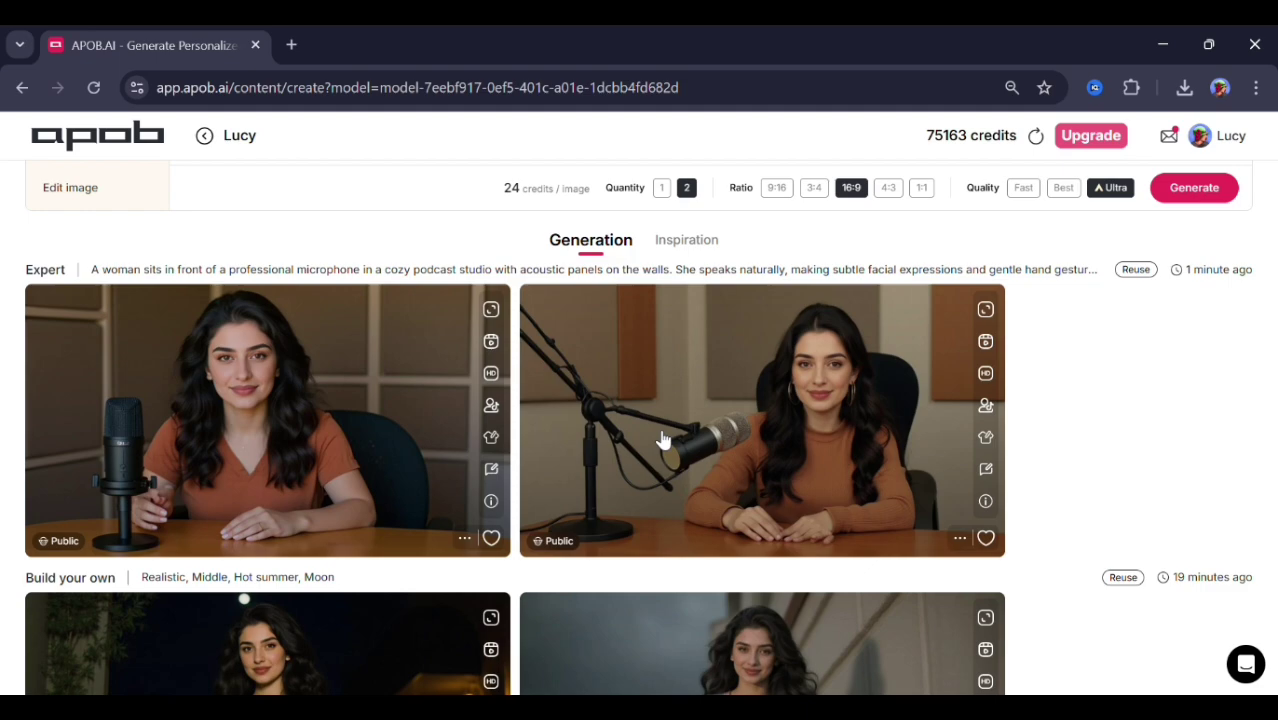
Step: Make a two-shot video of the second podcast image: Zoom In, then Station
click(986, 341)
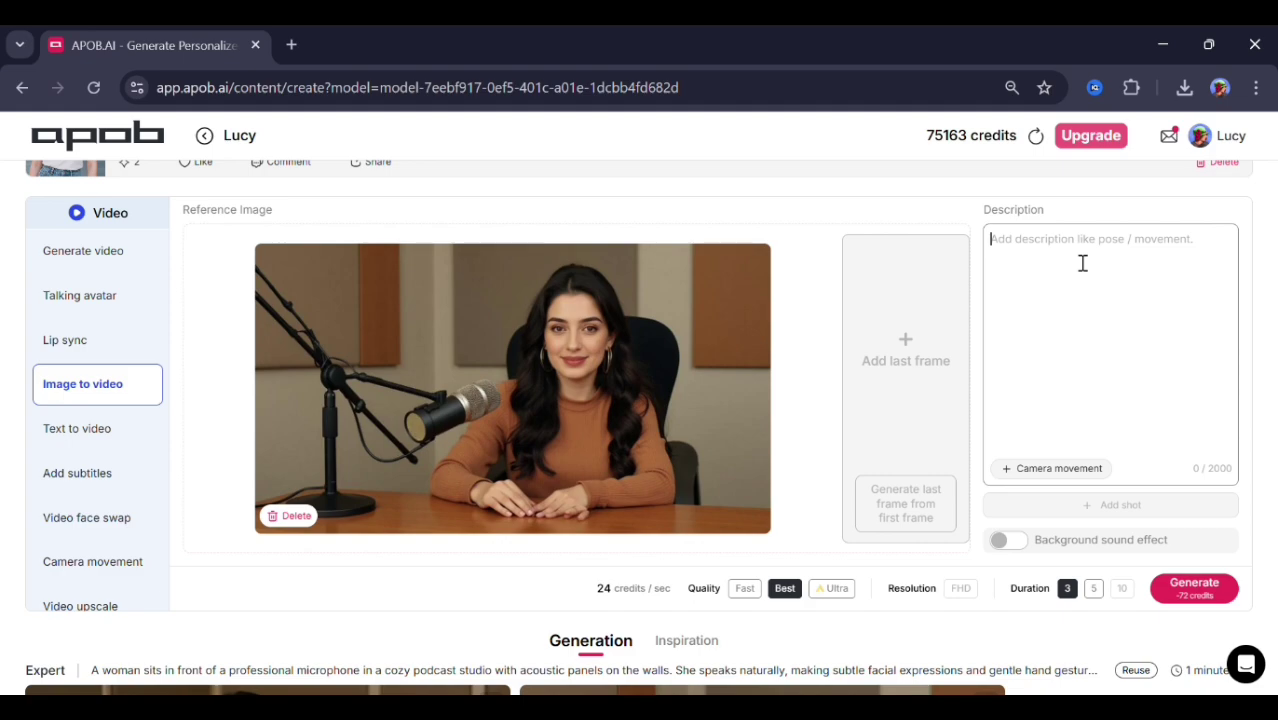
text(Add natural head movements, subtle facial expressions, and gentle hand gestures to match her speech. Her lips should sync with a podcast-style narration, and her body language should feel relaxed yet engaging, like she’s explaining a story or sharing insights with her audience. Background remains steady, keeping focus on her voice and expressions.”)
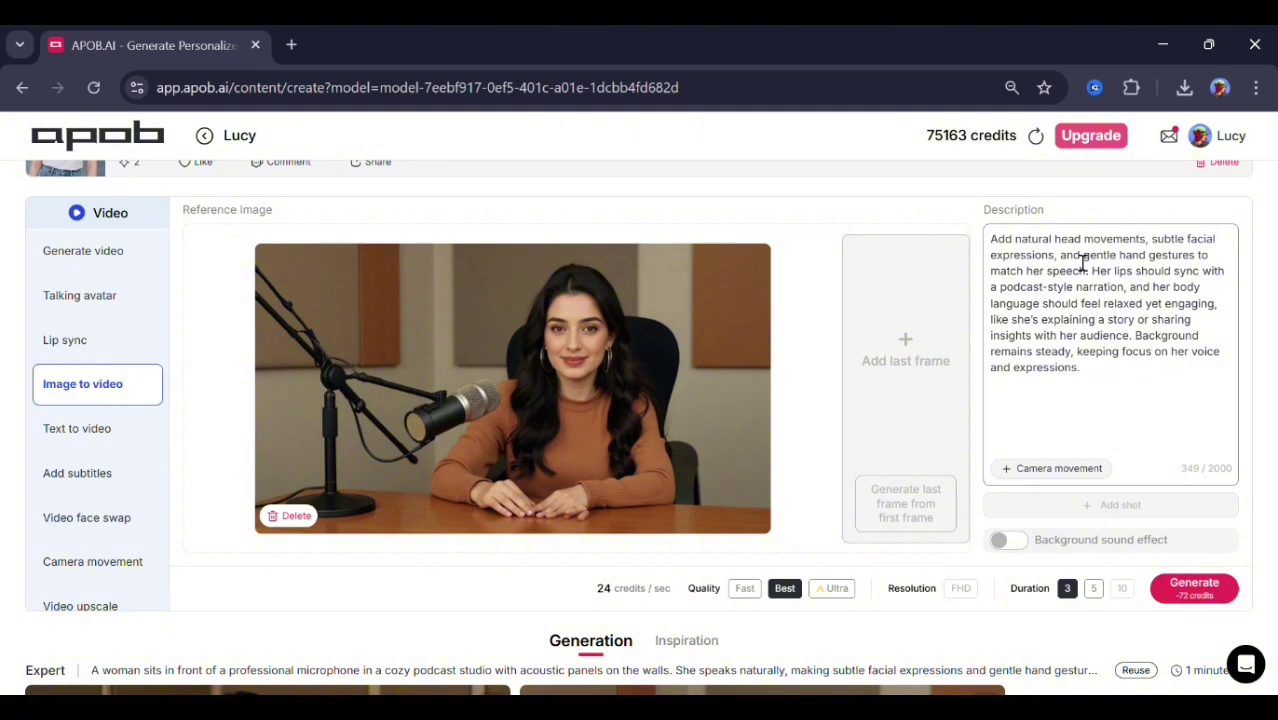
click(1088, 505)
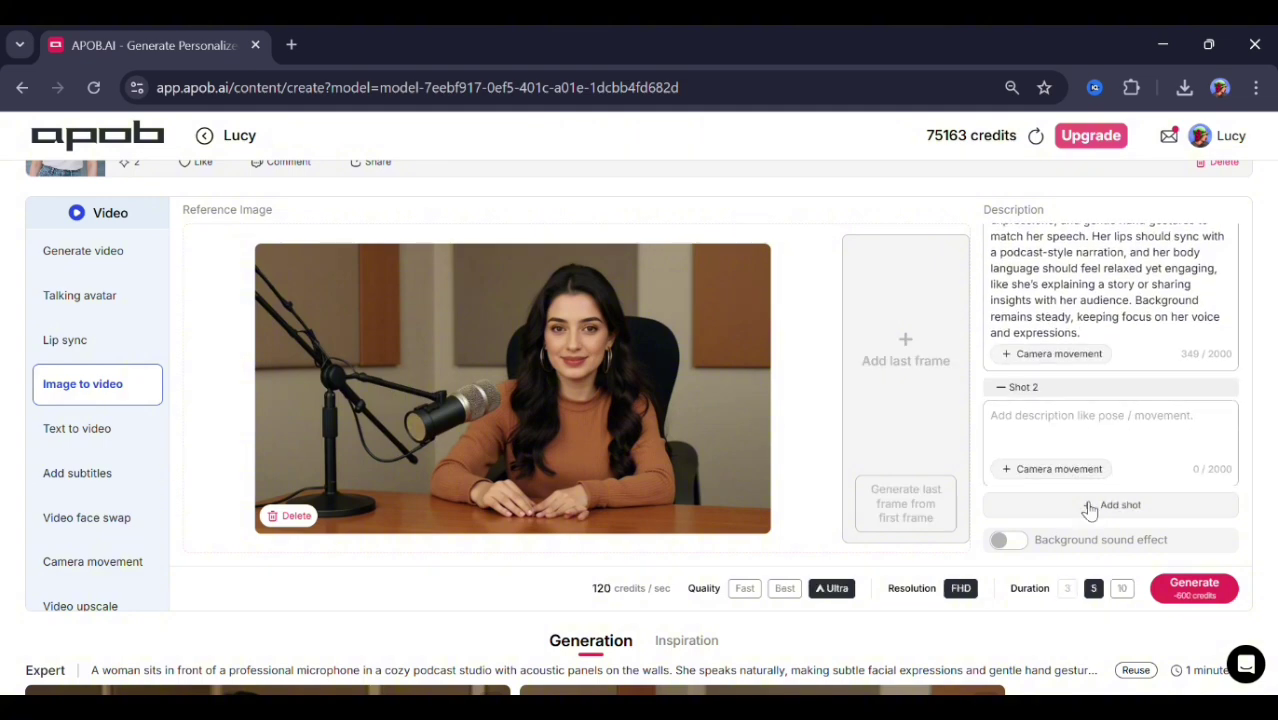
click(1033, 360)
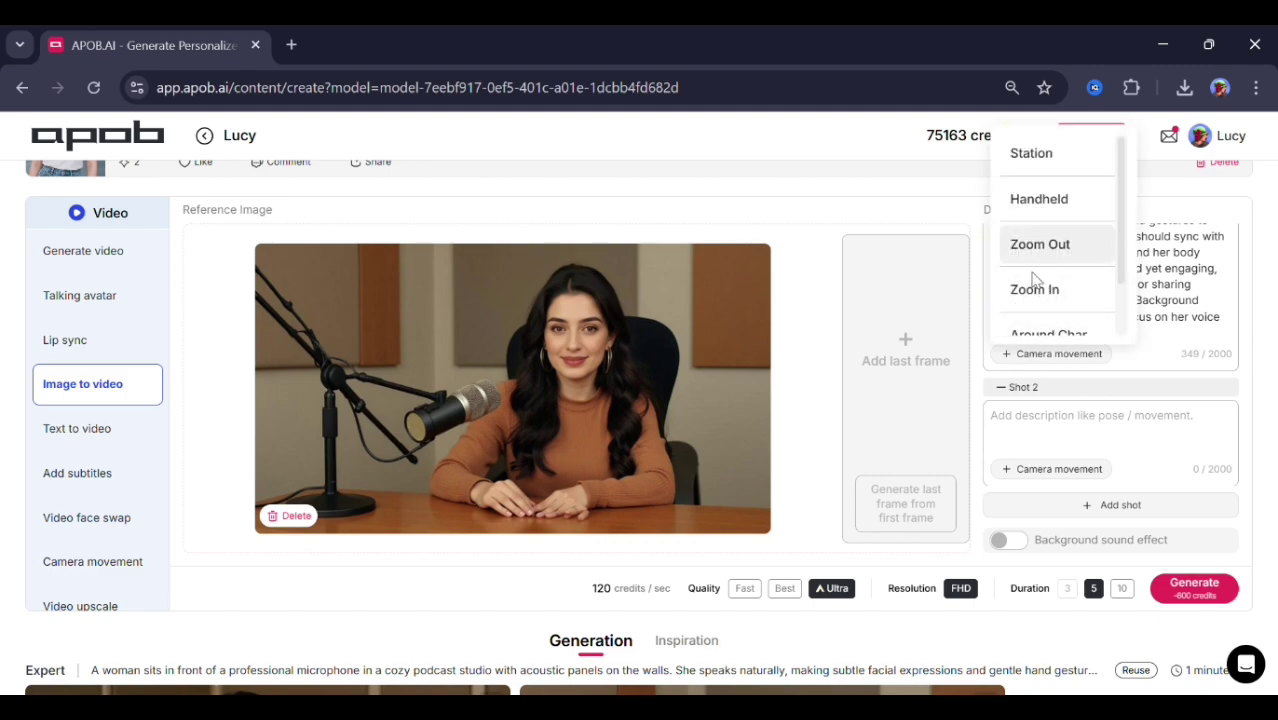
click(1028, 474)
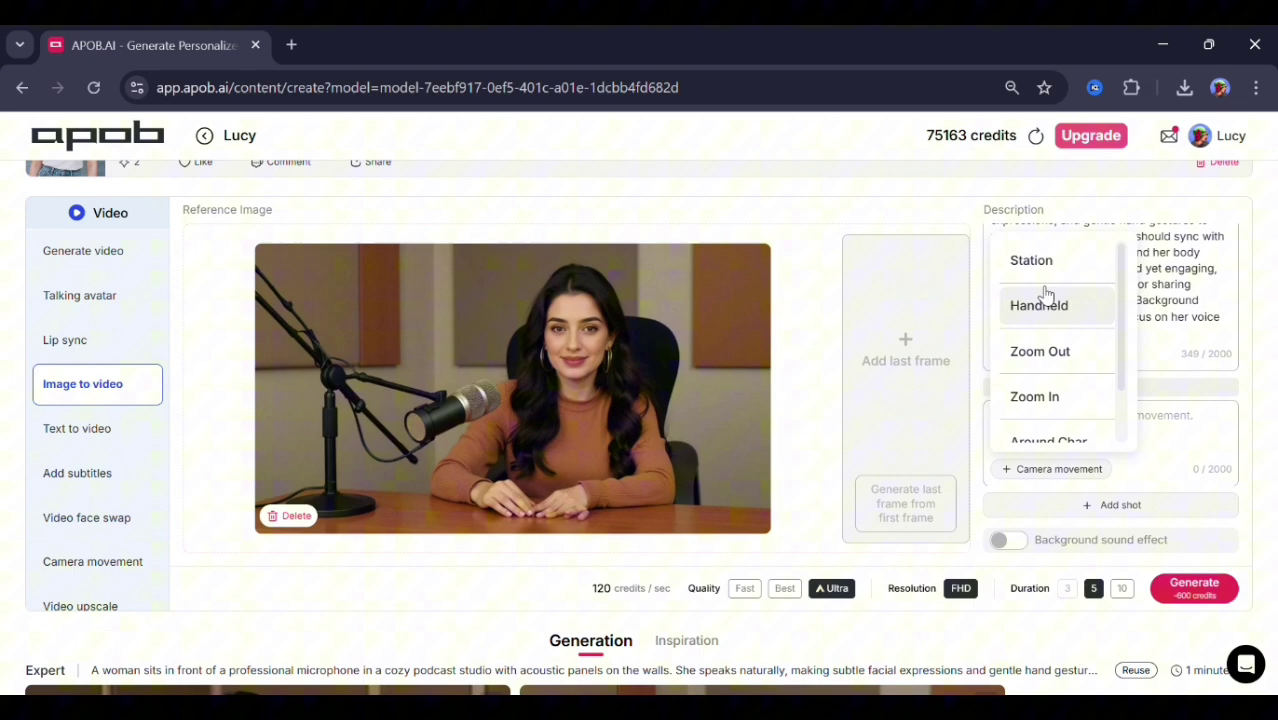
click(1033, 262)
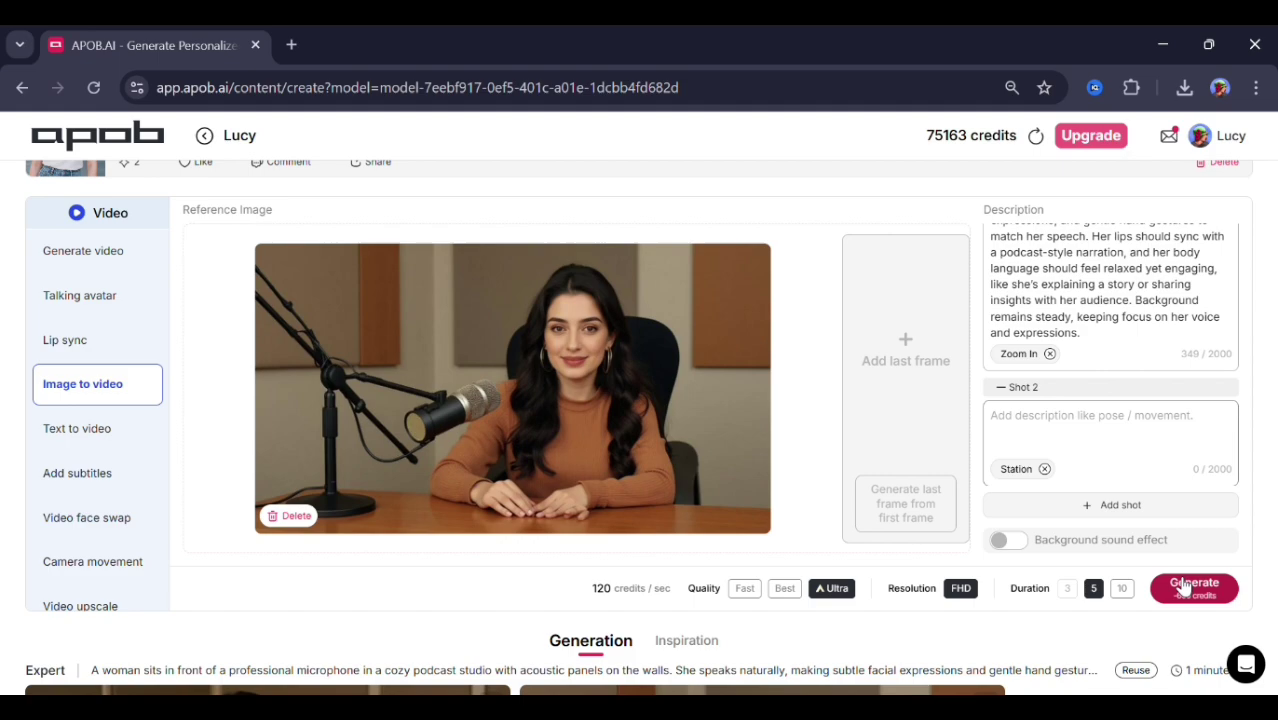
click(1183, 587)
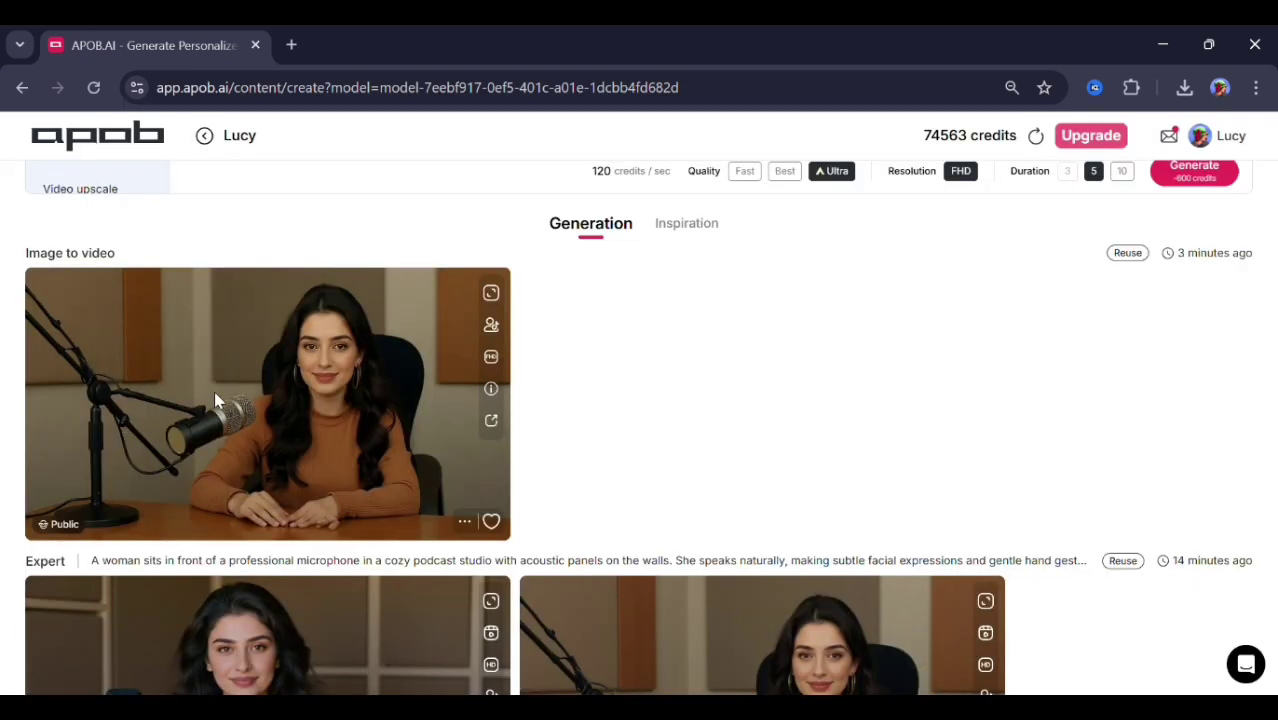
Step: Preview the podcast clip, then load it as the lip sync reference video
click(214, 391)
click(841, 329)
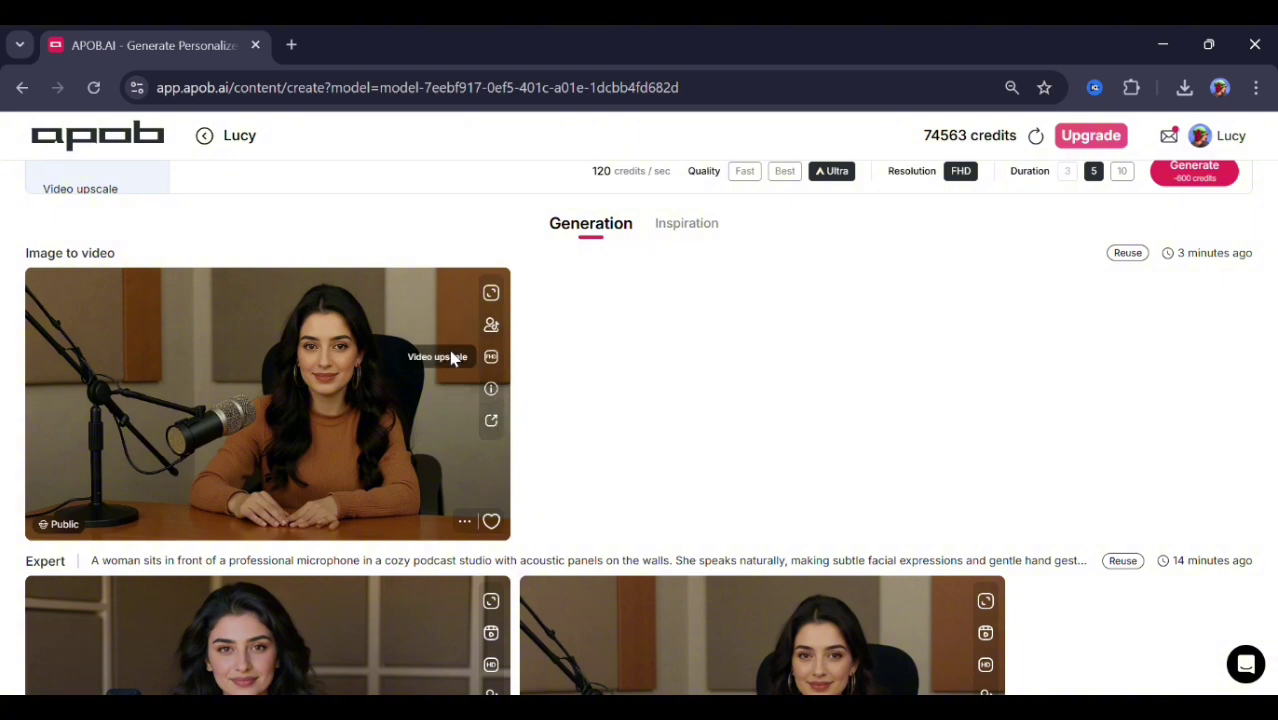
click(492, 326)
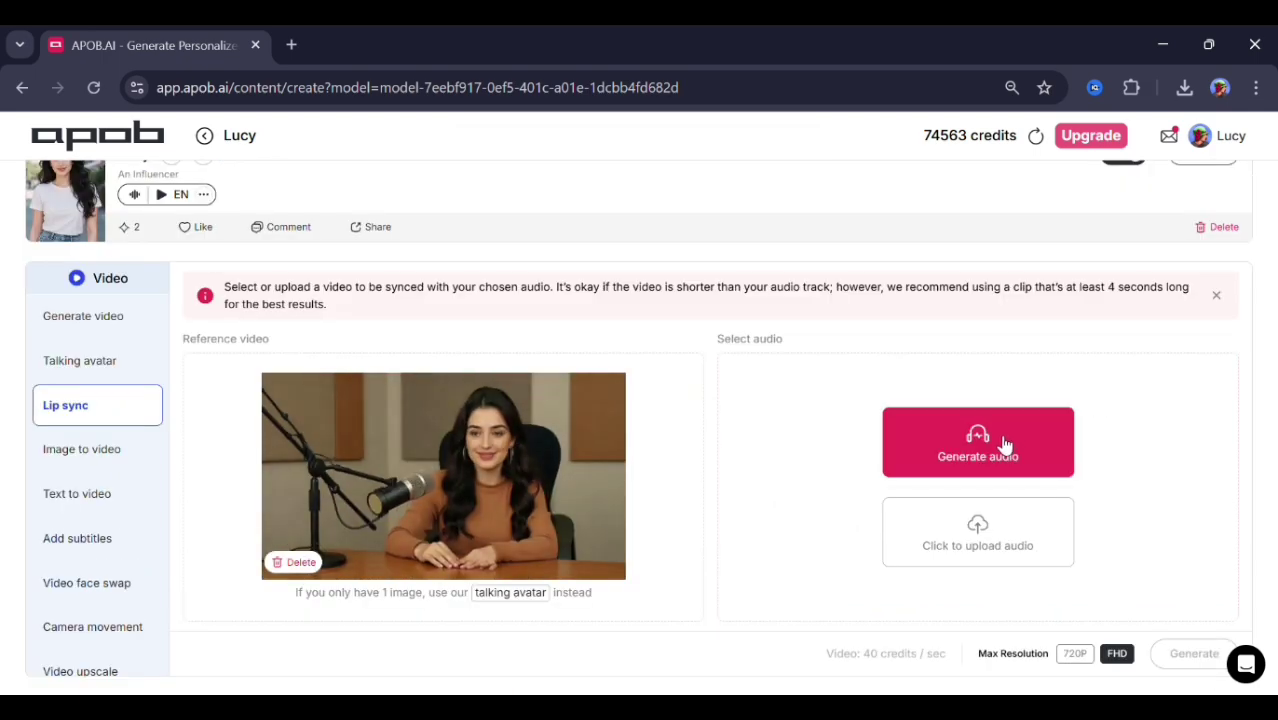
Step: Generate subscribe-script audio, set it as reference audio, and render the lip-synced video
click(960, 465)
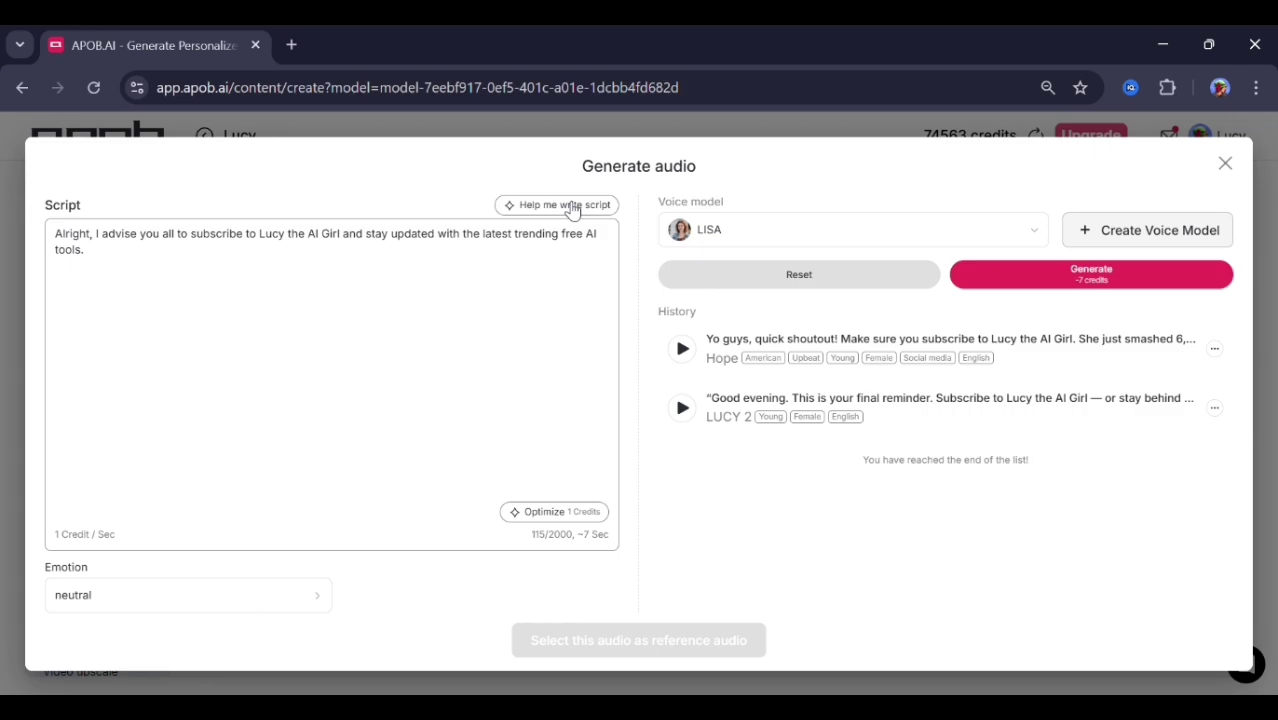
click(1091, 274)
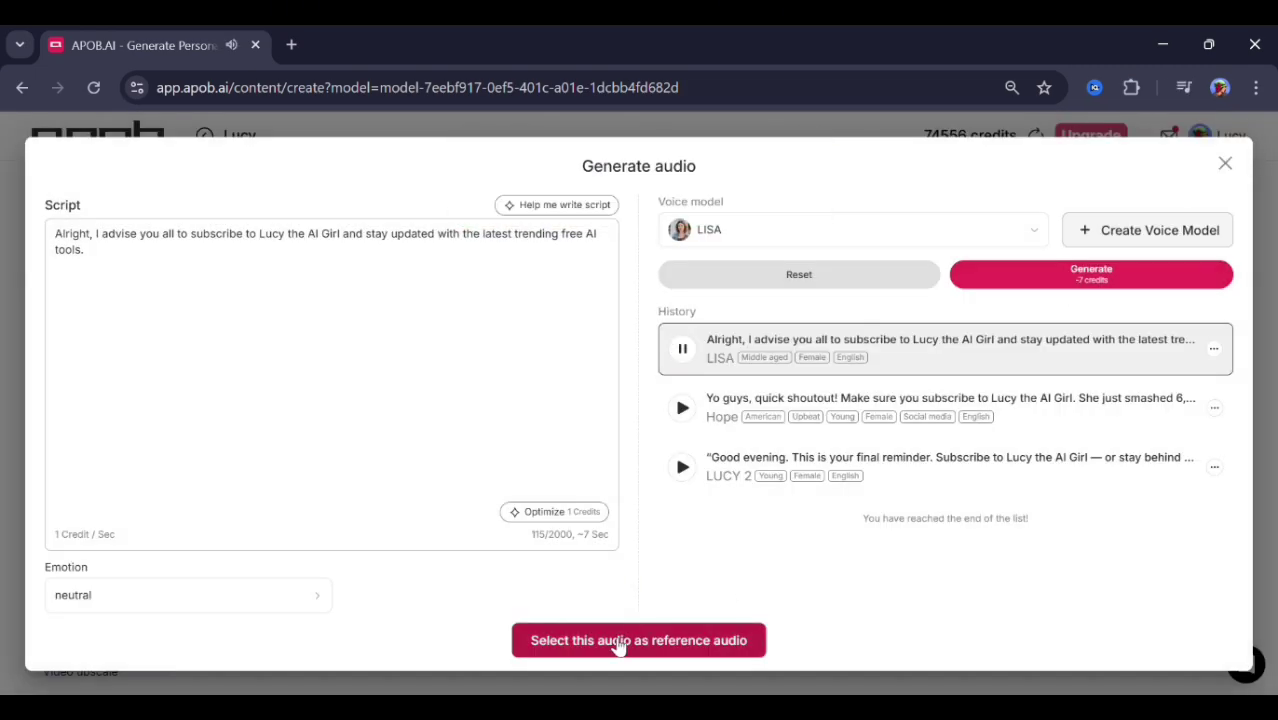
click(619, 641)
click(1186, 567)
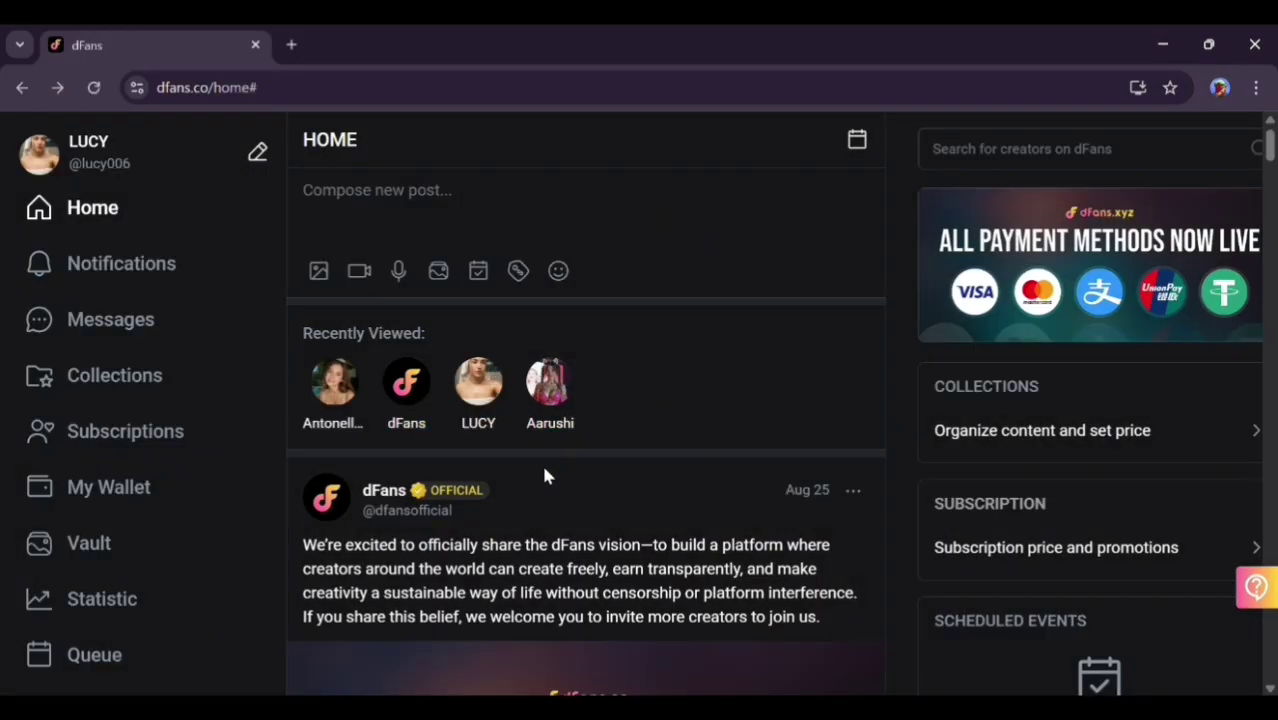
scroll(545, 472, down, 3)
scroll(545, 472, down, 3)
scroll(545, 476, up, 4)
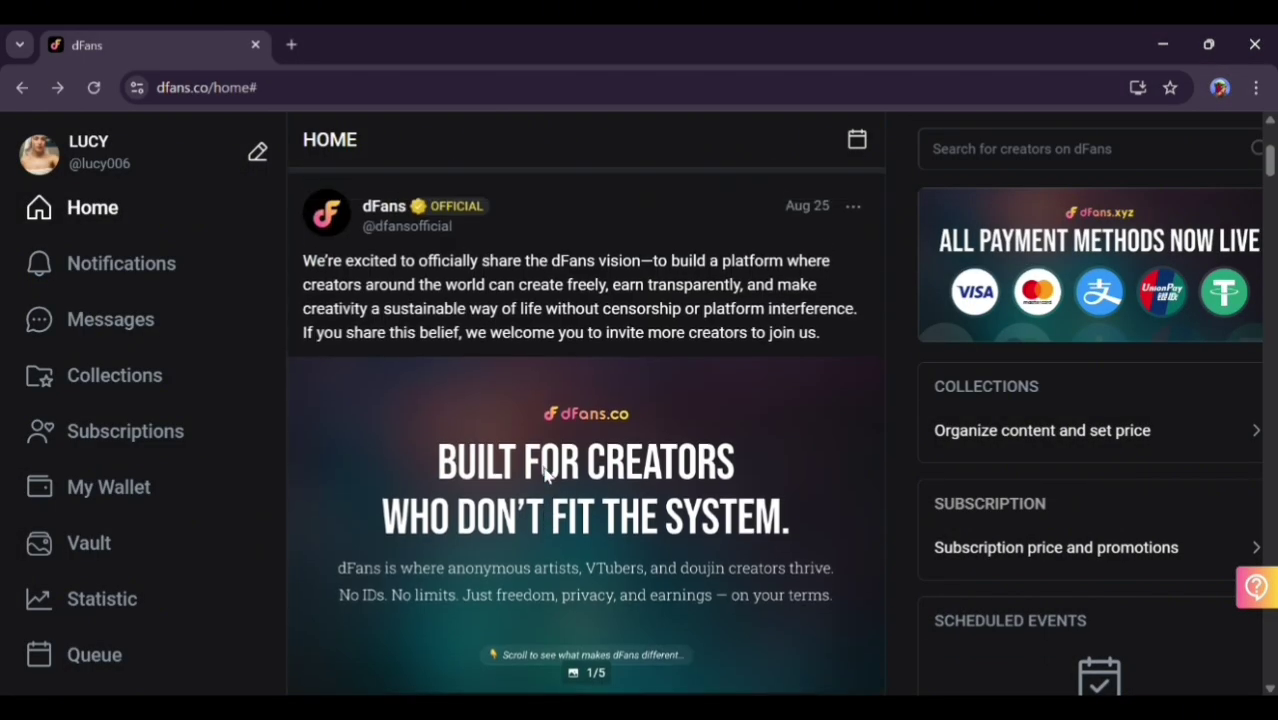
scroll(545, 476, down, 1)
scroll(545, 476, down, 6)
scroll(545, 476, down, 2)
scroll(545, 476, down, 3)
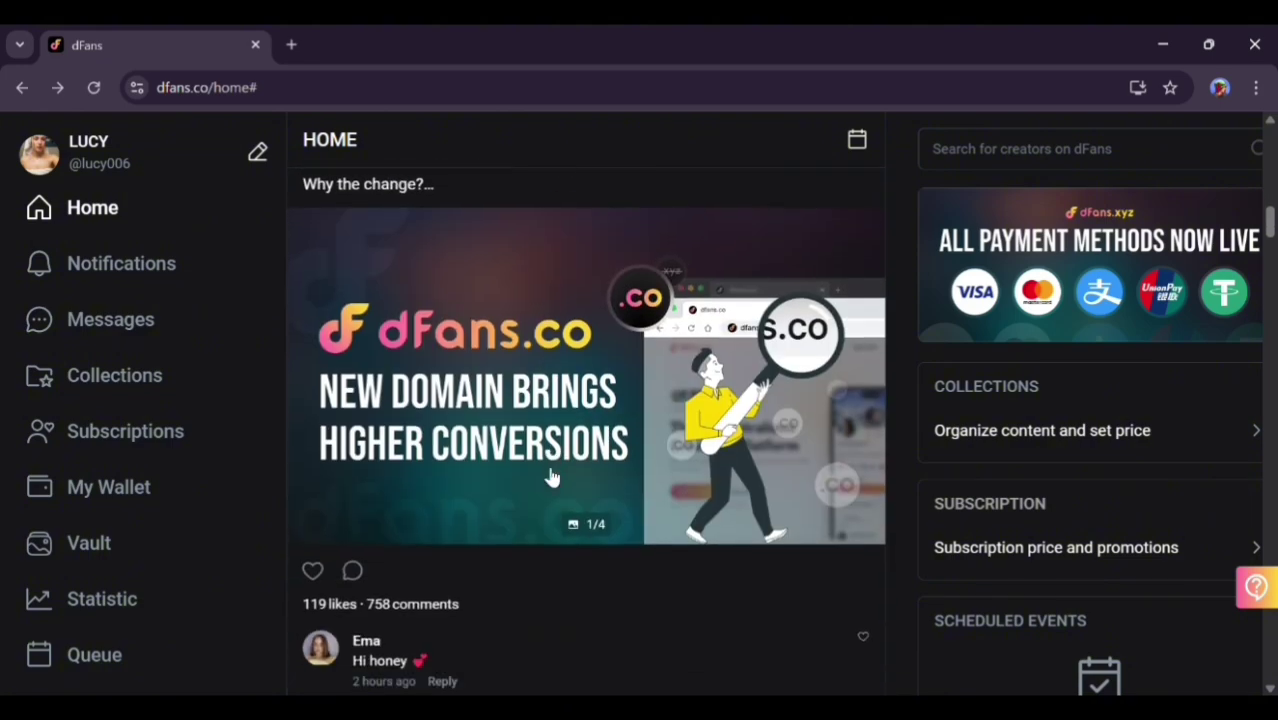
scroll(548, 476, down, 1)
scroll(551, 476, down, 4)
scroll(549, 472, down, 1)
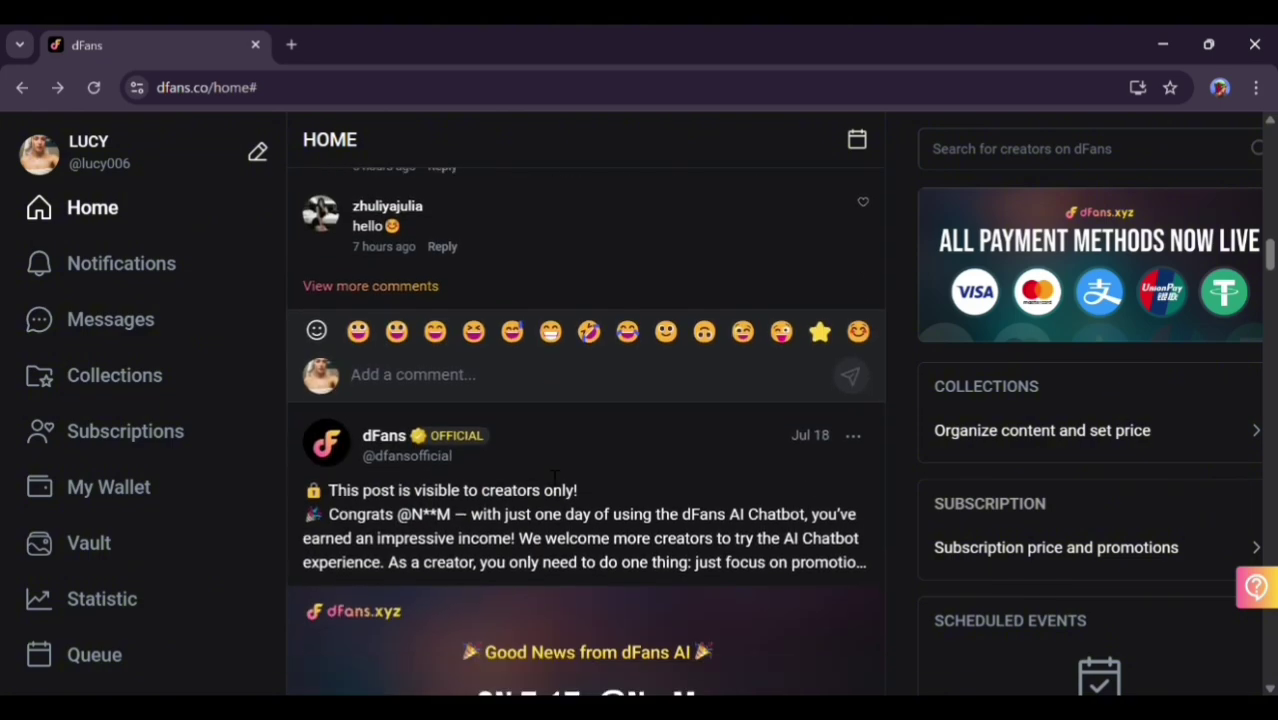
scroll(549, 472, down, 5)
scroll(544, 470, up, 1)
scroll(544, 470, up, 1)
scroll(545, 476, up, 1)
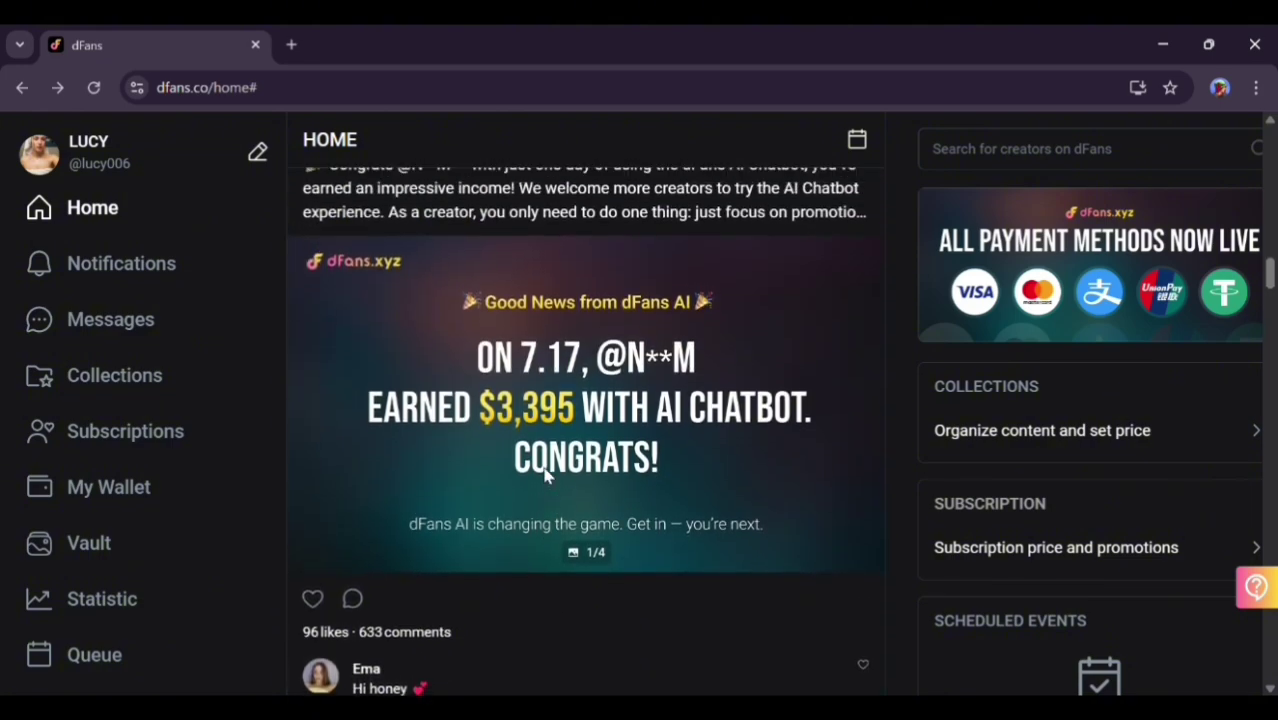
scroll(545, 476, down, 8)
scroll(545, 476, up, 2)
scroll(545, 476, up, 3)
scroll(545, 476, down, 4)
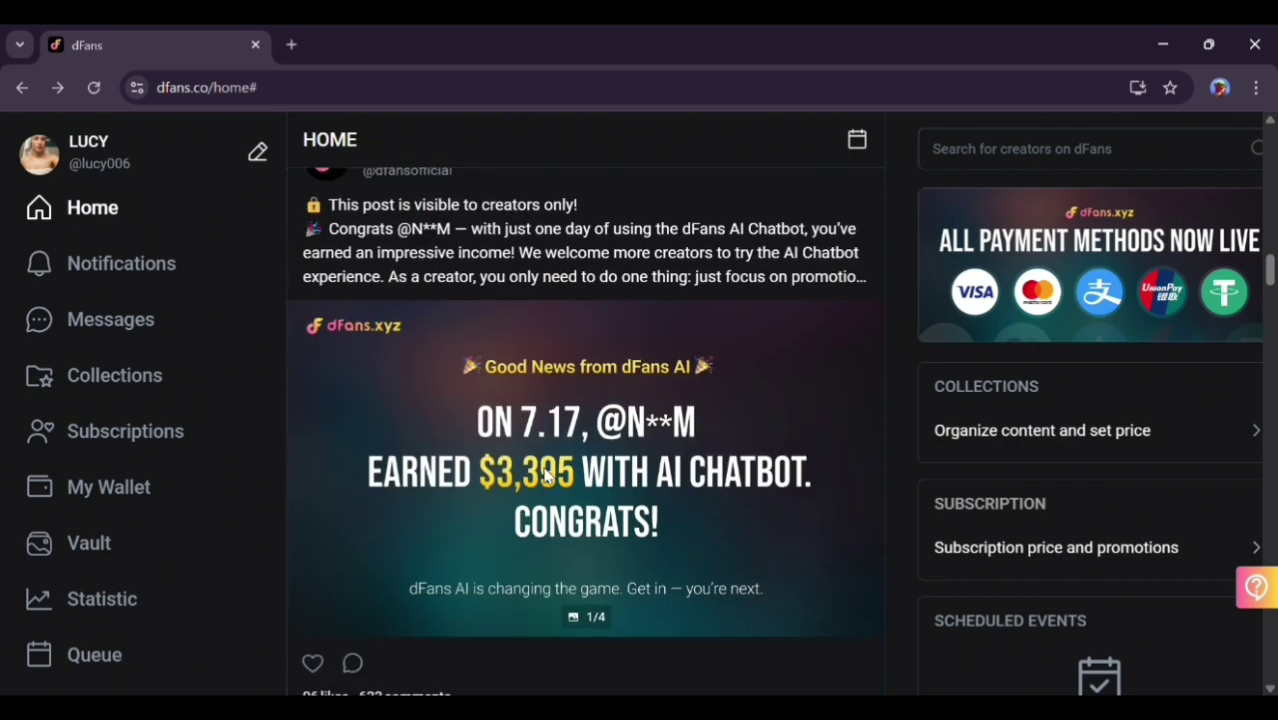
scroll(541, 461, down, 5)
scroll(541, 461, down, 1)
scroll(551, 477, down, 2)
scroll(551, 477, down, 3)
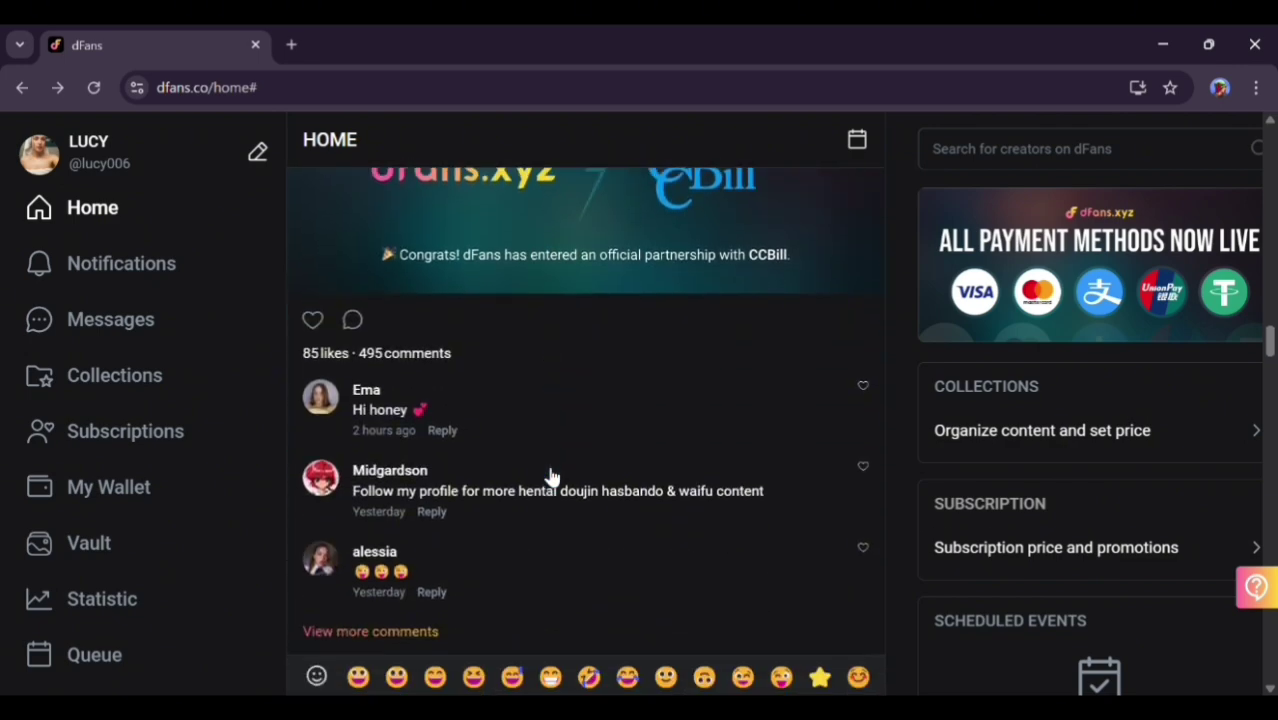
scroll(551, 477, down, 2)
scroll(549, 476, down, 5)
scroll(547, 475, down, 1)
scroll(545, 476, up, 1)
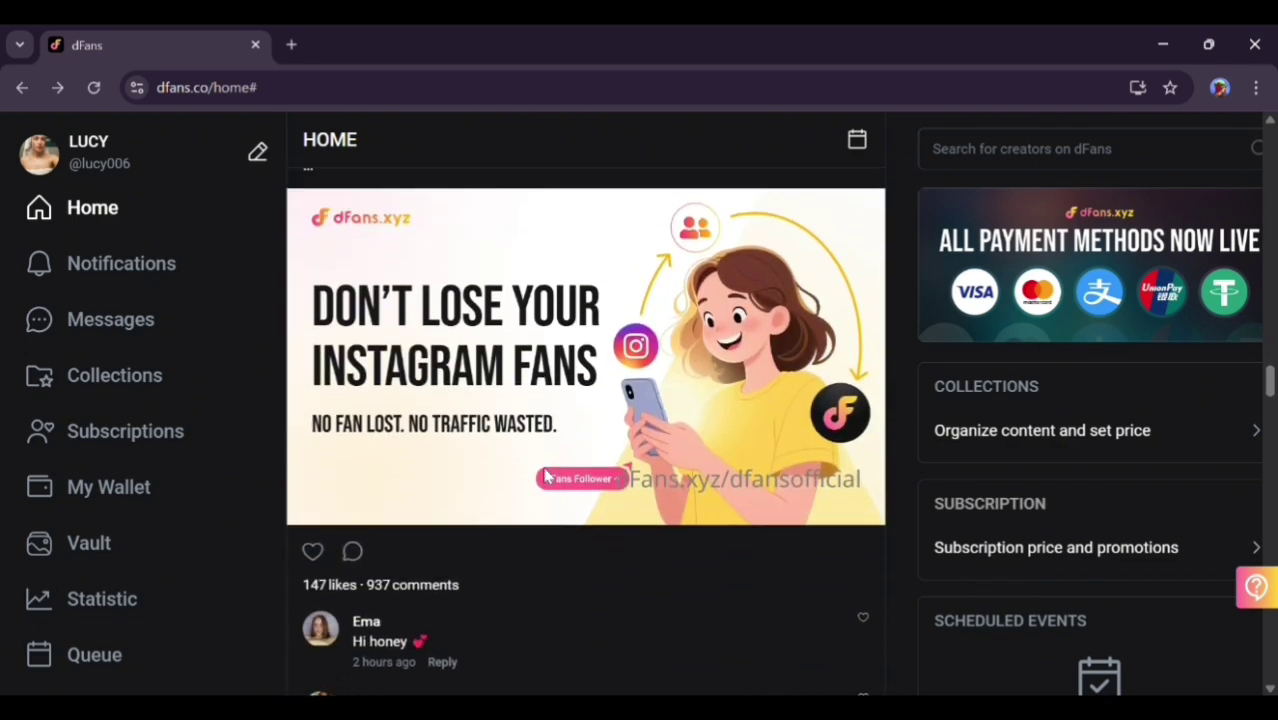
scroll(545, 476, up, 5)
scroll(545, 476, up, 4)
scroll(545, 476, up, 2)
scroll(545, 476, up, 2)
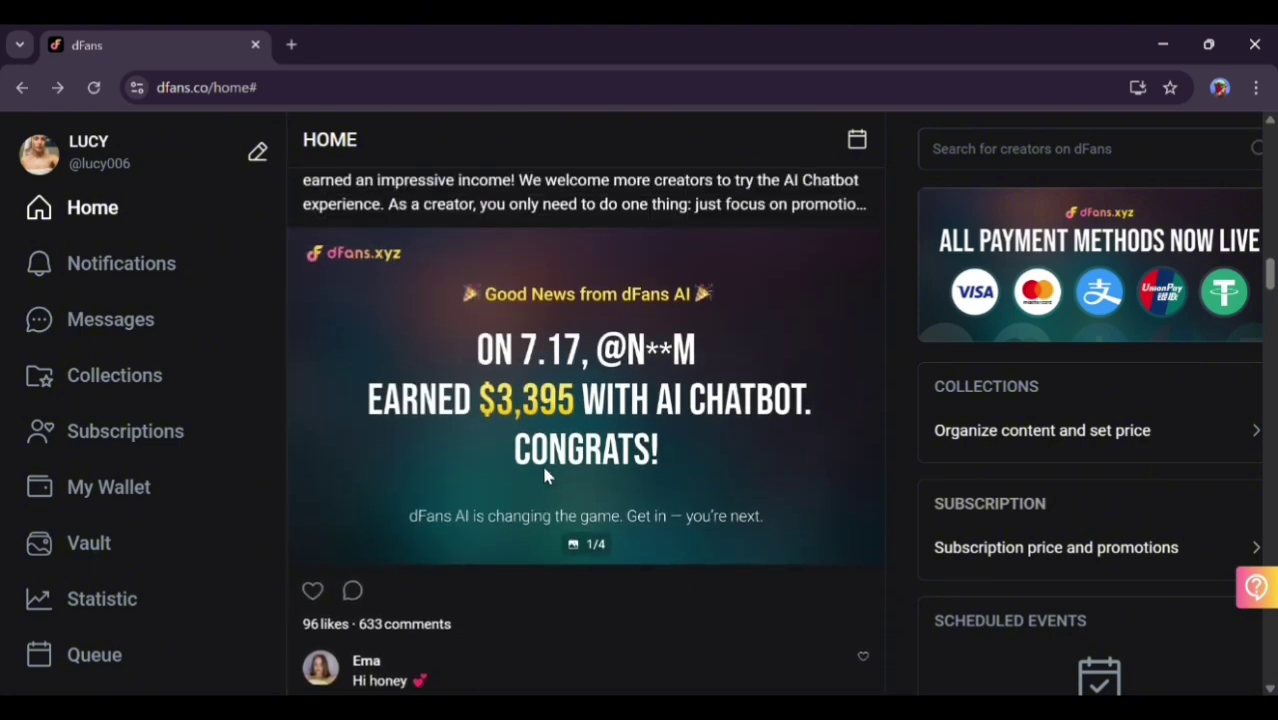
scroll(545, 476, up, 4)
scroll(545, 476, down, 4)
scroll(545, 476, down, 1)
scroll(545, 476, up, 1)
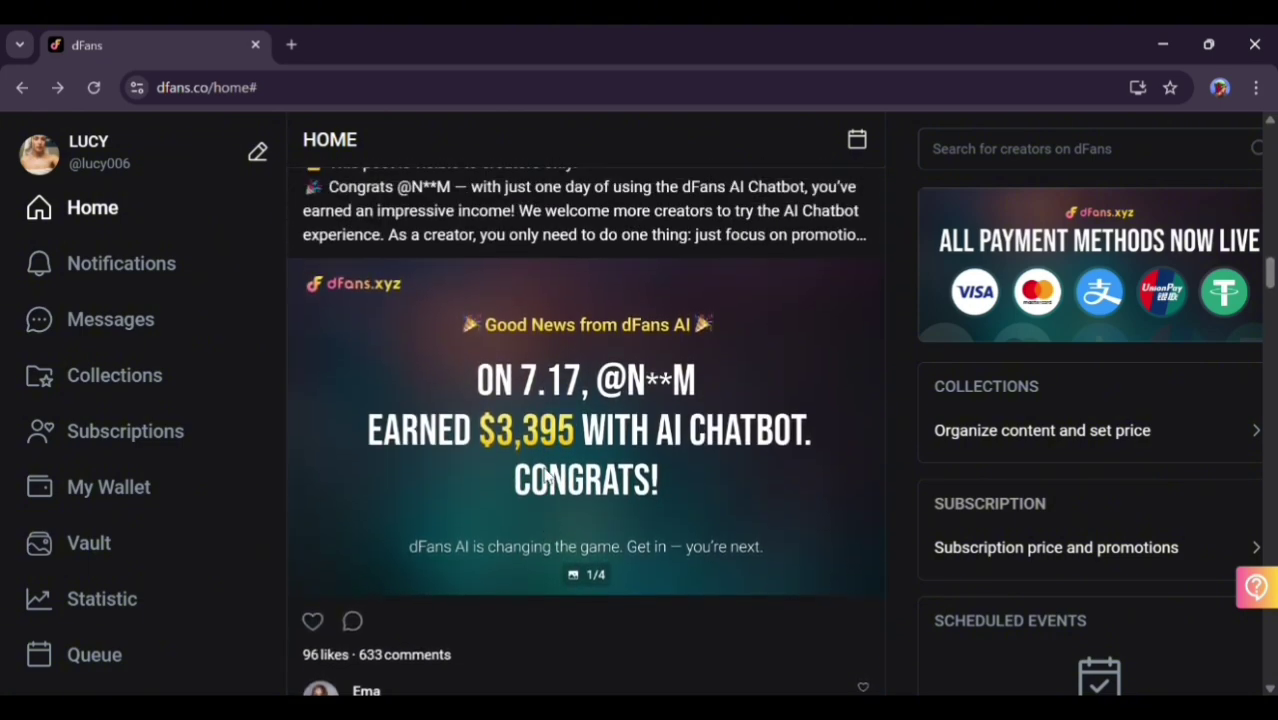
scroll(545, 465, up, 1)
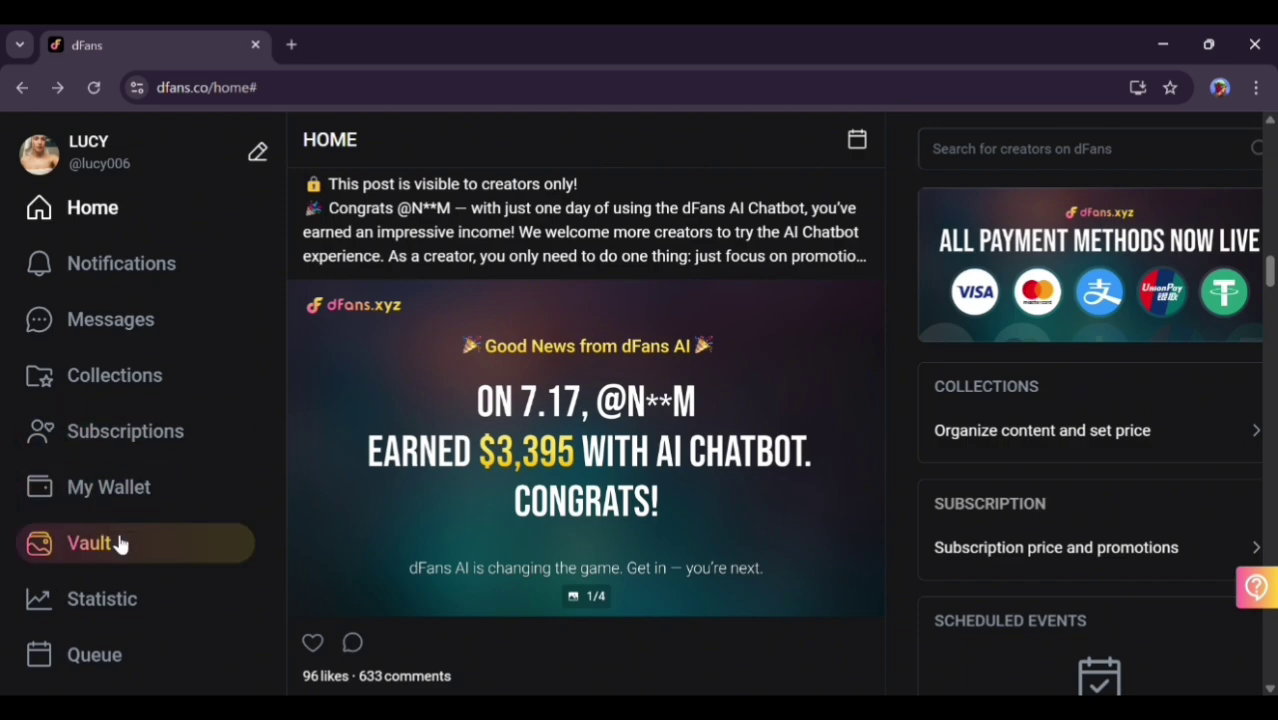
click(76, 165)
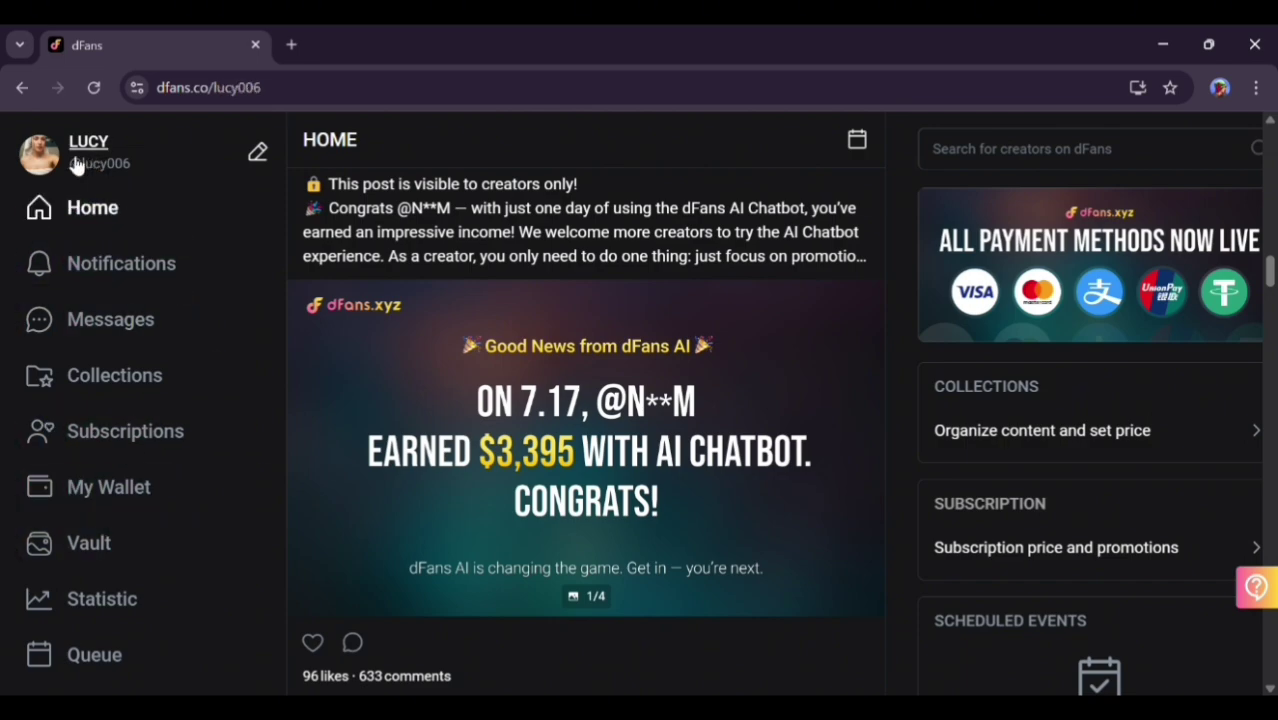
click(40, 158)
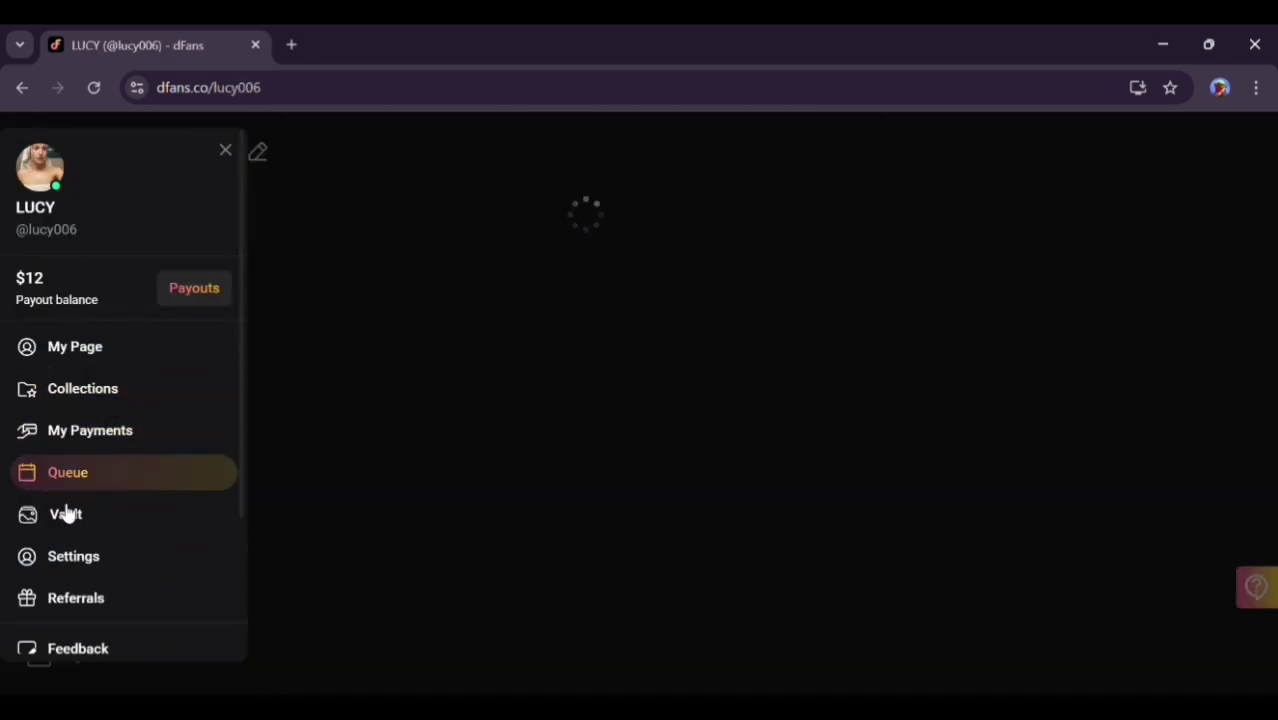
click(89, 556)
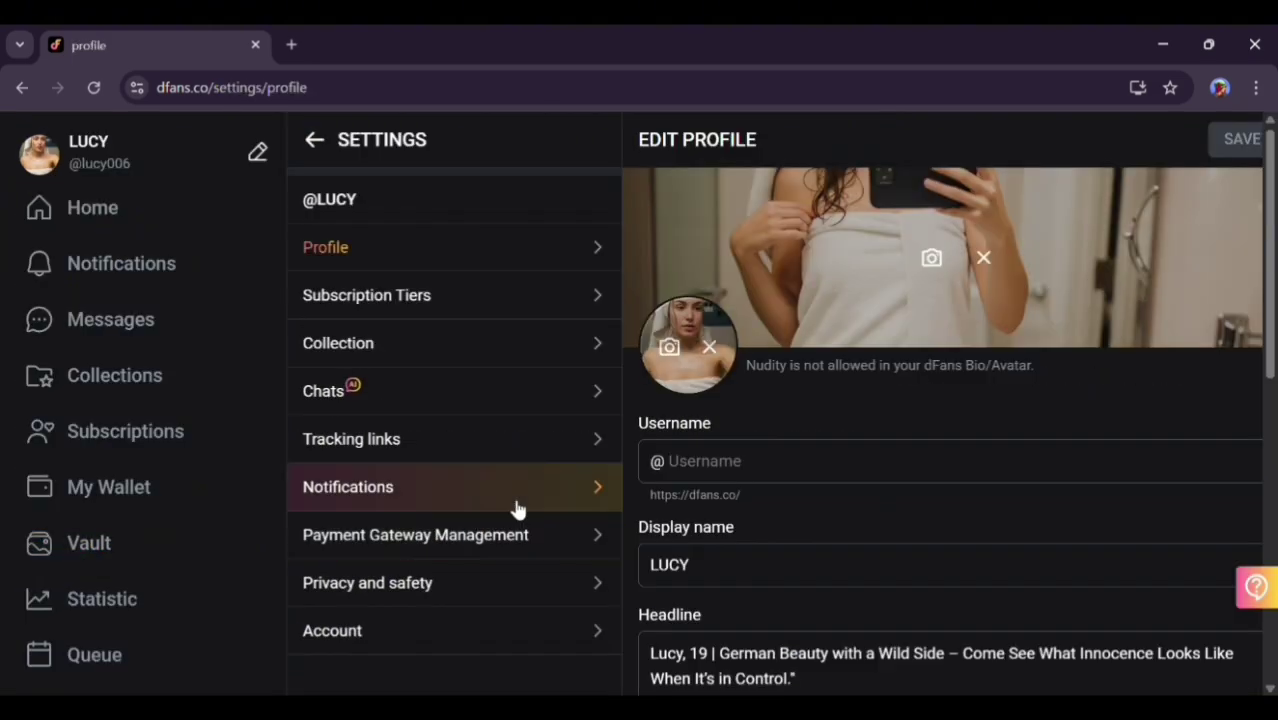
click(452, 388)
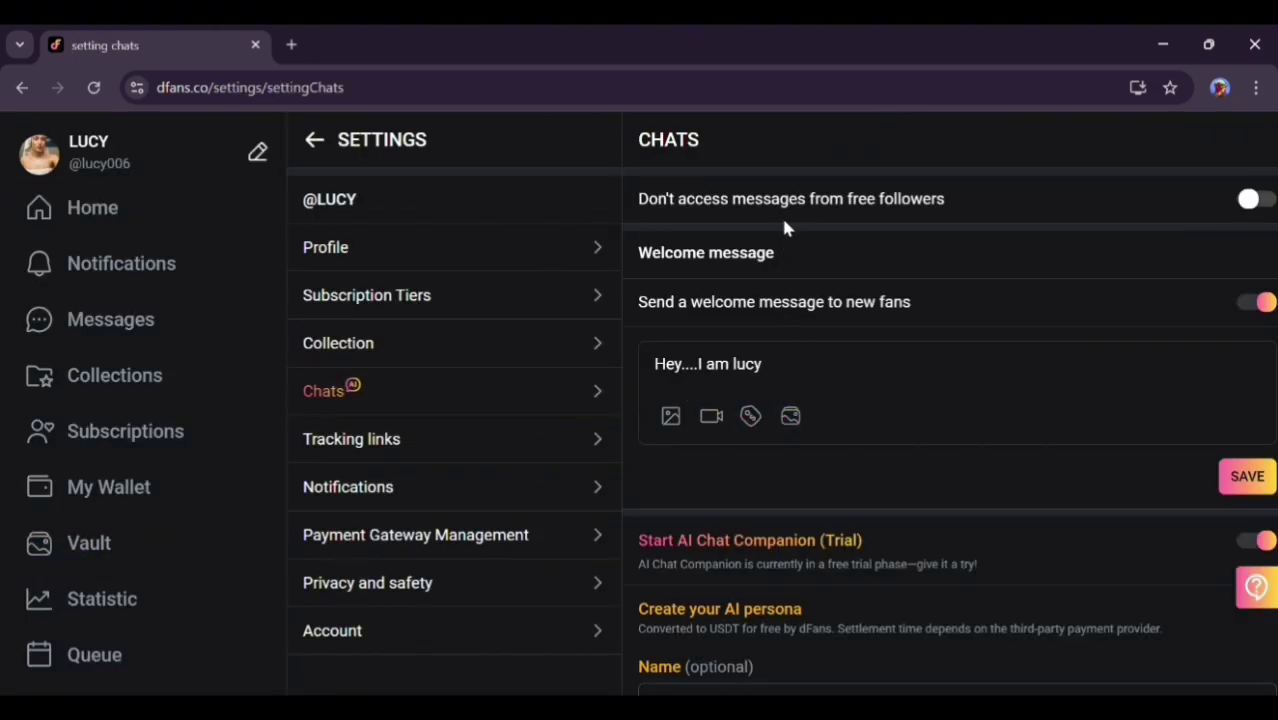
scroll(788, 418, down, 5)
scroll(786, 420, down, 3)
scroll(787, 420, down, 2)
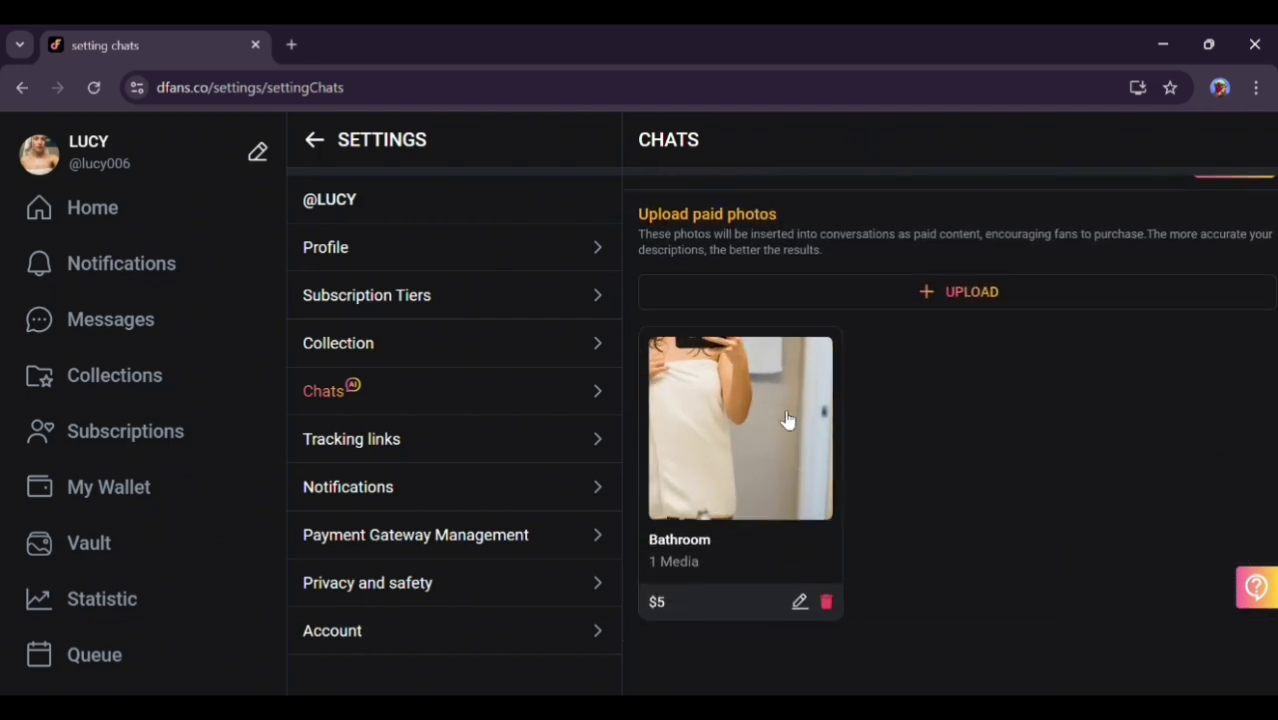
scroll(788, 420, up, 3)
scroll(781, 416, up, 4)
scroll(781, 416, up, 4)
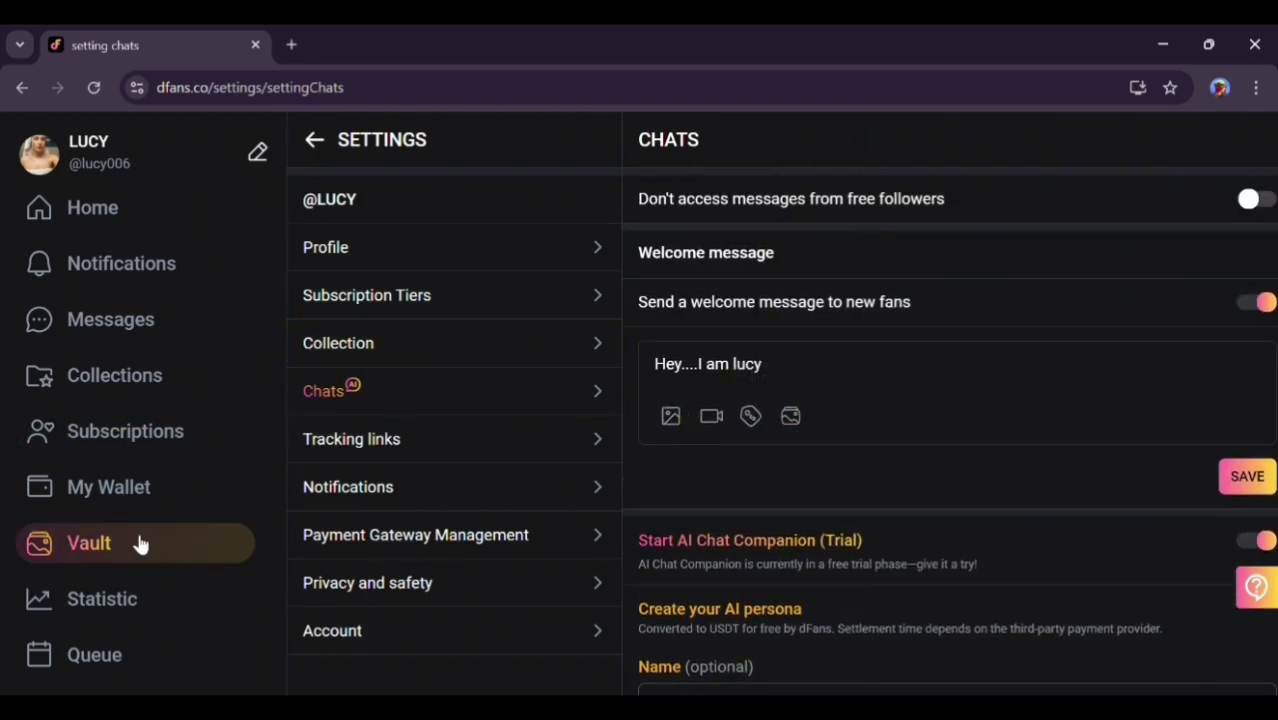
click(370, 645)
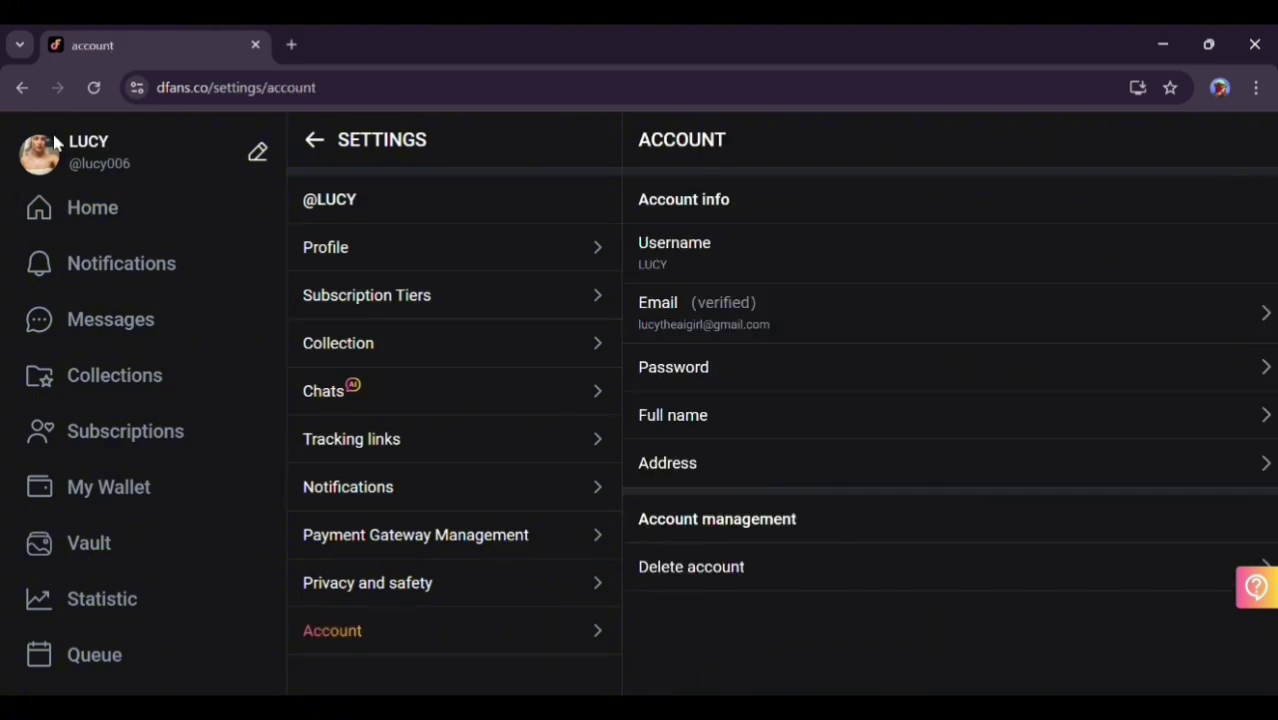
click(100, 218)
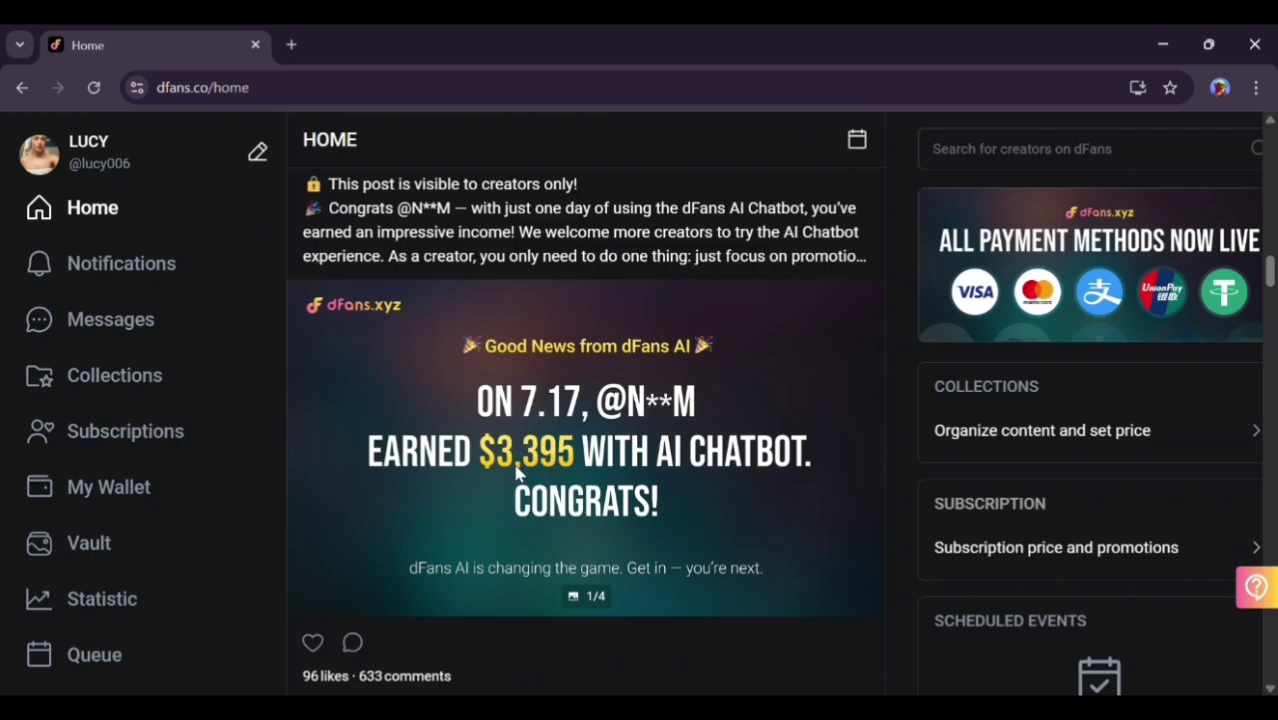
scroll(584, 480, down, 2)
scroll(570, 440, up, 1)
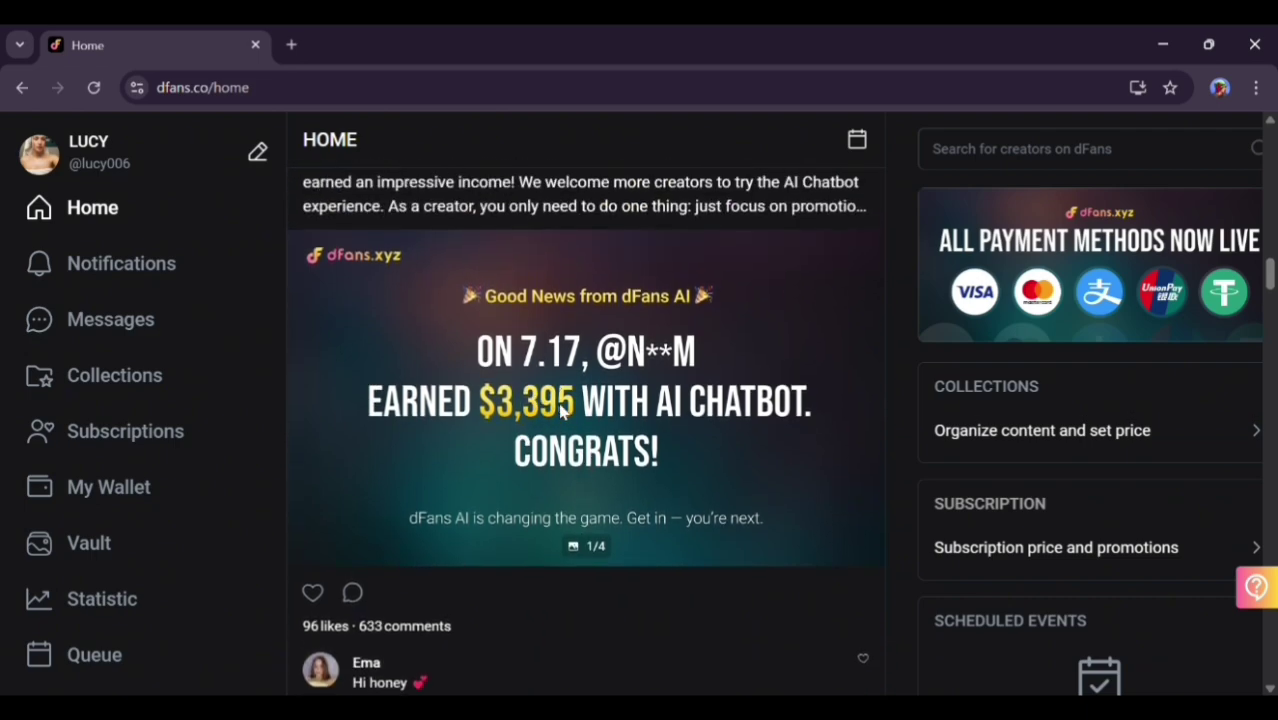
scroll(596, 480, down, 5)
scroll(596, 485, down, 4)
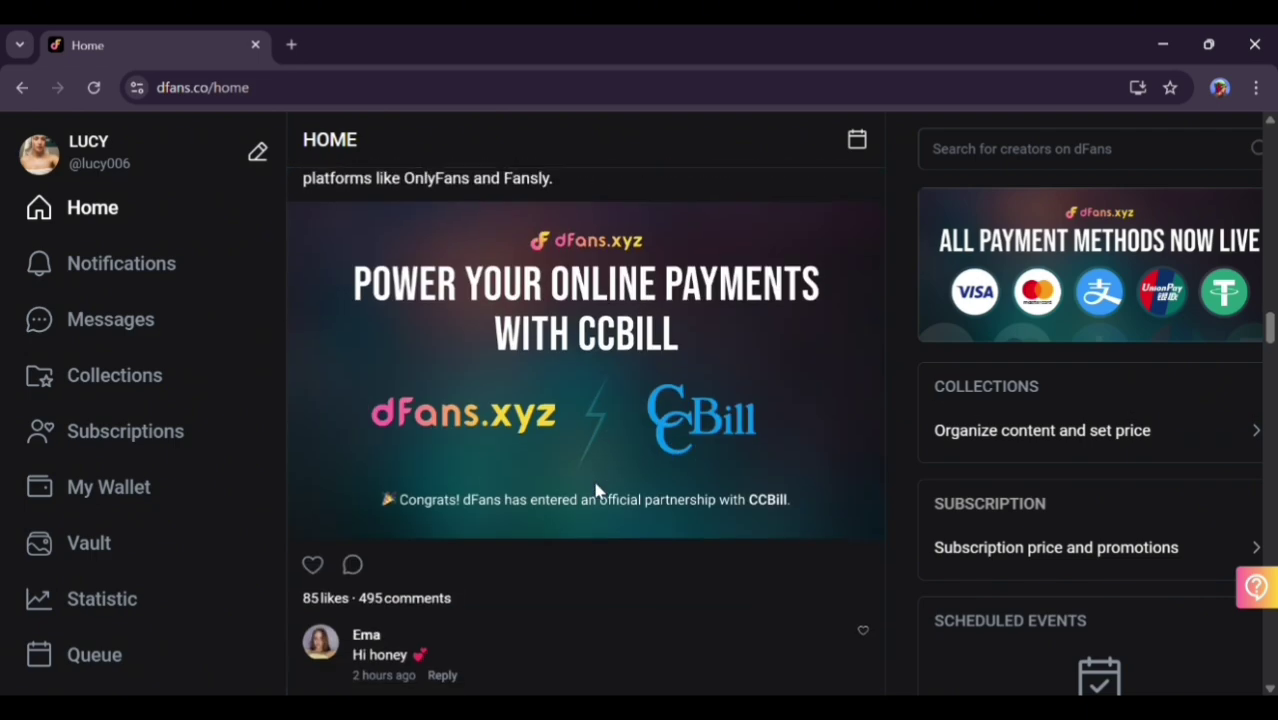
scroll(595, 488, down, 2)
scroll(595, 490, up, 1)
scroll(595, 490, down, 3)
scroll(595, 490, down, 5)
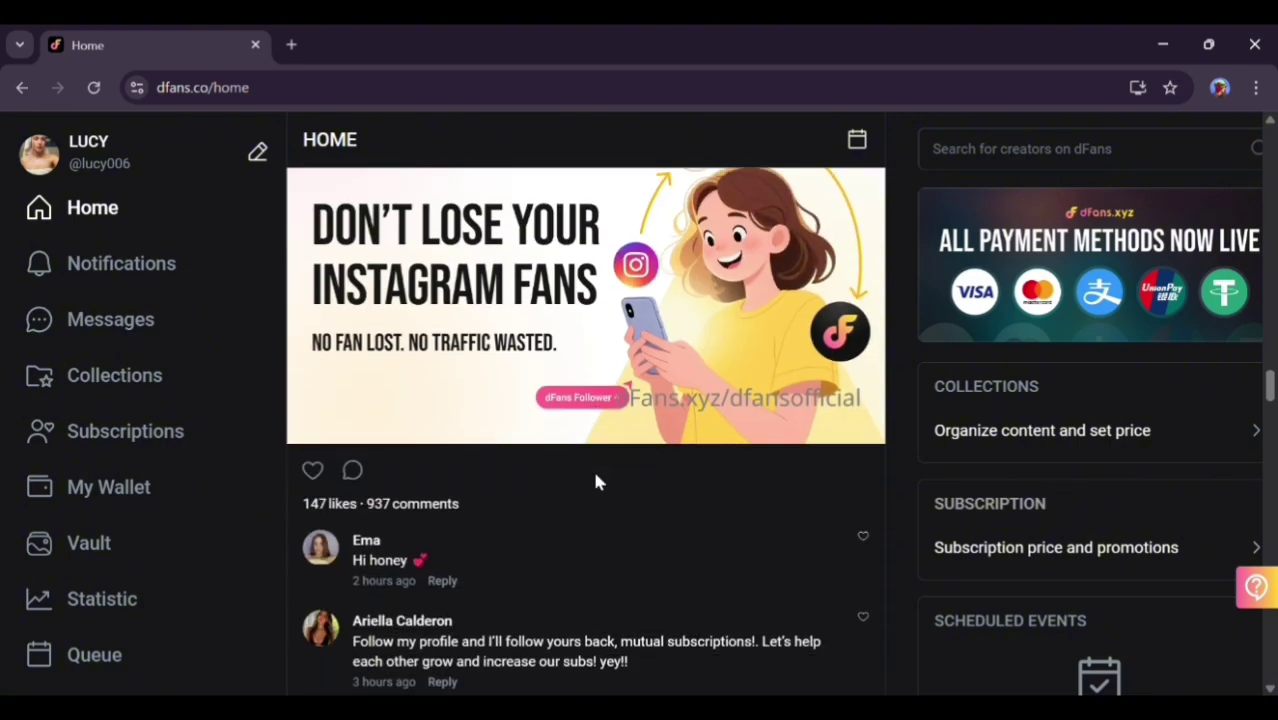
scroll(595, 482, up, 1)
scroll(595, 482, down, 5)
scroll(595, 482, down, 2)
scroll(595, 482, down, 4)
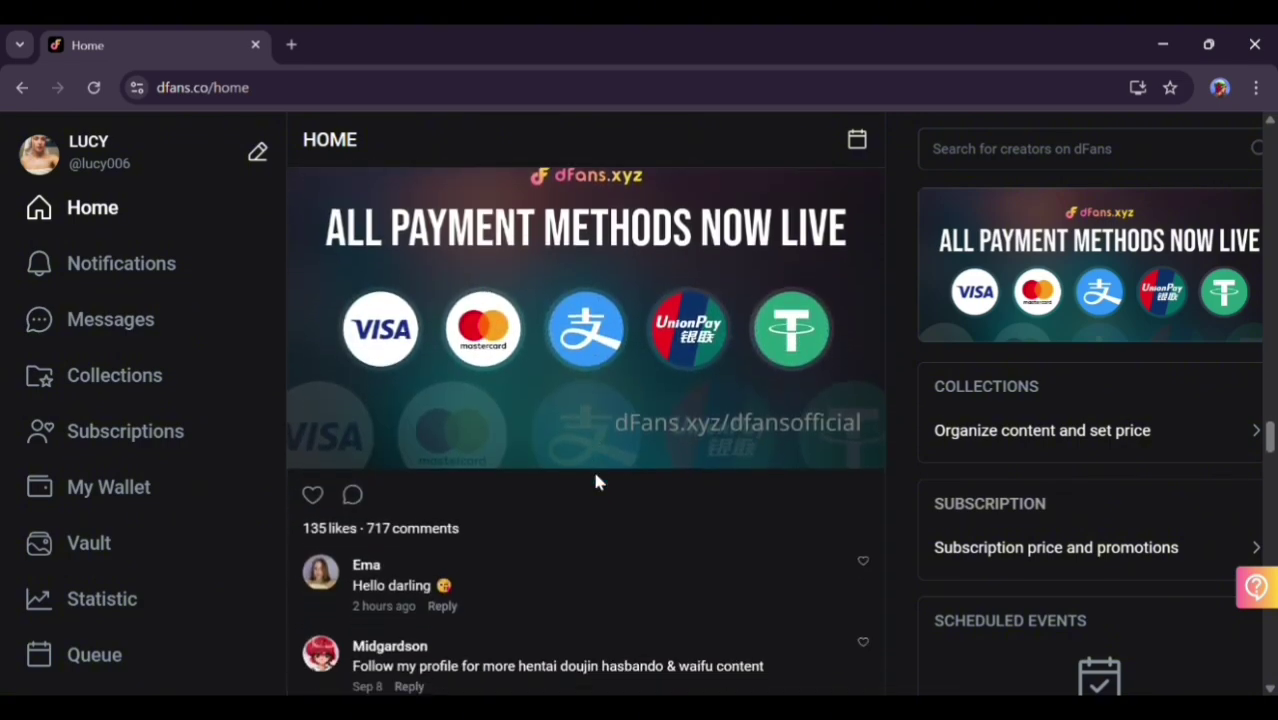
scroll(595, 482, down, 2)
scroll(595, 482, down, 2)
scroll(595, 482, down, 5)
scroll(595, 482, down, 6)
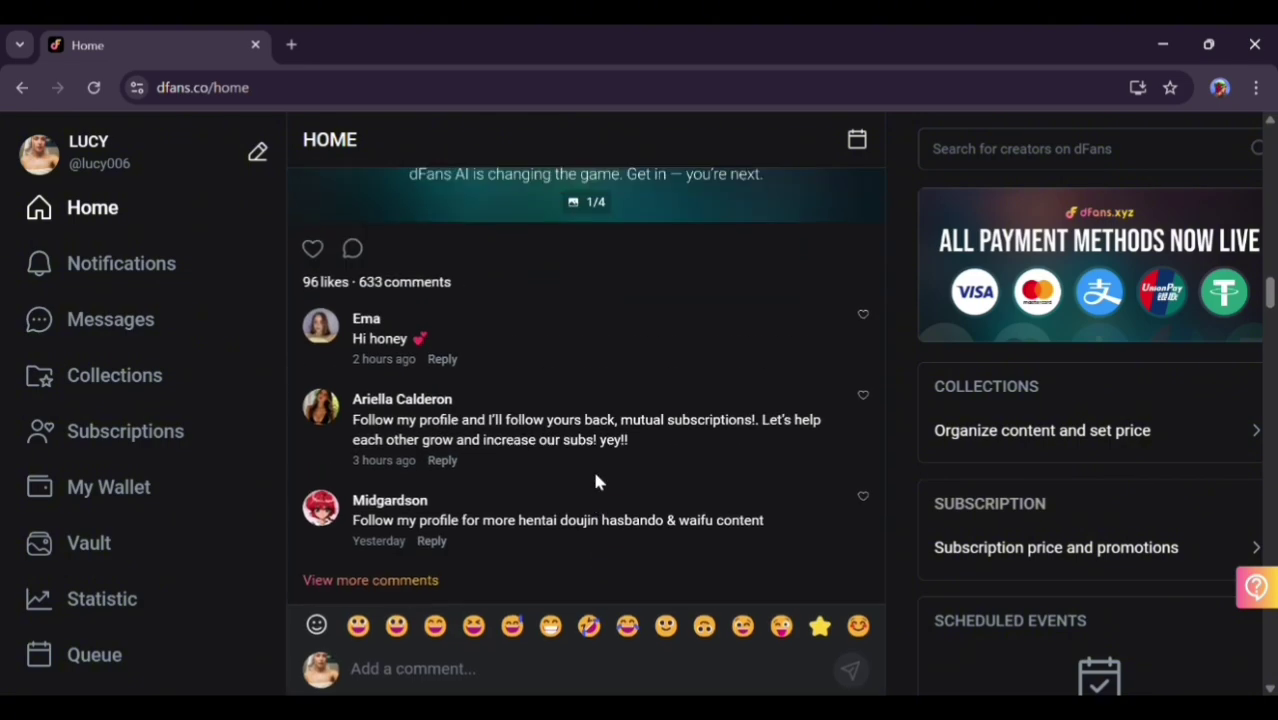
scroll(595, 482, down, 1)
key(Home)
click(545, 380)
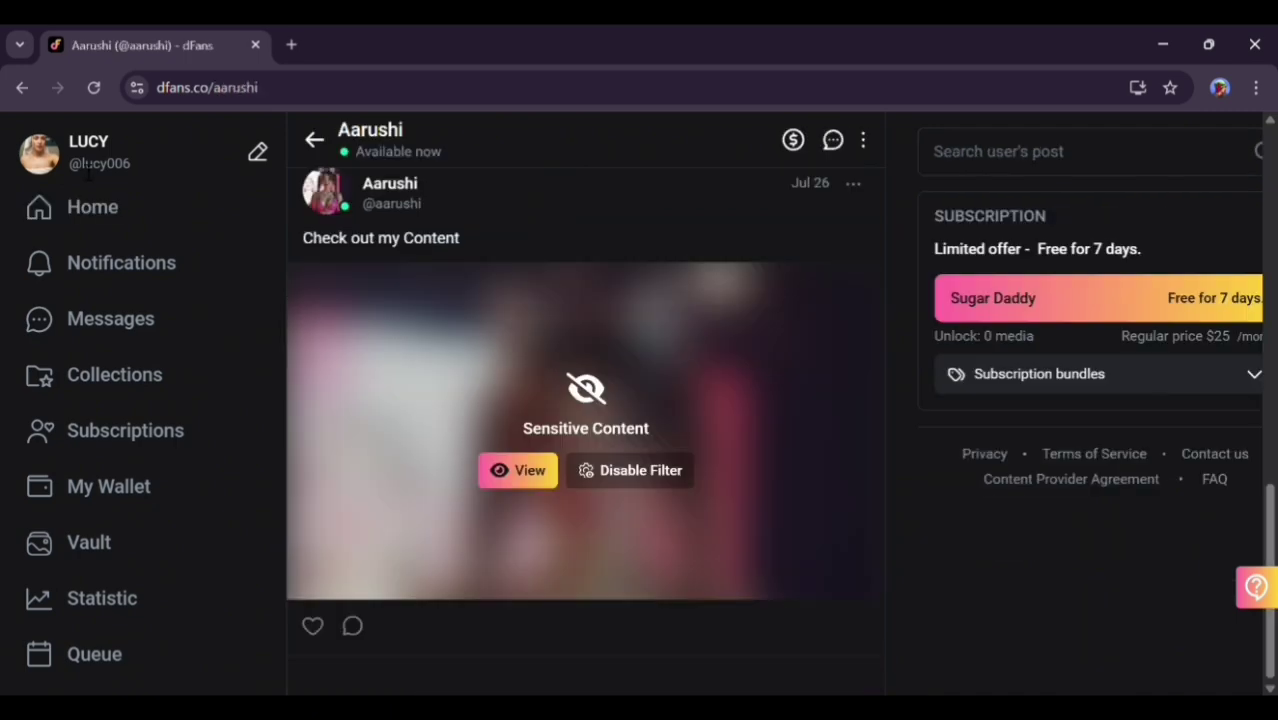
click(95, 210)
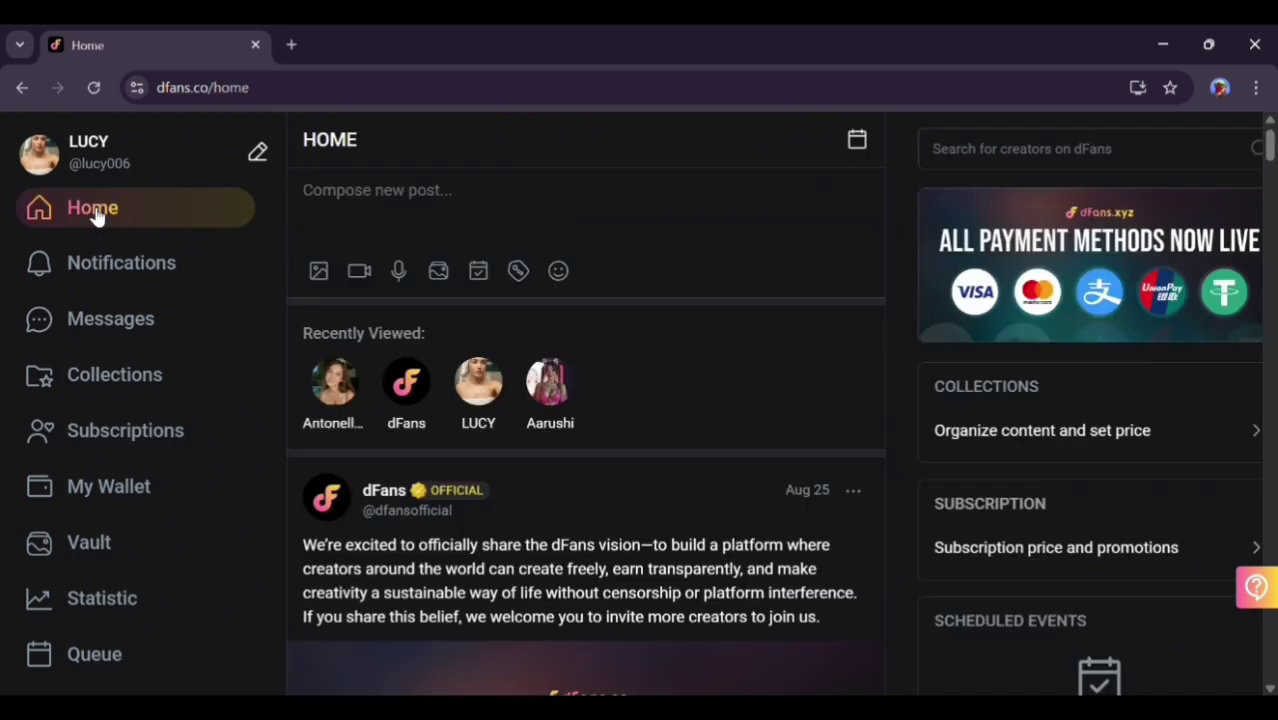
scroll(416, 491, down, 2)
scroll(416, 491, down, 2)
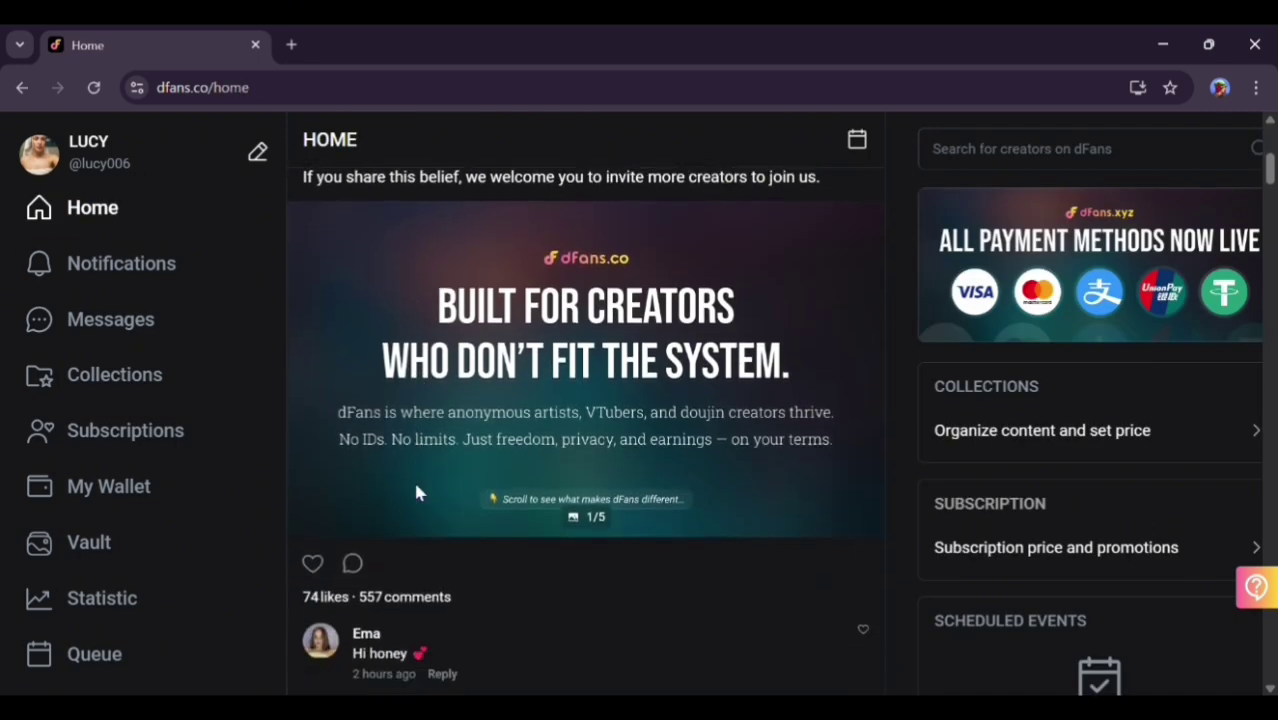
scroll(416, 491, down, 3)
scroll(416, 491, down, 2)
scroll(416, 491, down, 2)
scroll(416, 491, down, 3)
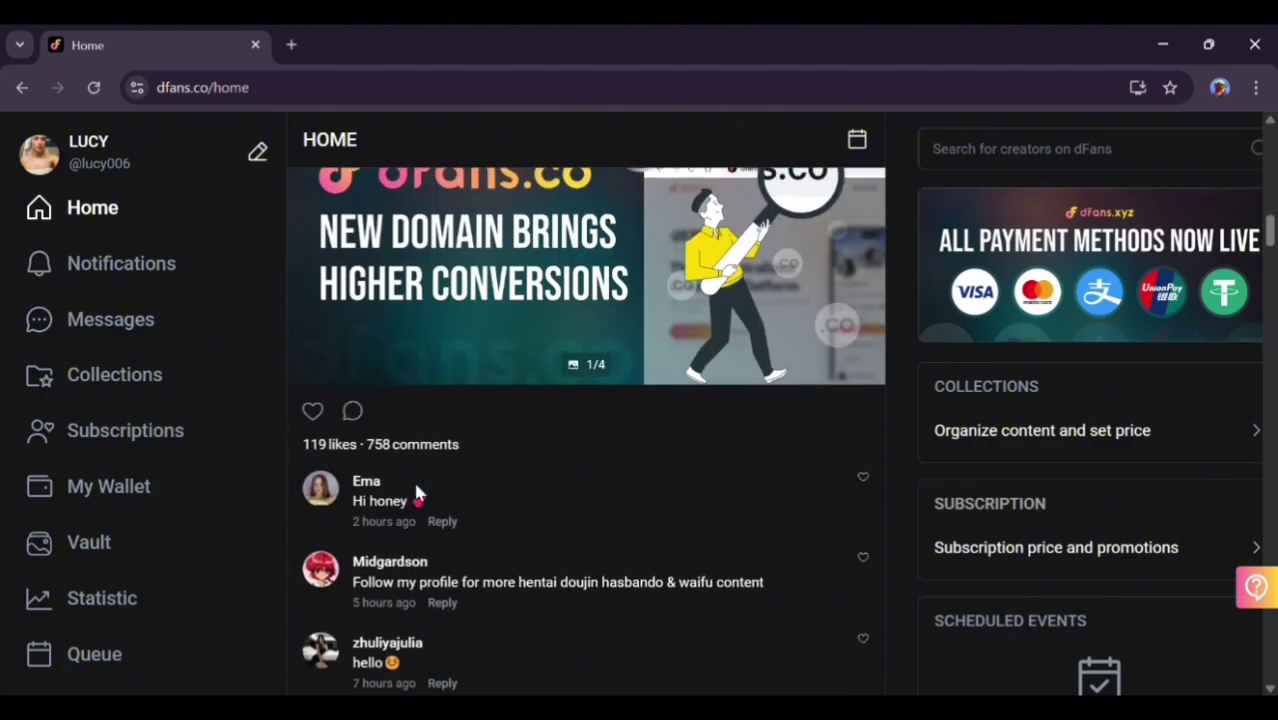
scroll(416, 491, down, 2)
scroll(416, 491, down, 1)
scroll(416, 491, down, 1)
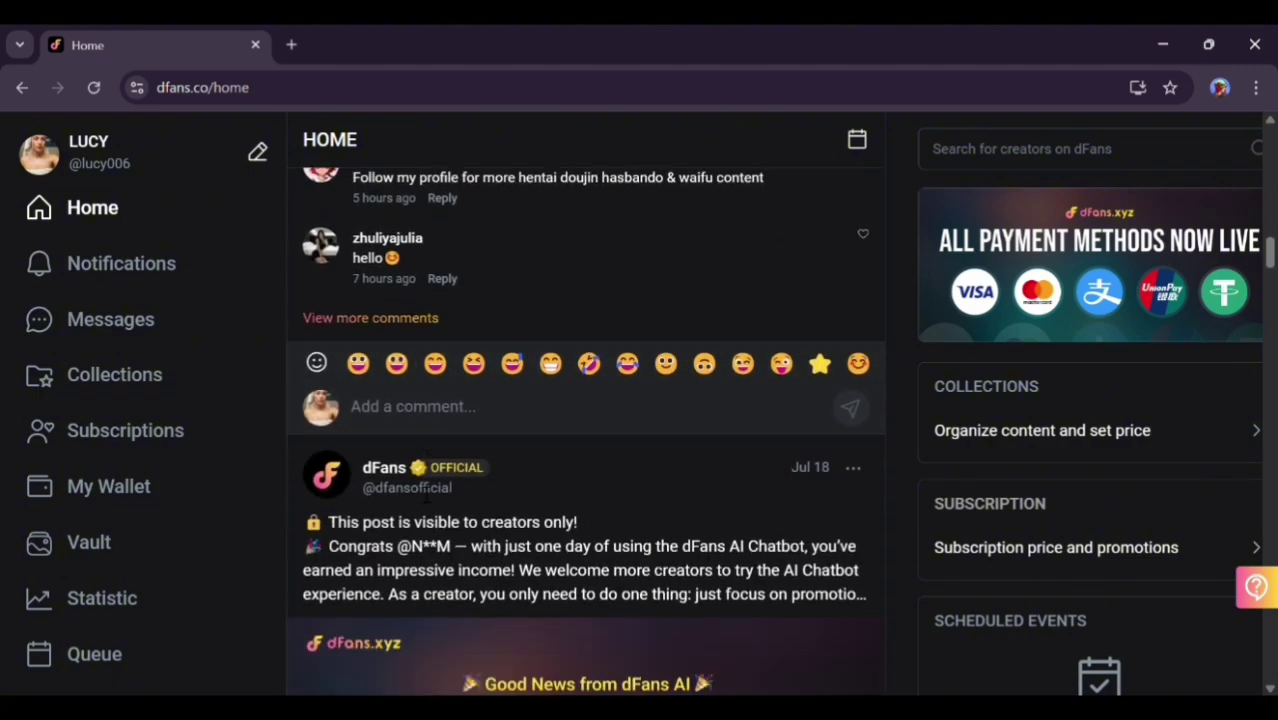
scroll(416, 491, down, 3)
scroll(416, 491, down, 2)
scroll(424, 494, up, 8)
scroll(424, 494, up, 3)
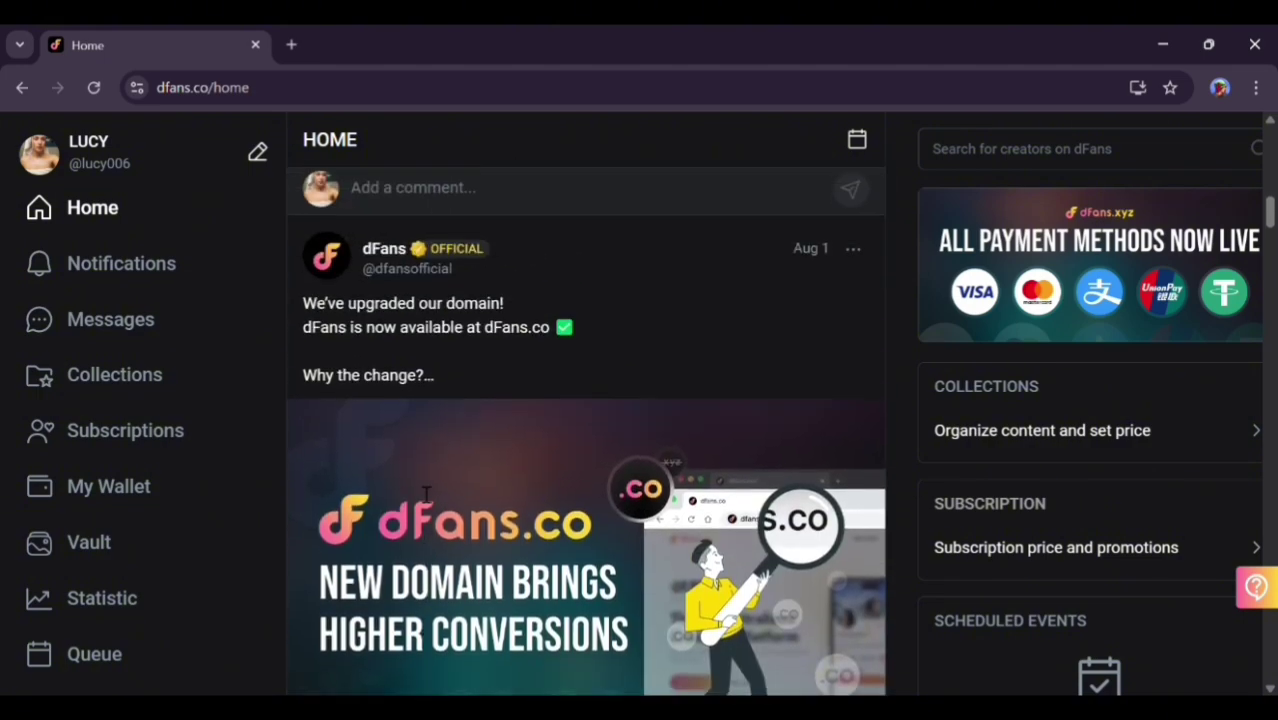
scroll(424, 494, up, 2)
scroll(424, 494, down, 2)
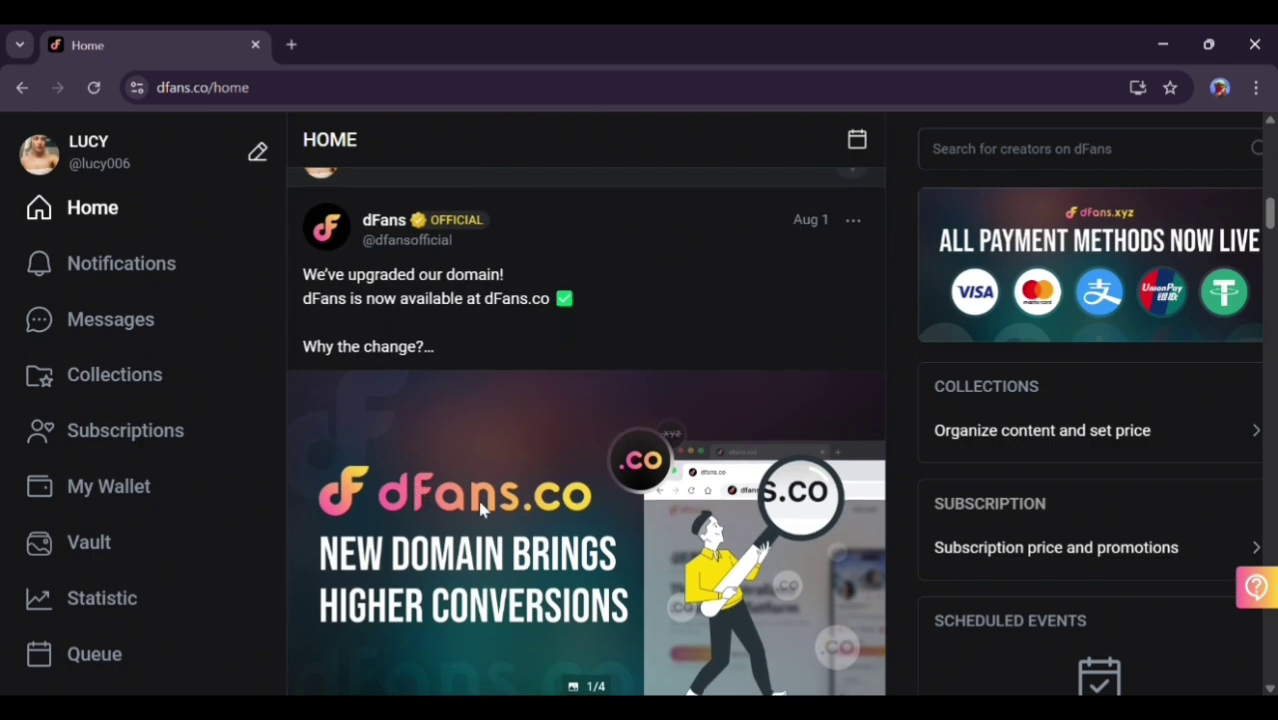
scroll(508, 514, down, 2)
scroll(500, 500, up, 1)
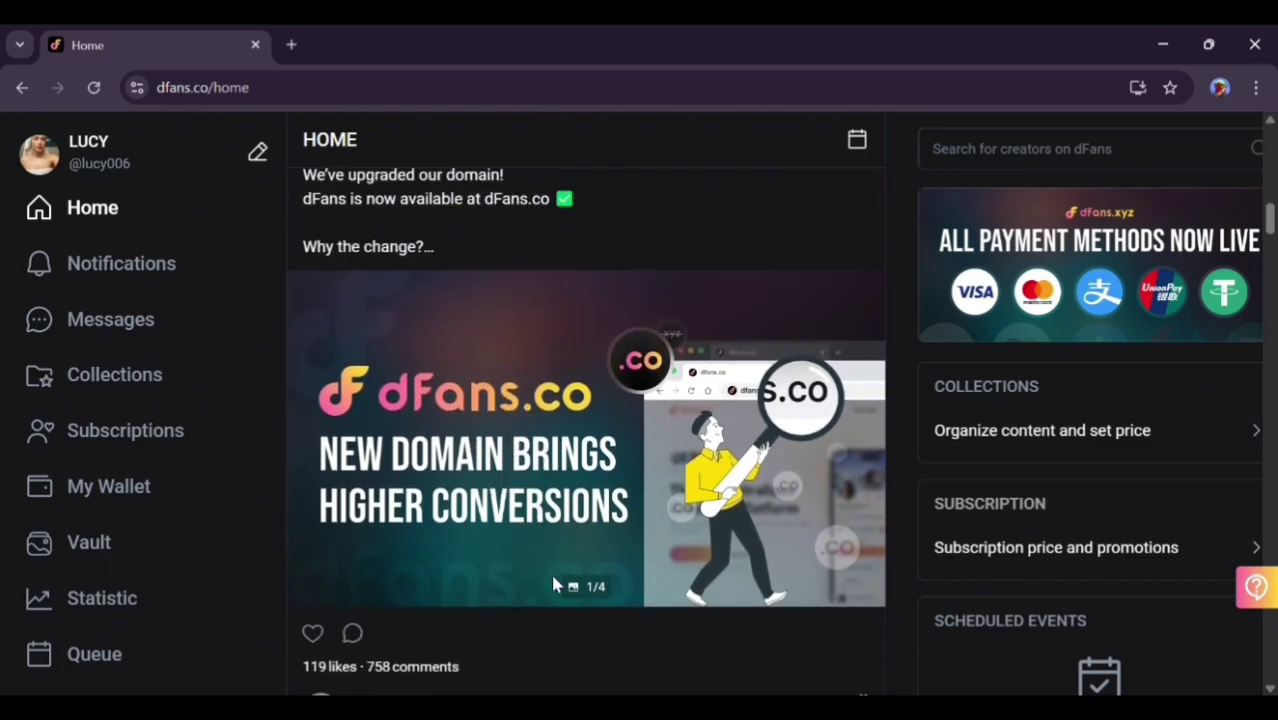
scroll(556, 578, down, 3)
scroll(553, 580, down, 5)
scroll(553, 582, down, 5)
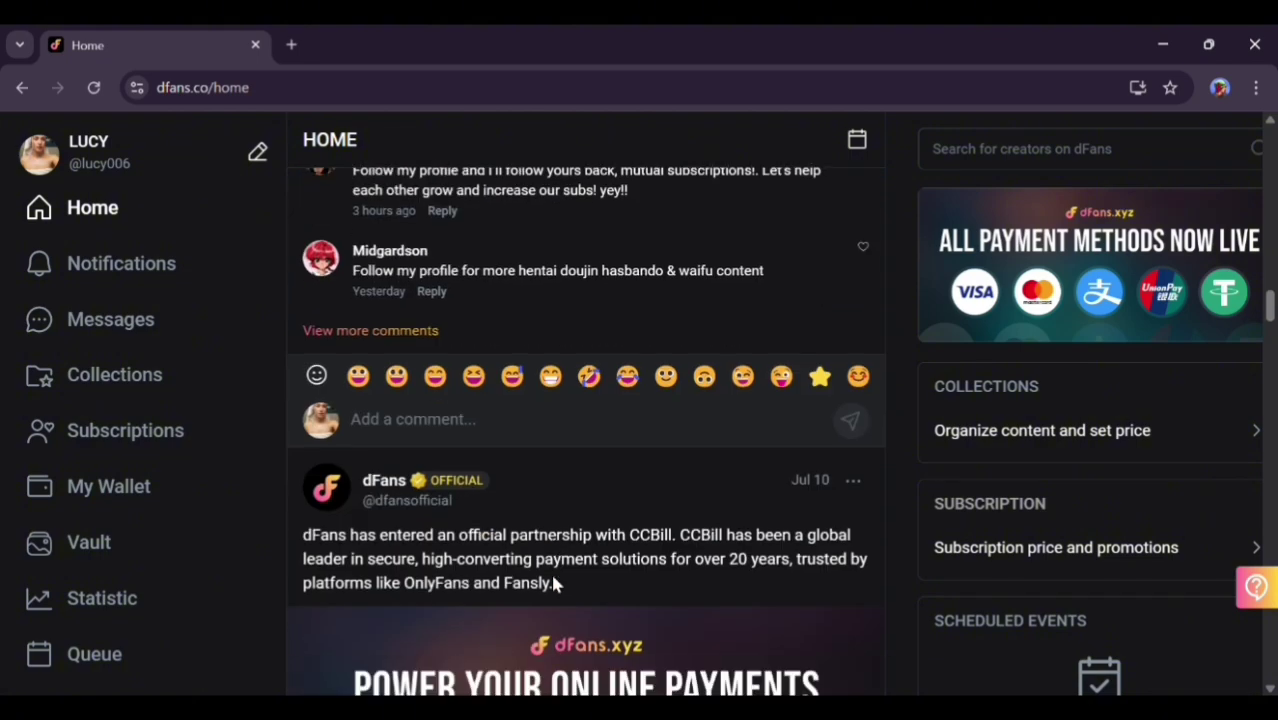
scroll(553, 582, down, 3)
scroll(553, 582, down, 3)
scroll(553, 582, down, 1)
scroll(553, 582, down, 4)
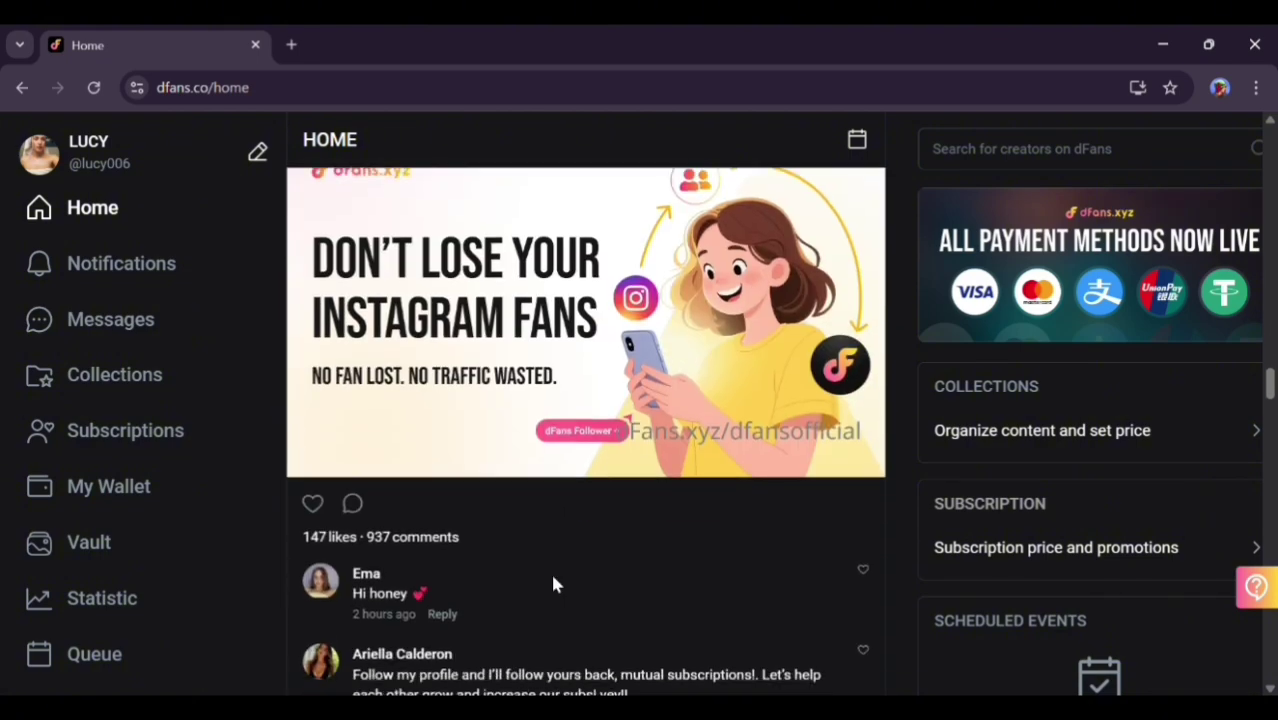
scroll(553, 582, up, 2)
scroll(556, 585, down, 1)
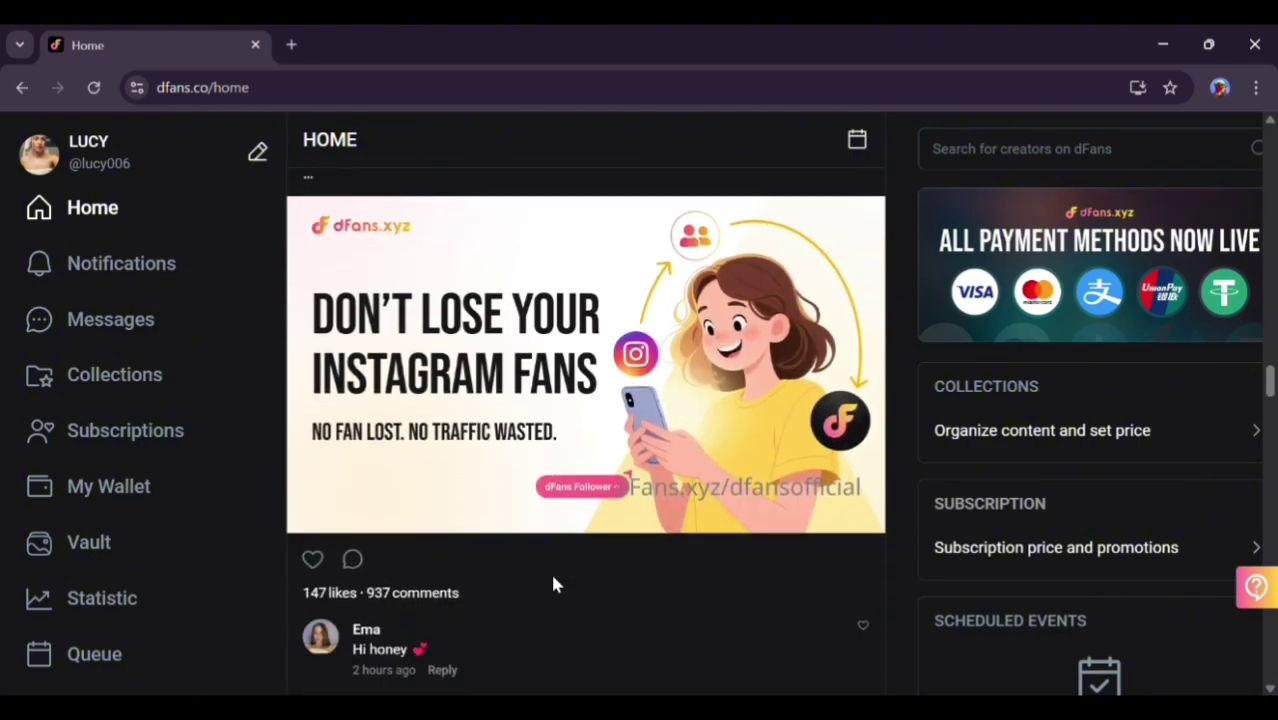
scroll(556, 585, down, 1)
scroll(558, 586, down, 1)
scroll(560, 587, down, 2)
scroll(563, 587, down, 3)
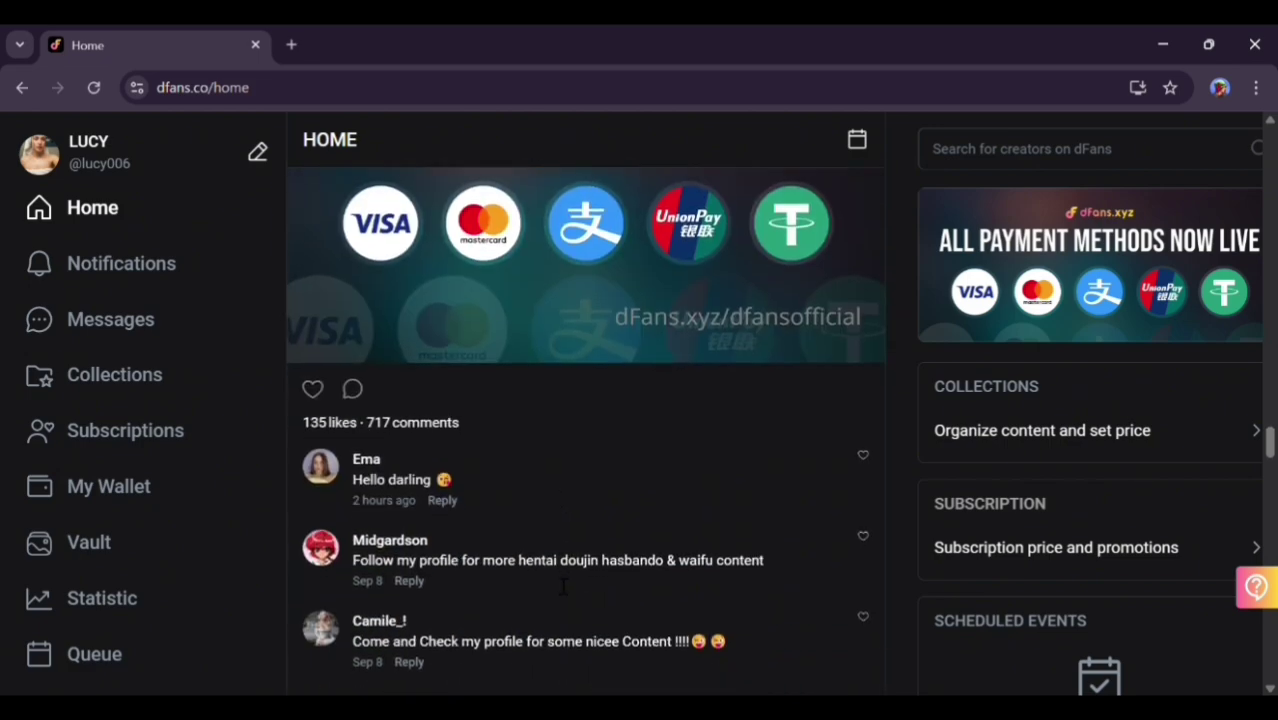
scroll(563, 587, up, 1)
scroll(563, 587, down, 8)
scroll(563, 587, down, 6)
scroll(563, 587, down, 3)
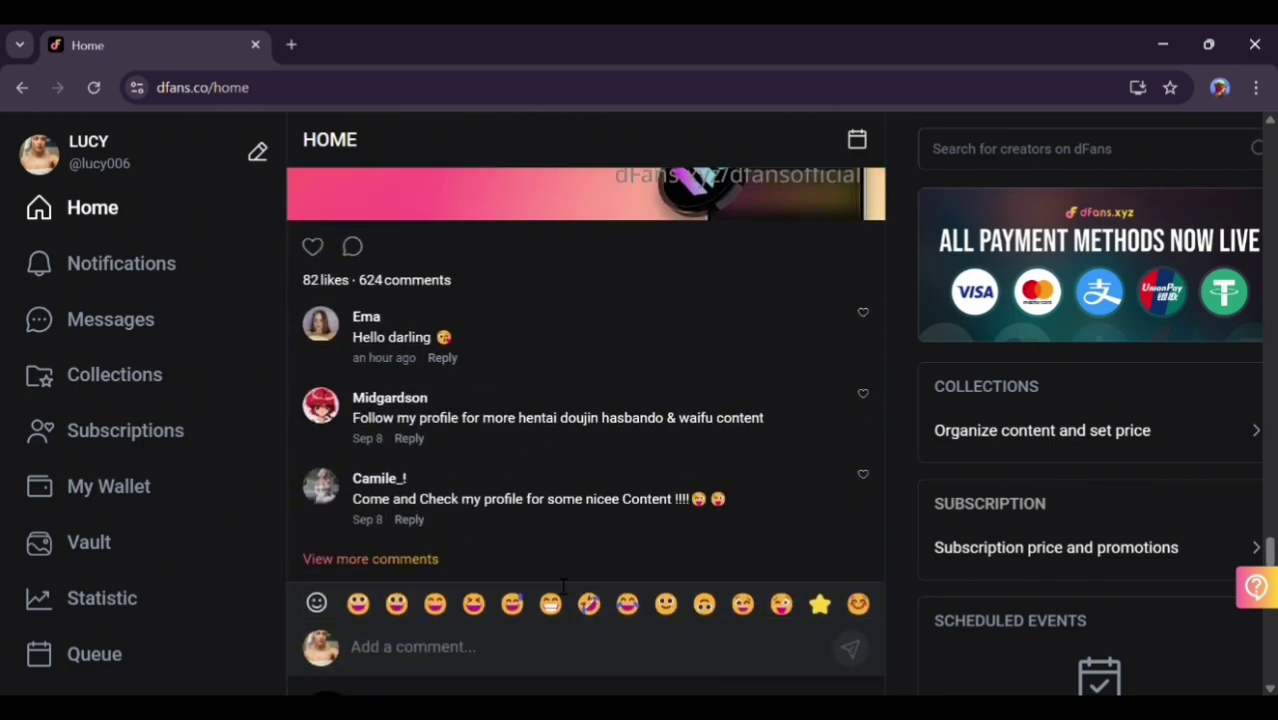
scroll(563, 587, up, 2)
scroll(563, 587, up, 1)
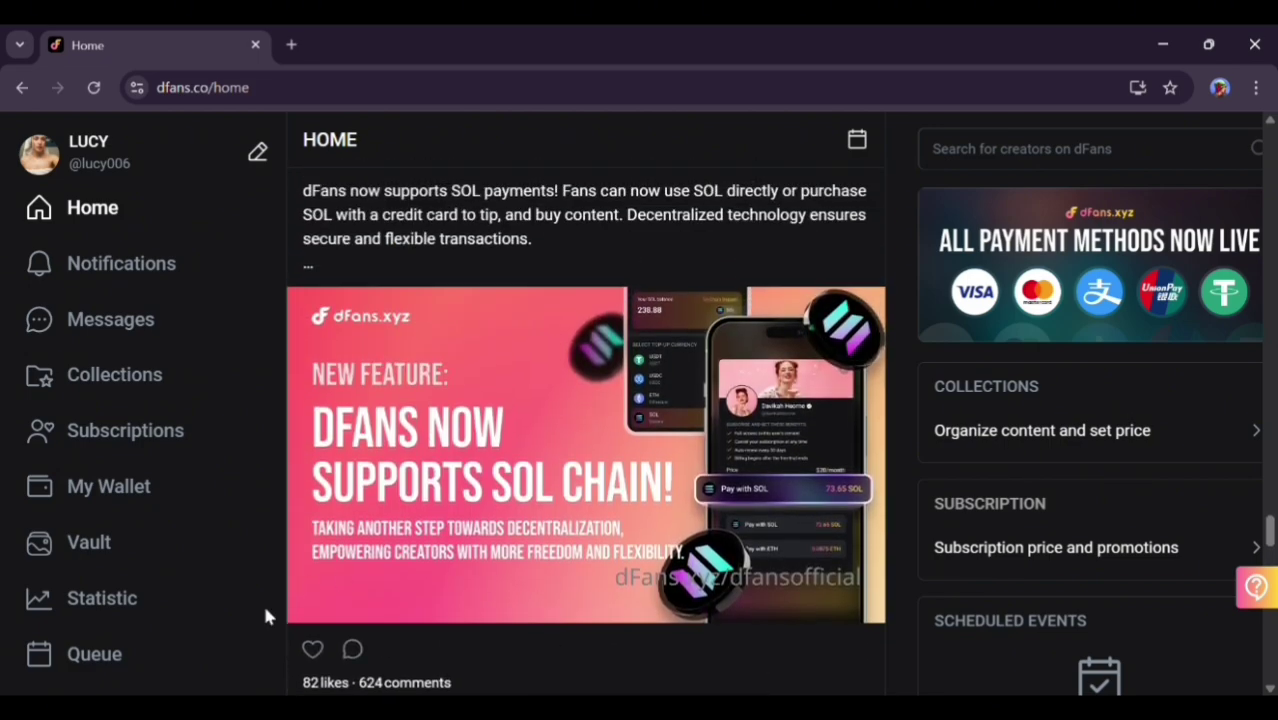
Step: Browse the dFans Vault, My Wallet, Statistic and Home pages
click(190, 560)
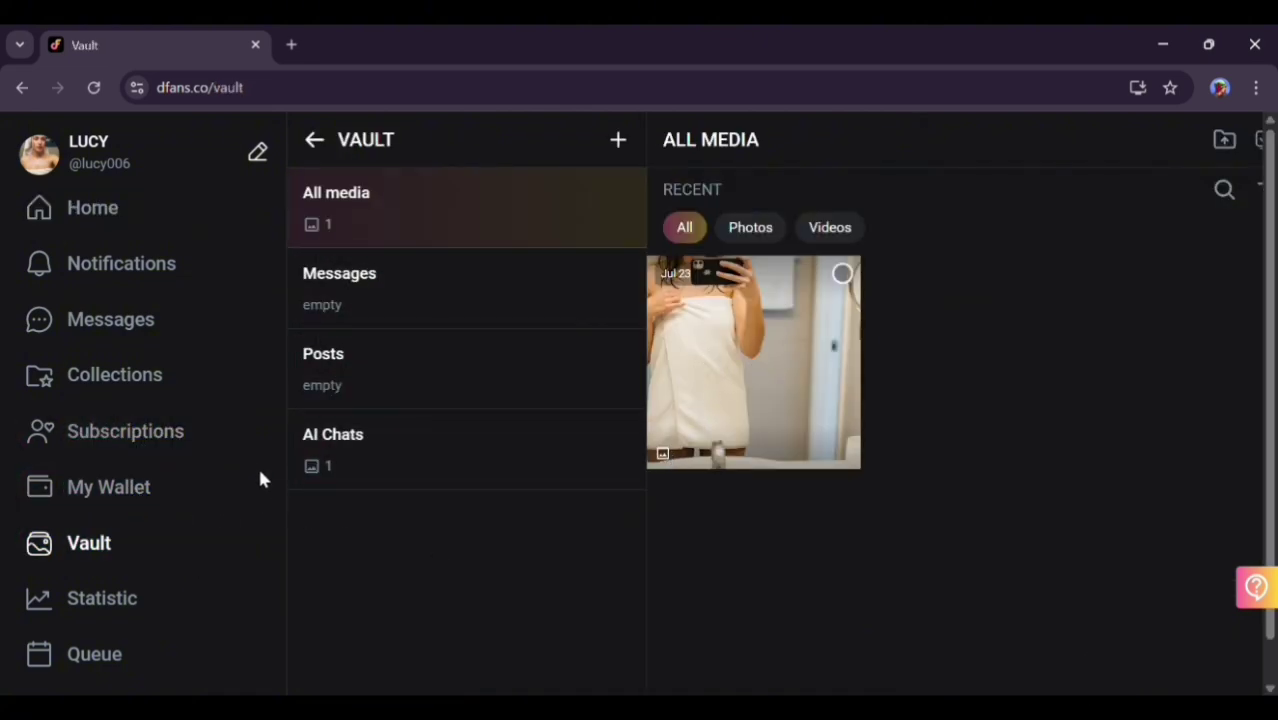
click(155, 506)
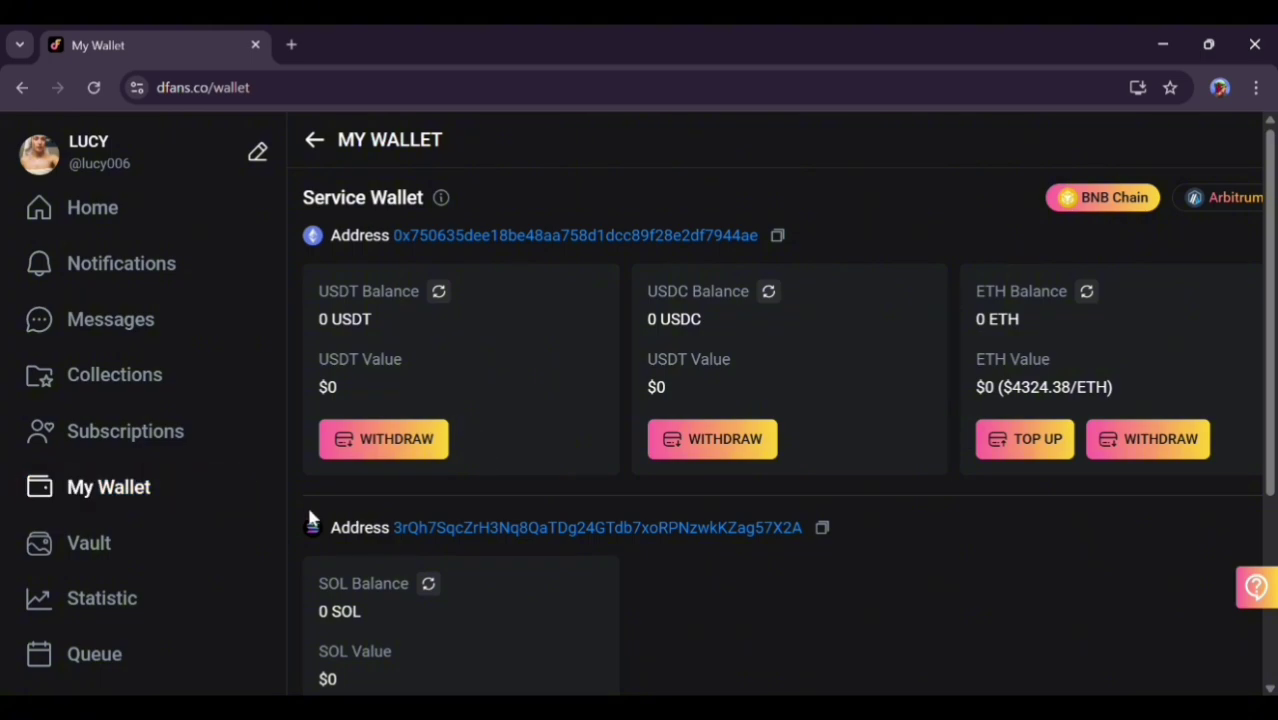
click(81, 609)
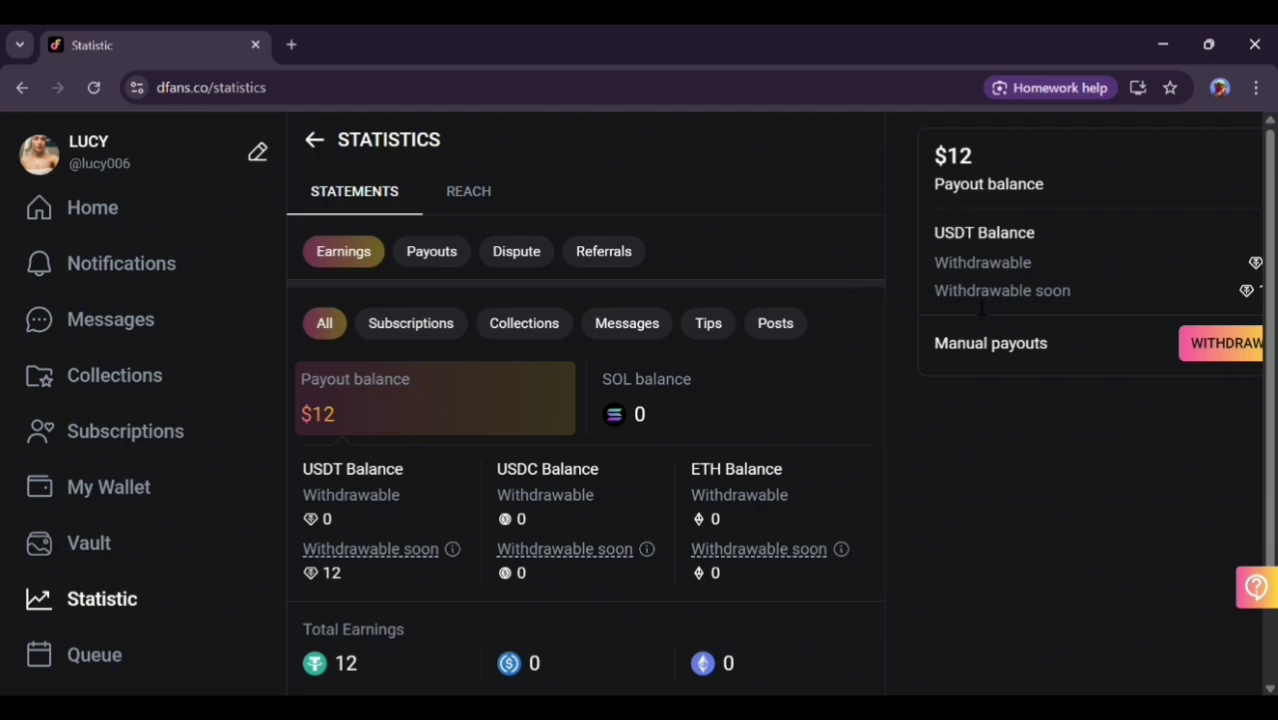
click(88, 220)
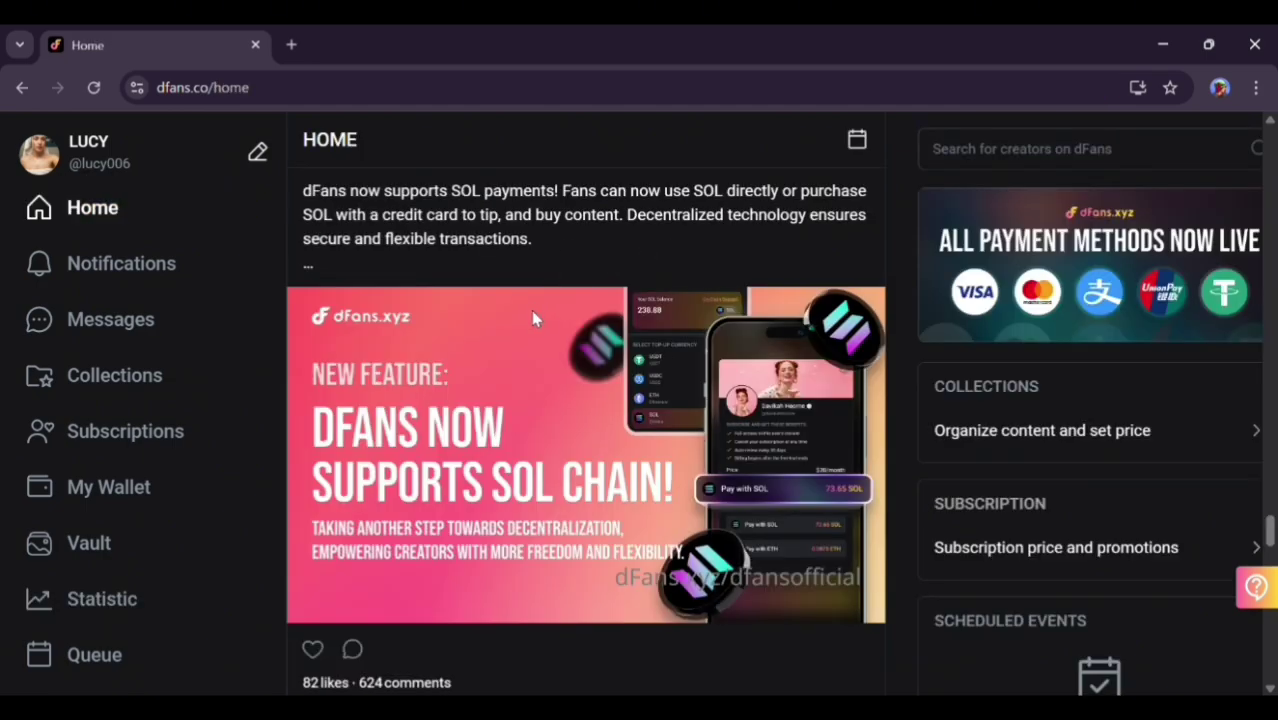
Step: Zoom out and scroll the profile down to the $50 Bathroom collection
key(ctrl+minus)
scroll(533, 318, down, 5)
scroll(533, 318, down, 5)
scroll(533, 318, down, 5)
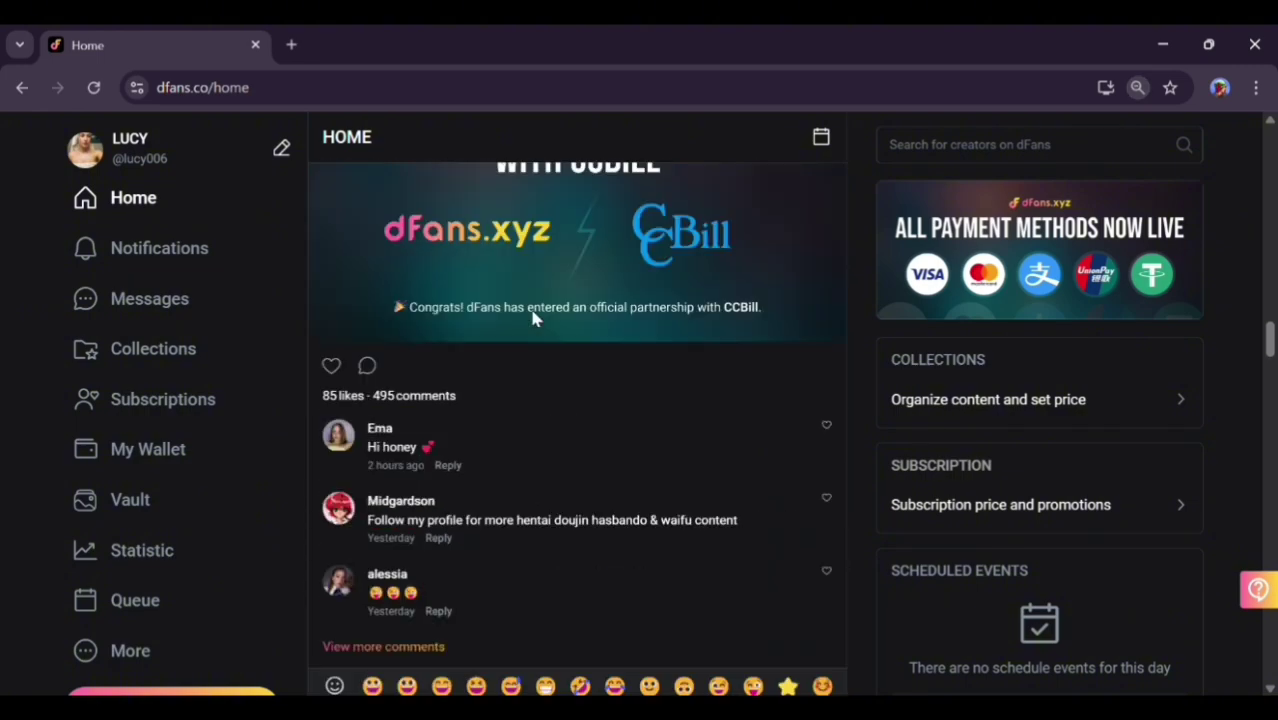
scroll(533, 318, up, 2)
scroll(529, 305, up, 13)
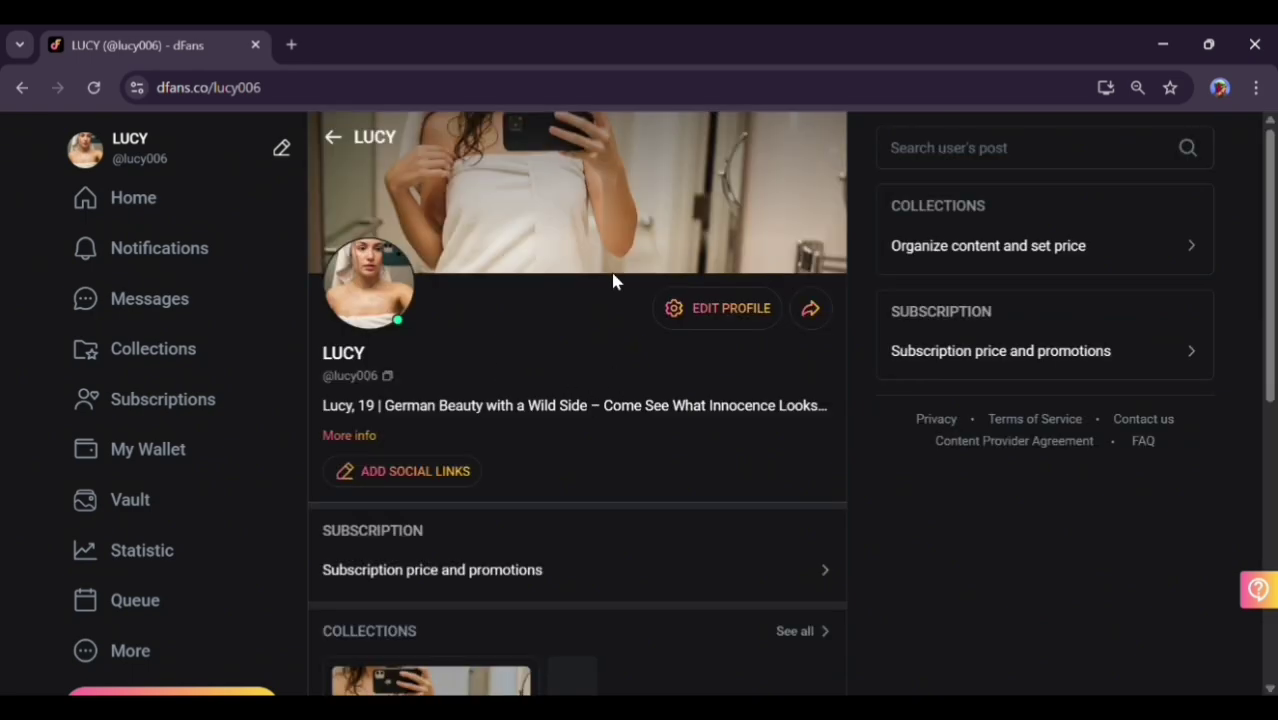
scroll(516, 422, down, 2)
scroll(517, 426, down, 2)
scroll(514, 422, down, 3)
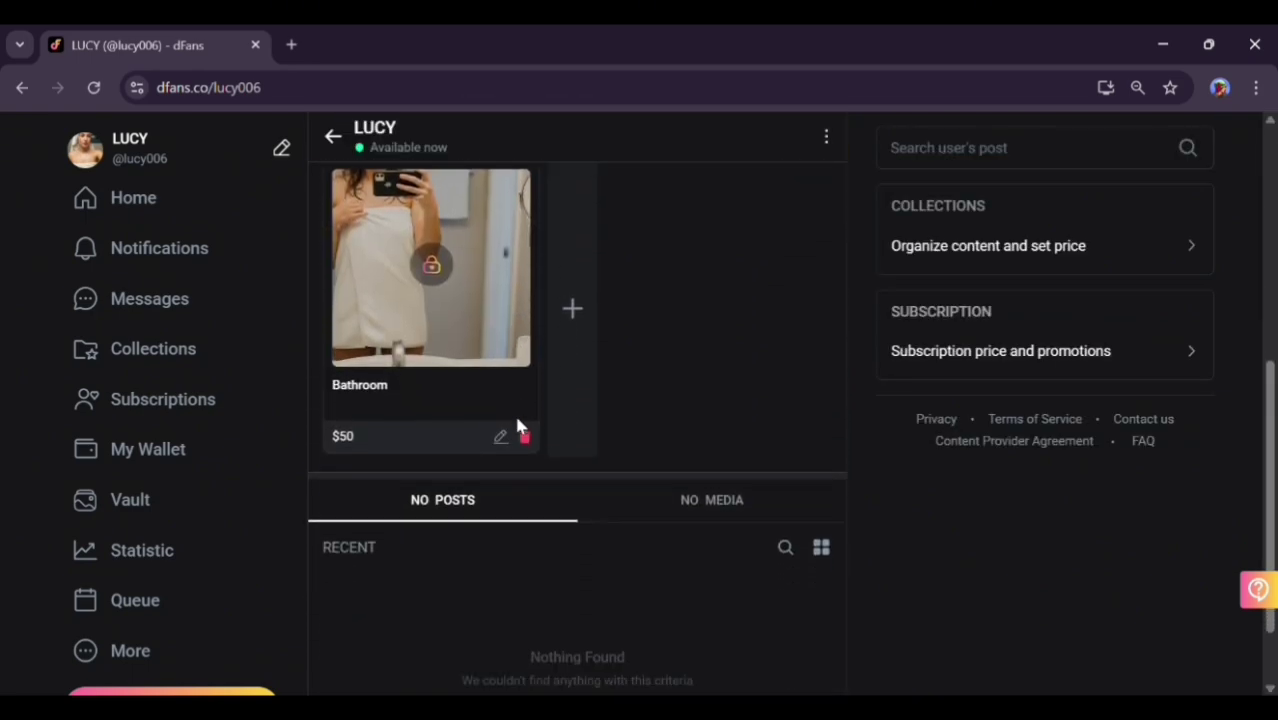
scroll(514, 422, down, 1)
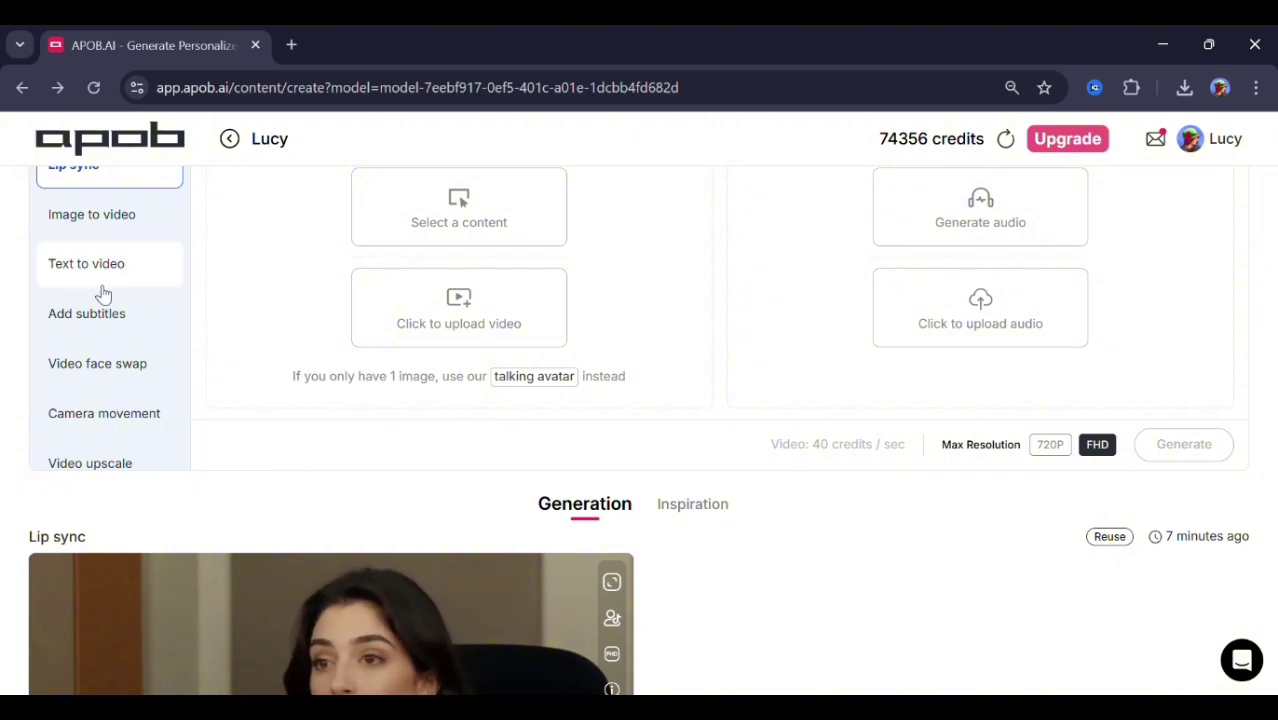
scroll(366, 285, up, 3)
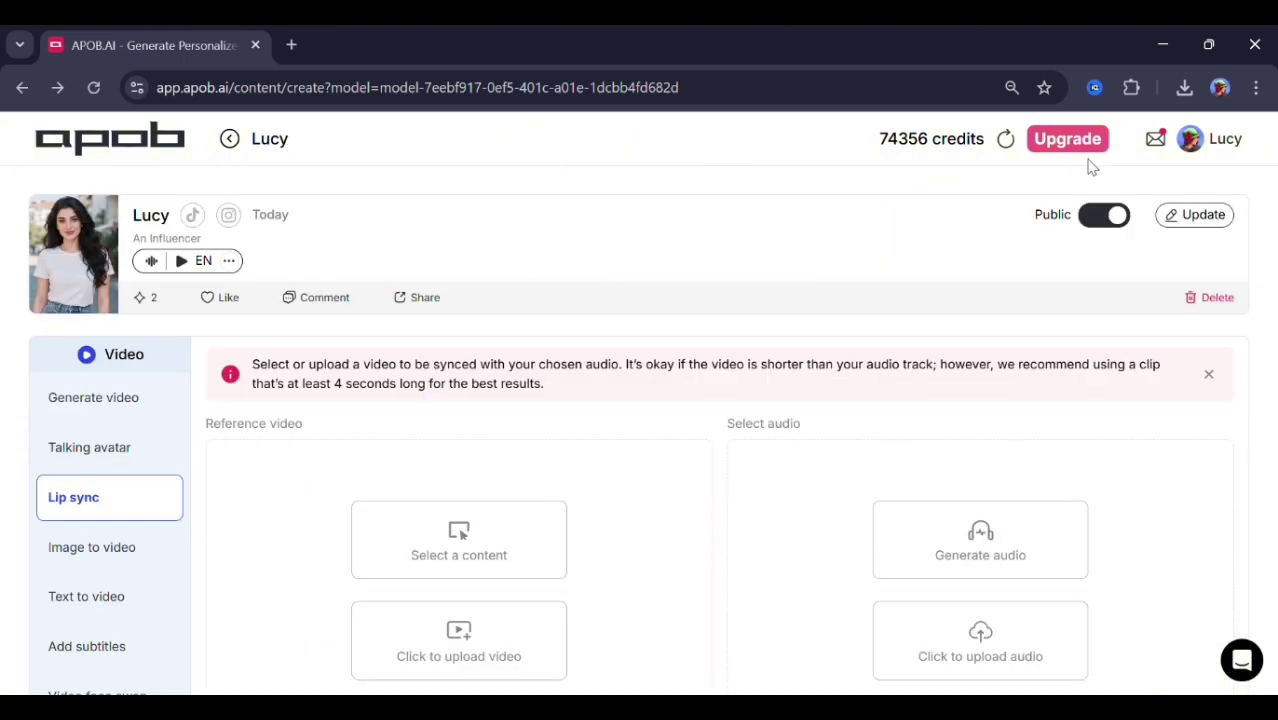
click(1070, 145)
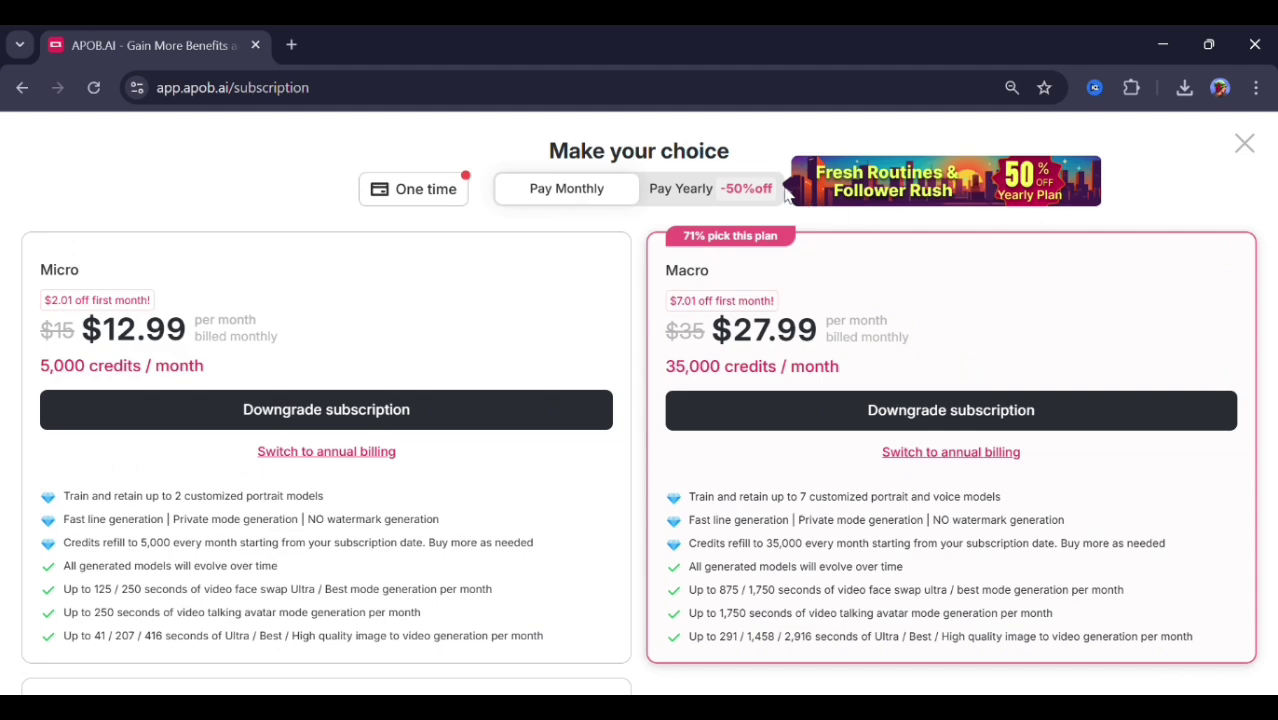
click(727, 188)
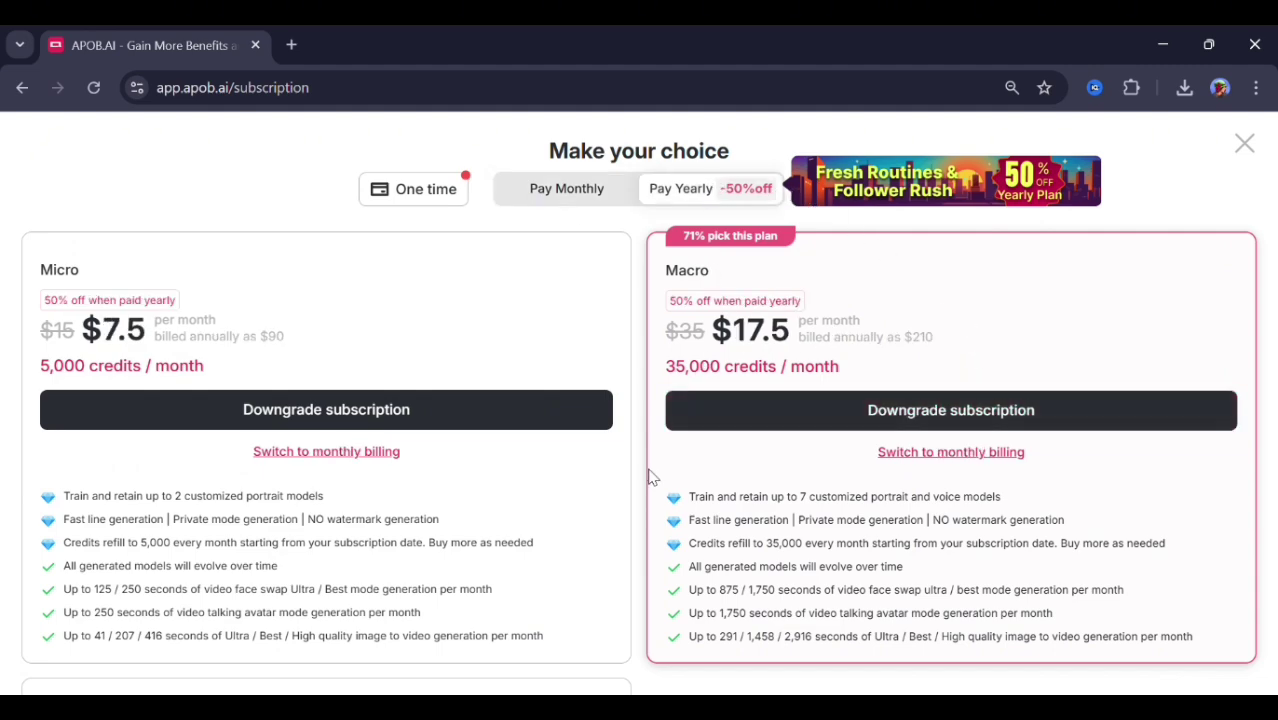
scroll(648, 477, down, 2)
scroll(648, 477, down, 3)
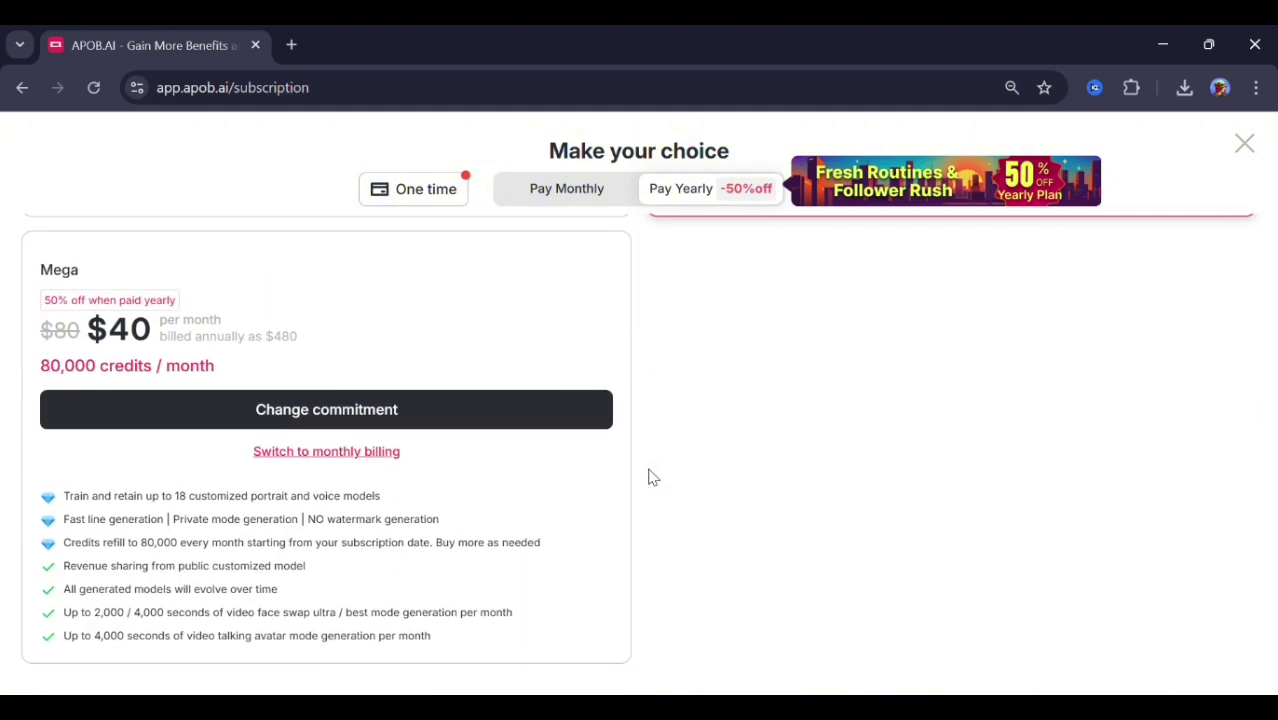
scroll(648, 477, up, 4)
scroll(648, 477, up, 1)
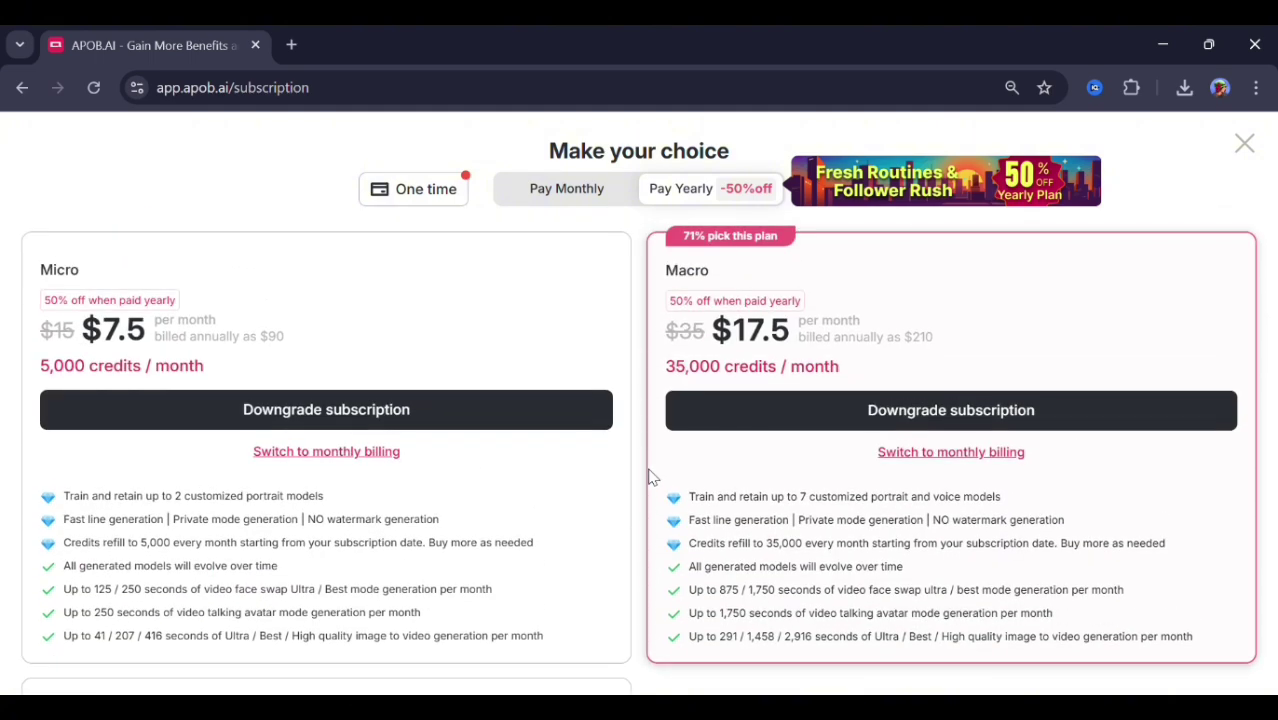
scroll(648, 477, down, 1)
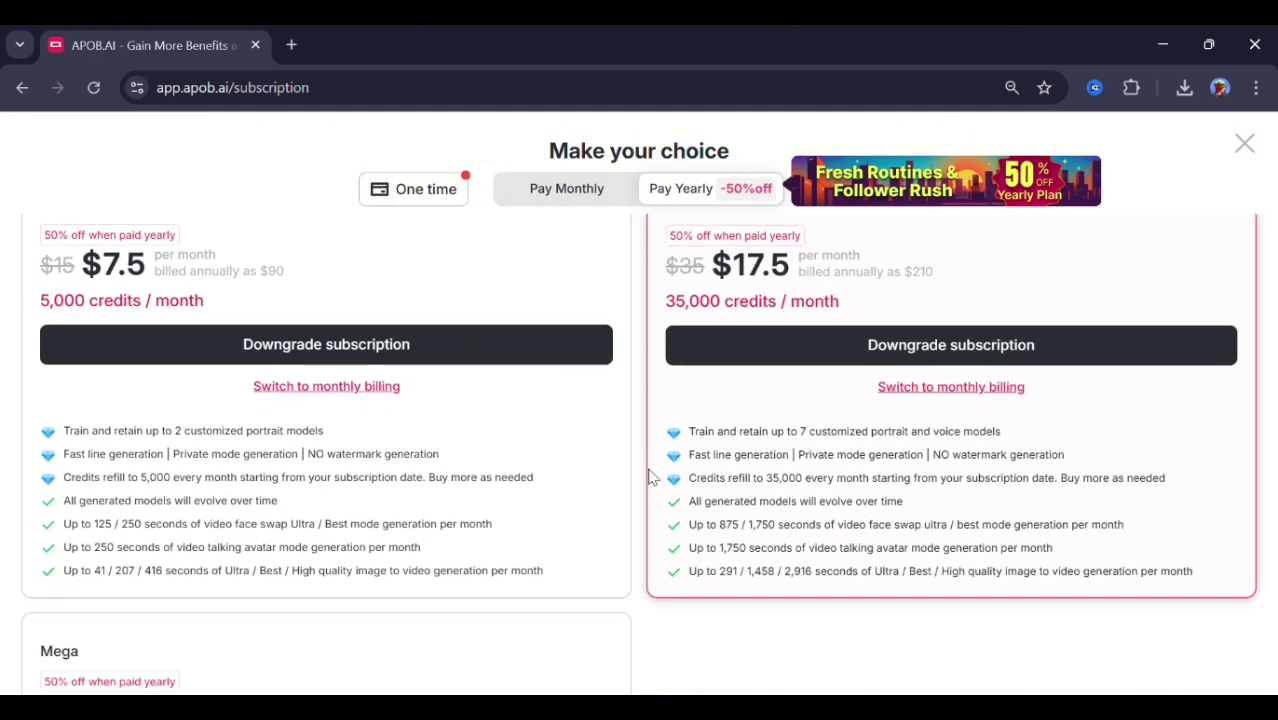
scroll(1136, 233, up, 1)
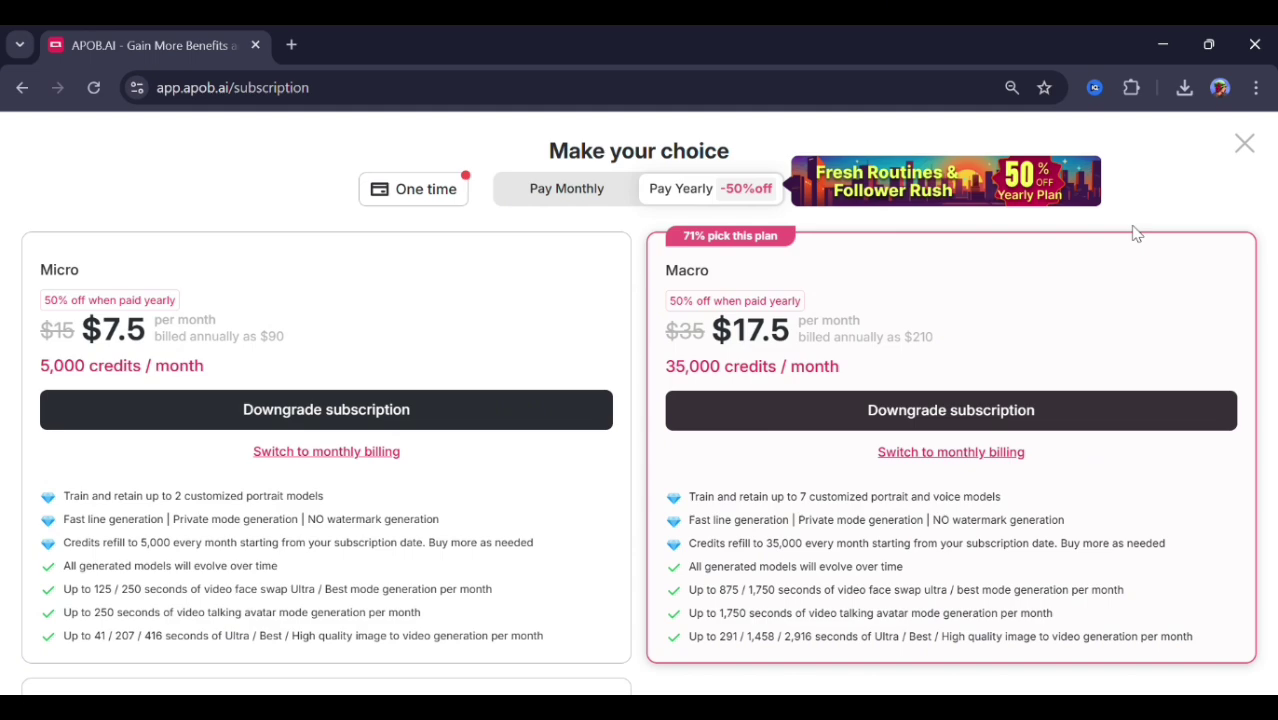
click(1245, 146)
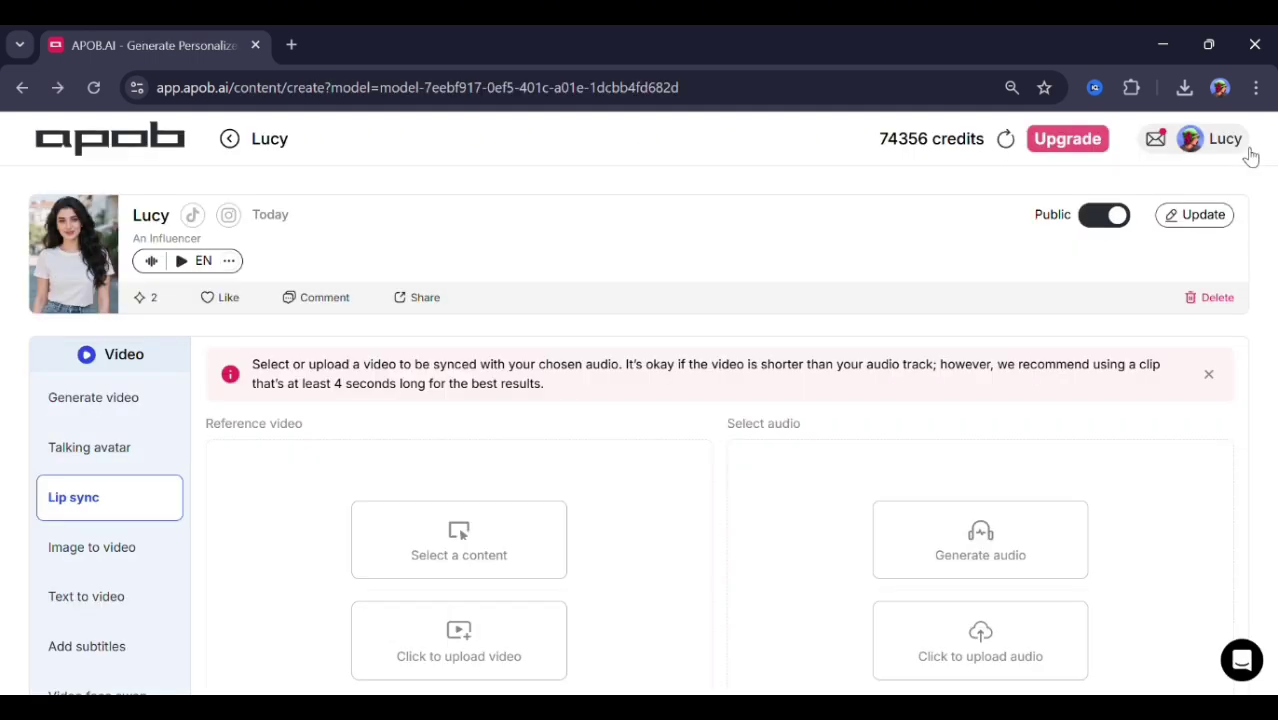
scroll(698, 447, down, 3)
scroll(698, 447, down, 5)
scroll(698, 447, down, 2)
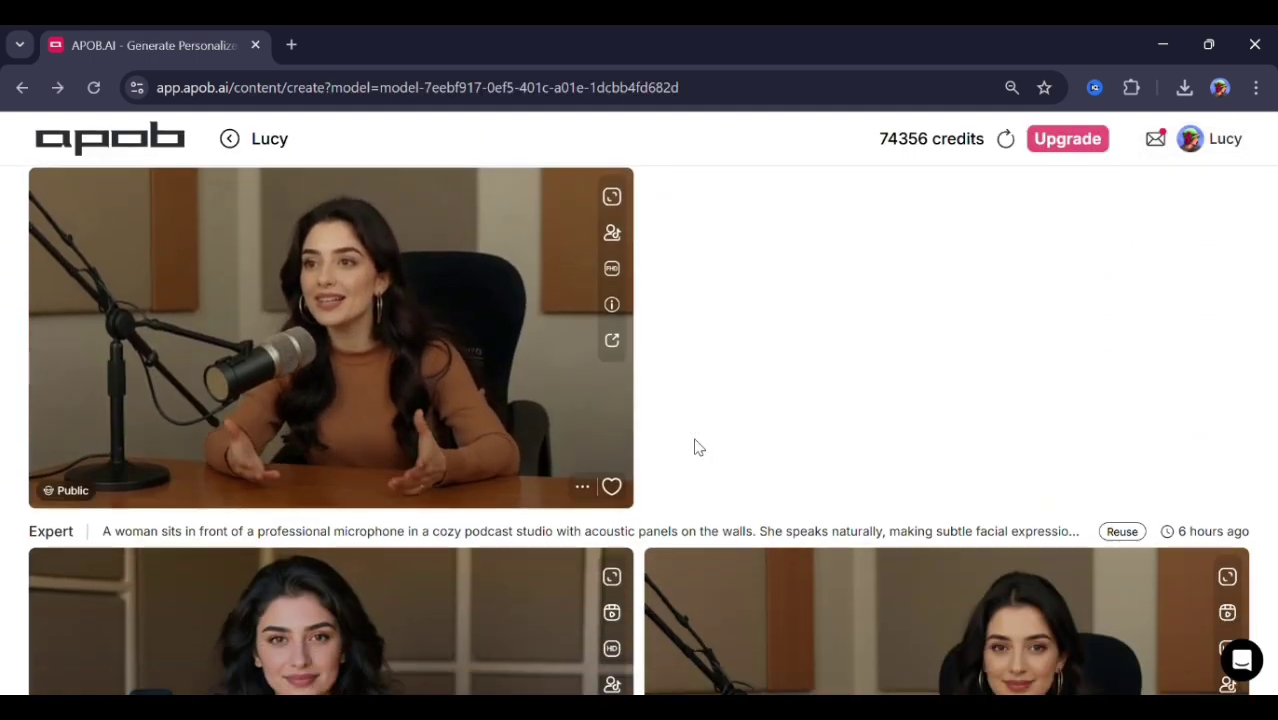
scroll(698, 447, down, 3)
scroll(697, 446, down, 1)
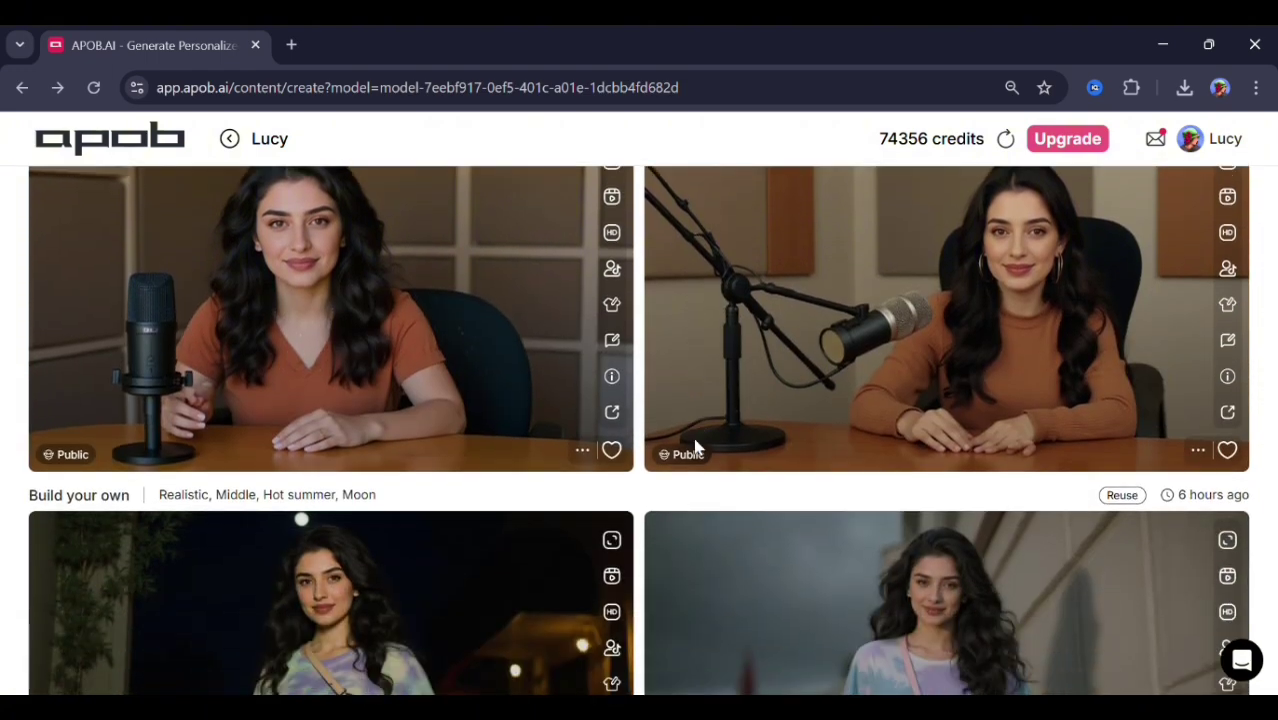
scroll(702, 449, down, 2)
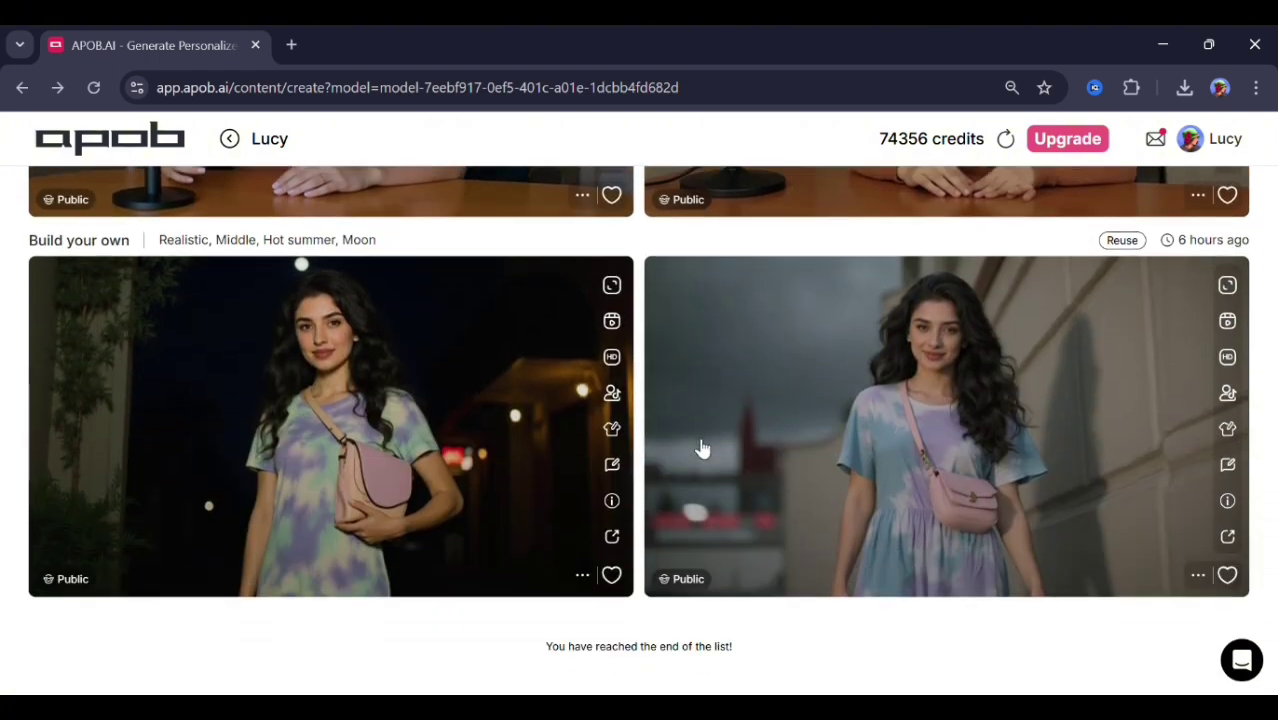
scroll(702, 449, up, 2)
scroll(702, 449, up, 1)
scroll(702, 449, up, 1)
scroll(702, 449, up, 1)
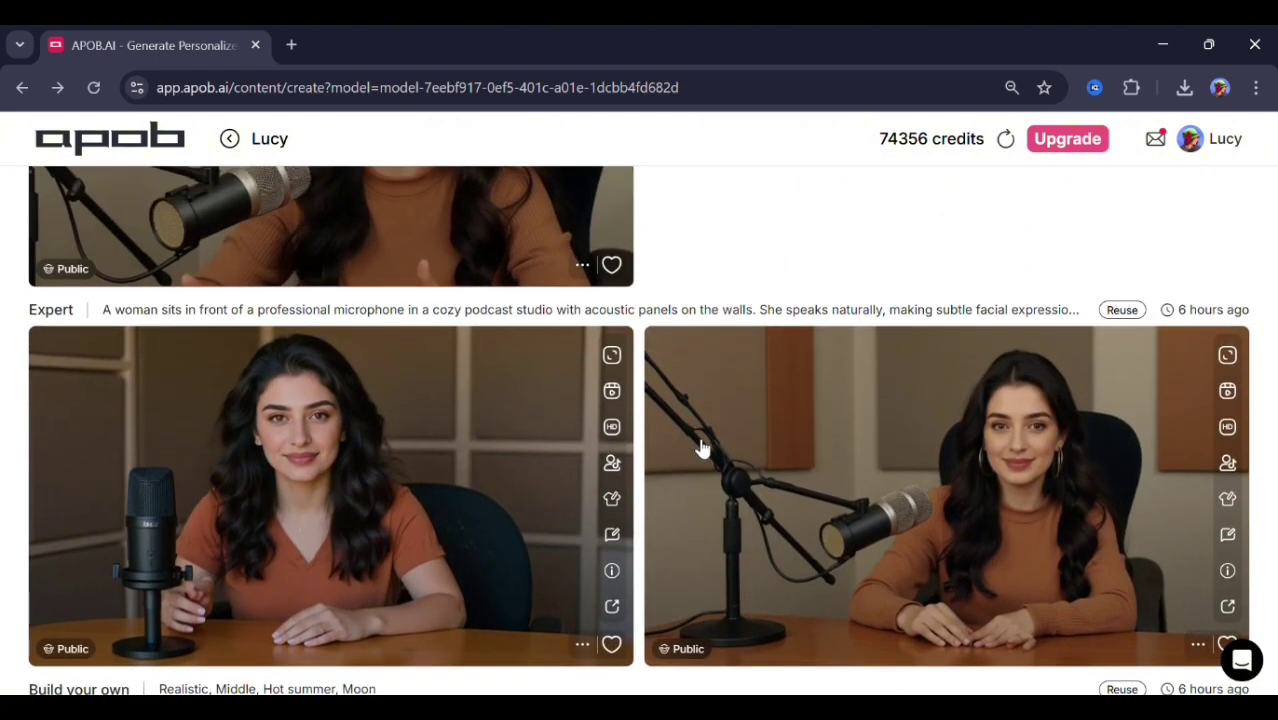